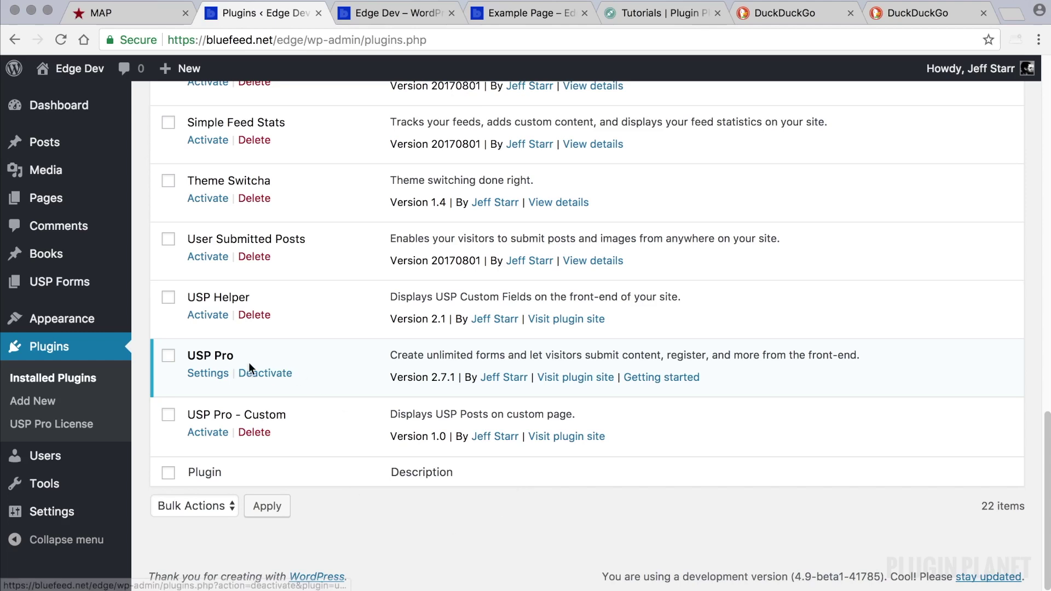
Highlight USP Pro version 2.7.1 as active on the Installed Plugins page.
triple_click(236, 356)
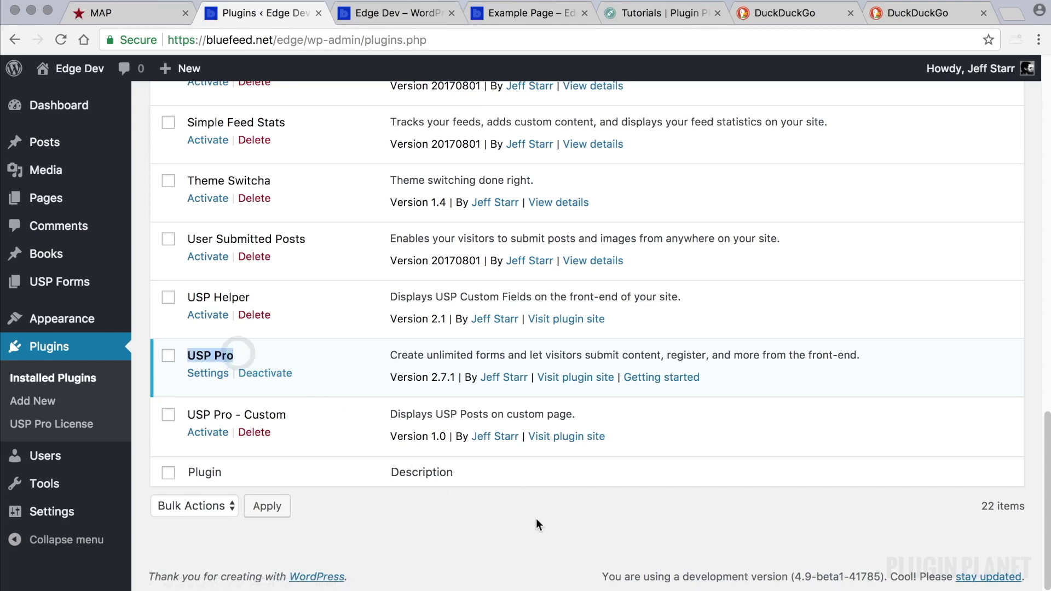
left_click(565, 536)
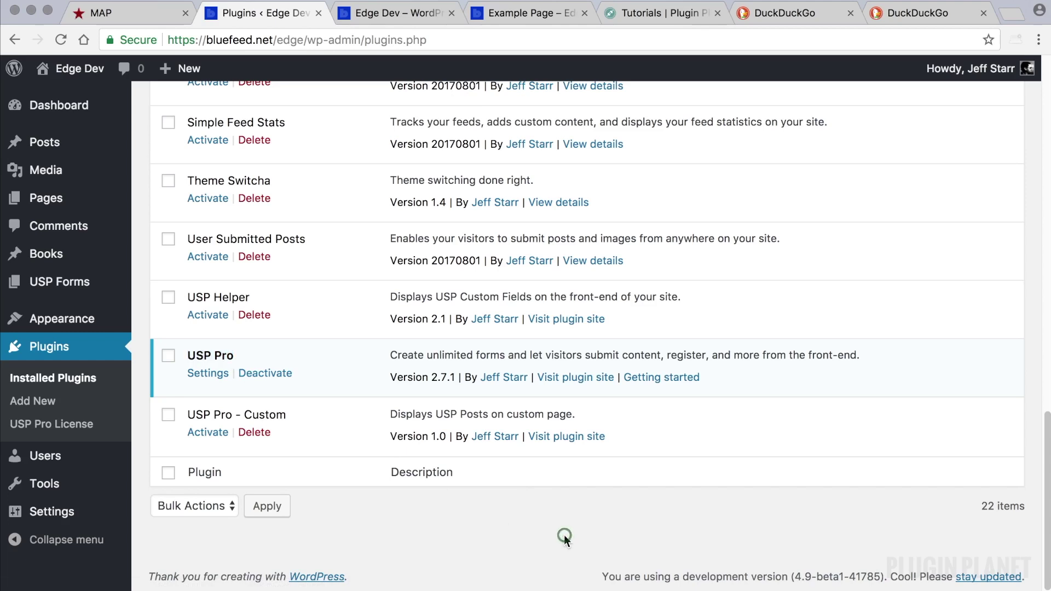
Start a new USP form titled 'Demo Form'.
left_click(57, 283)
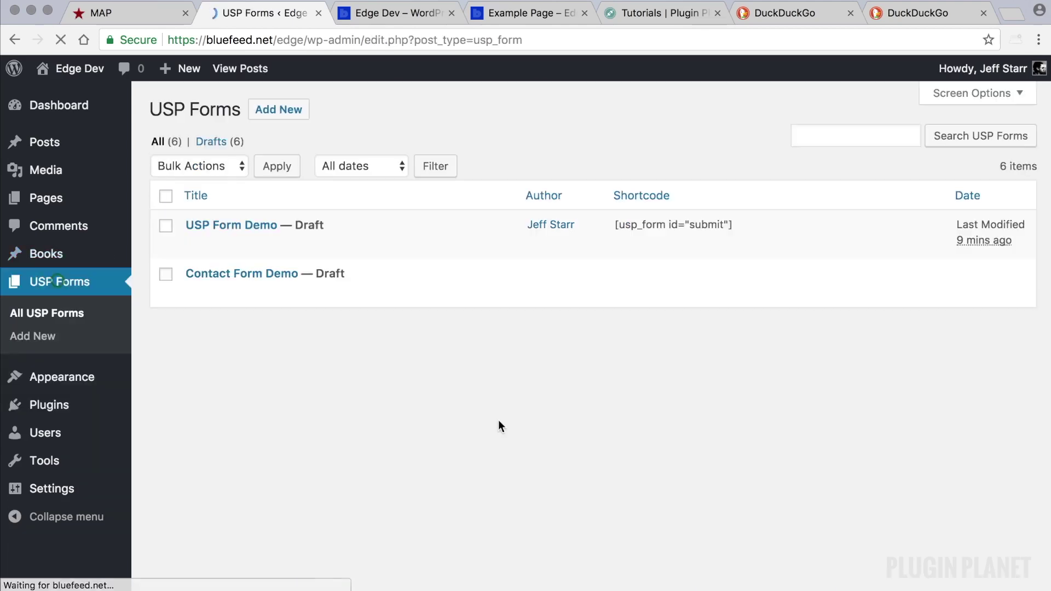
left_click(285, 110)
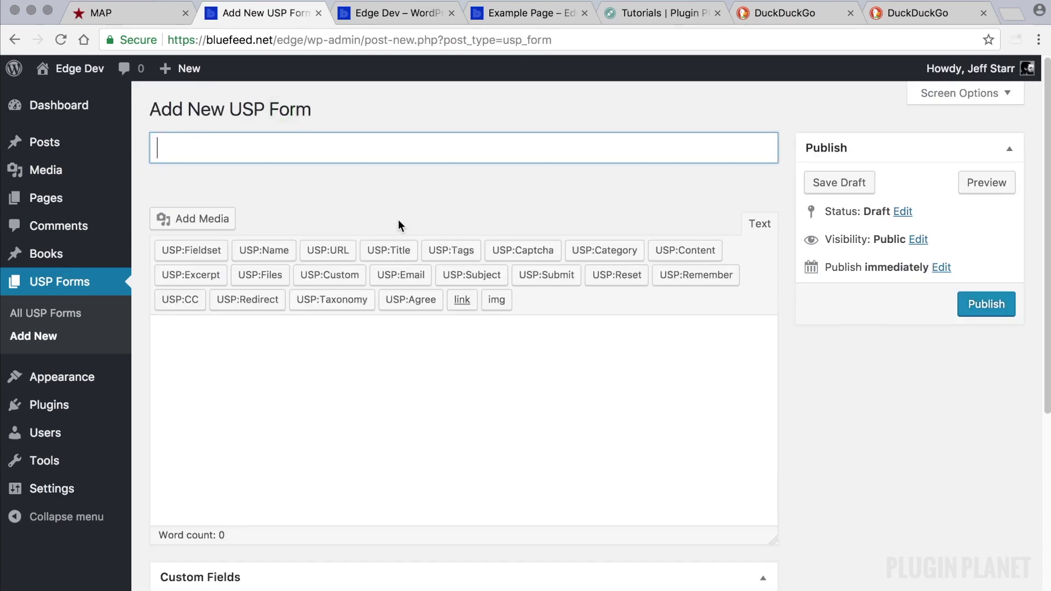
type("Demo Form")
Add usp_title and usp_content shortcode fields to the form with default settings.
left_click(436, 358)
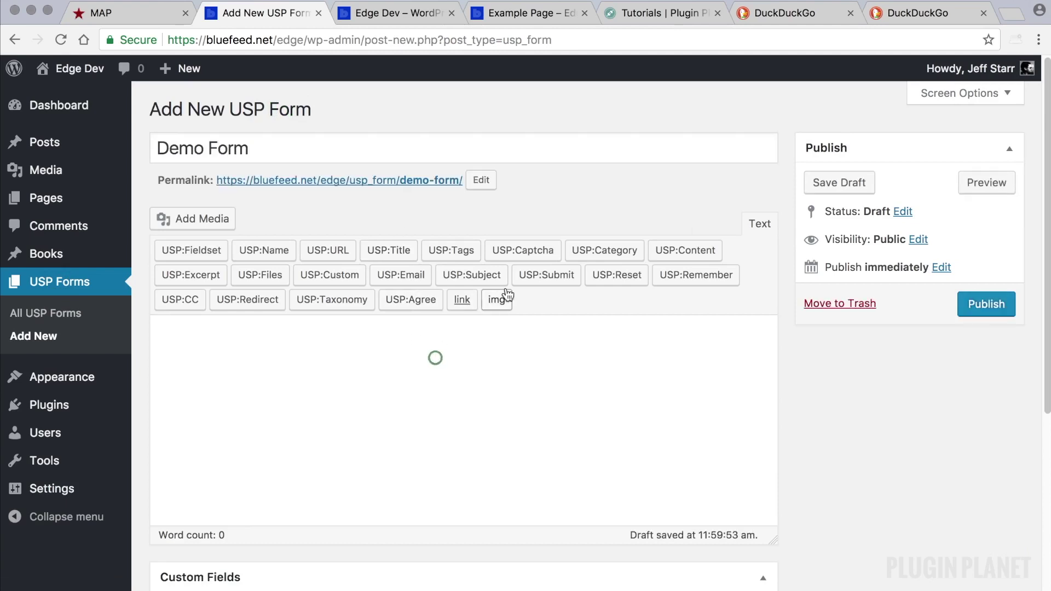
left_click(394, 250)
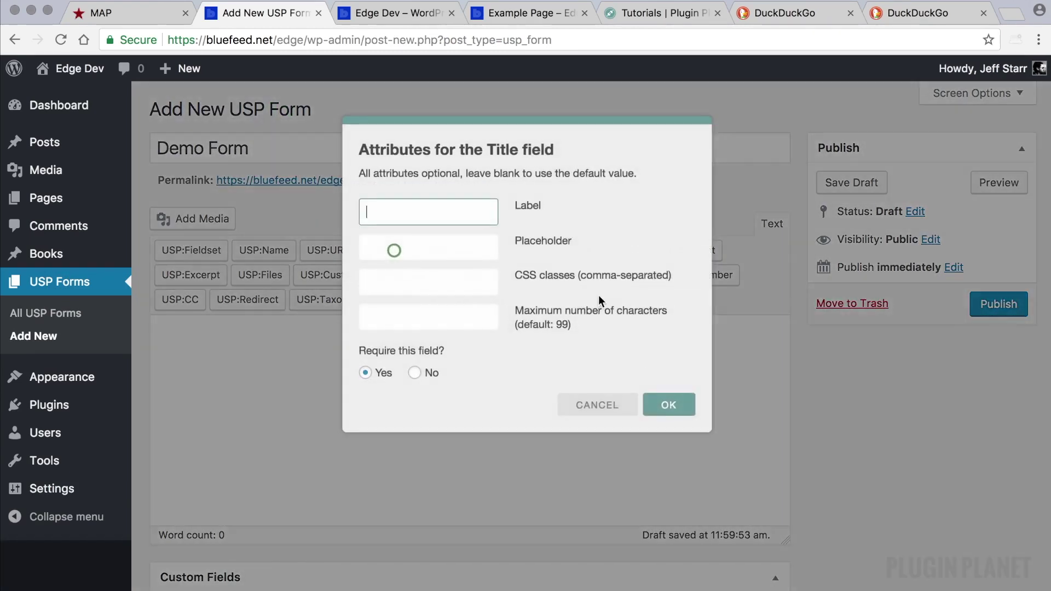
left_click(668, 406)
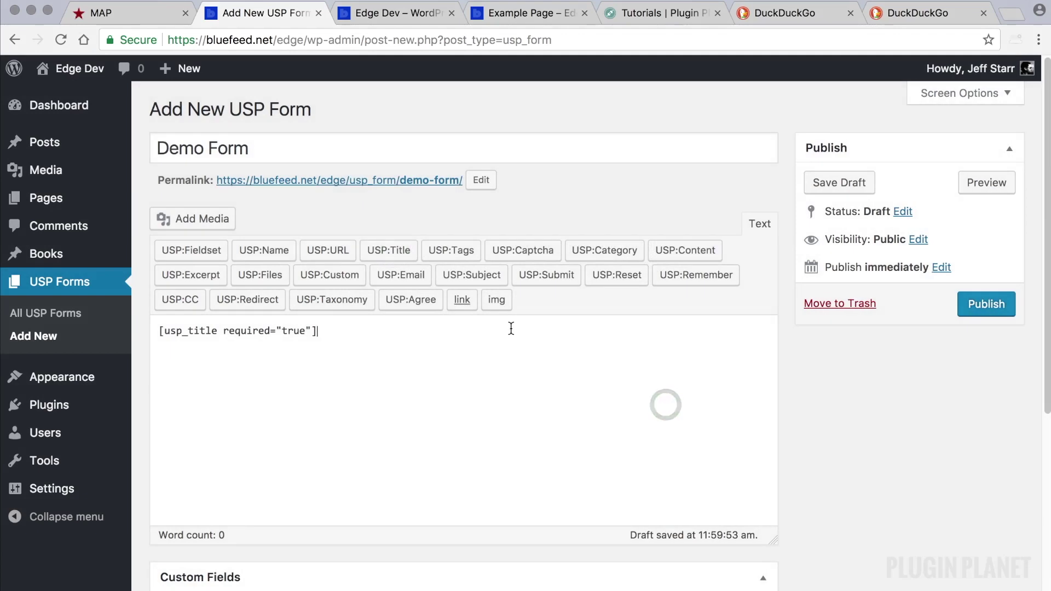
left_click(703, 252)
key("Return")
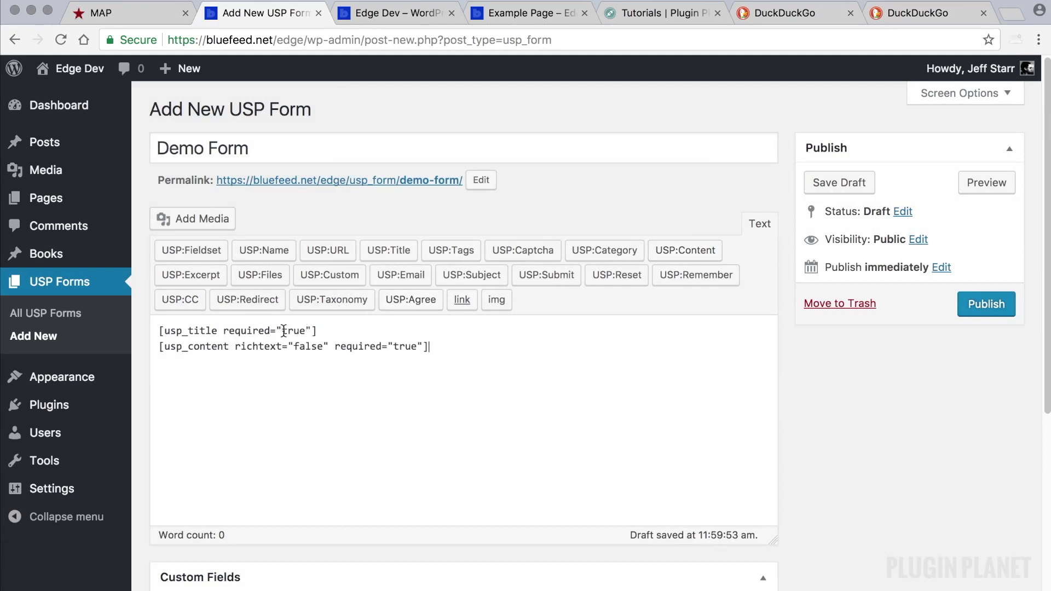
left_click_drag(225, 331, 160, 330)
left_click_drag(230, 346, 137, 350)
left_click(260, 356)
Glance at the Plugin Planet tutorials and Edge Dev blog, then return to the form editor.
left_click(673, 19)
scroll(725, 350, "down", 5)
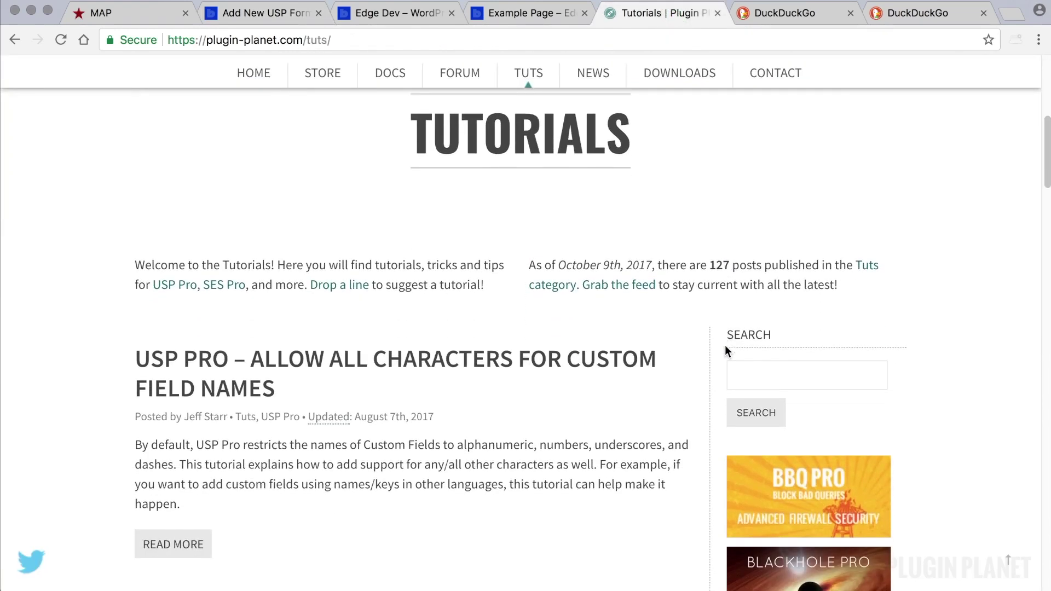
scroll(725, 350, "up", 5)
left_click(385, 12)
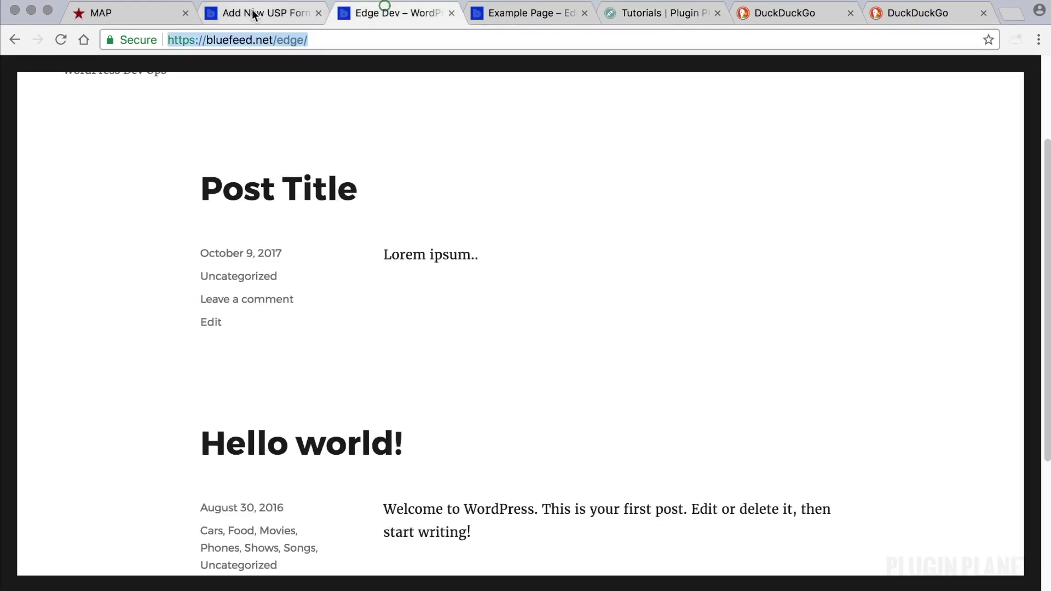
left_click(254, 14)
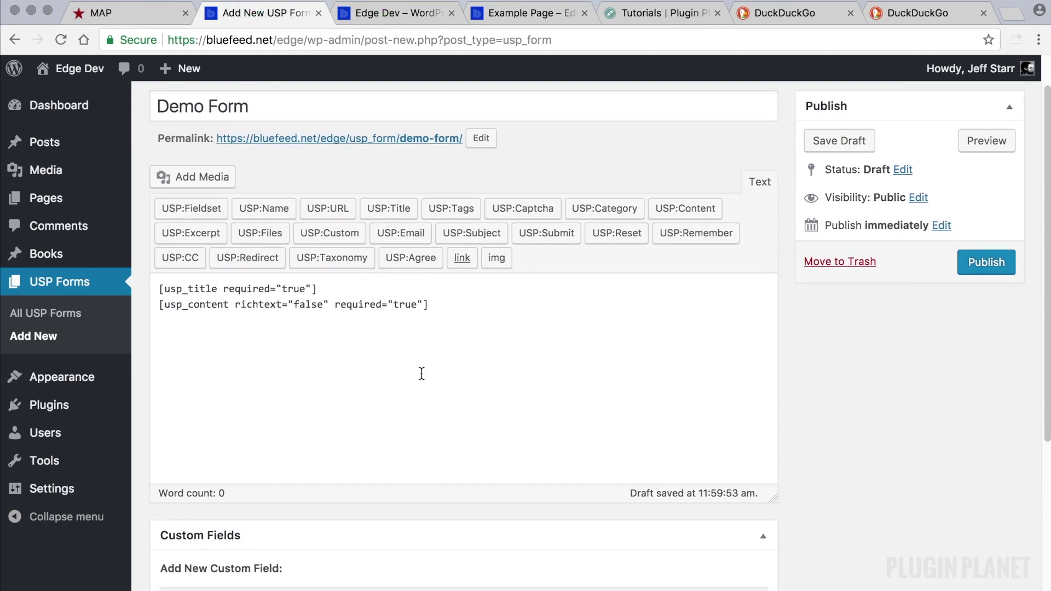
Publish Demo Form and copy its [usp_form id="demo-form"] shortcode from the forms list.
left_click(1001, 269)
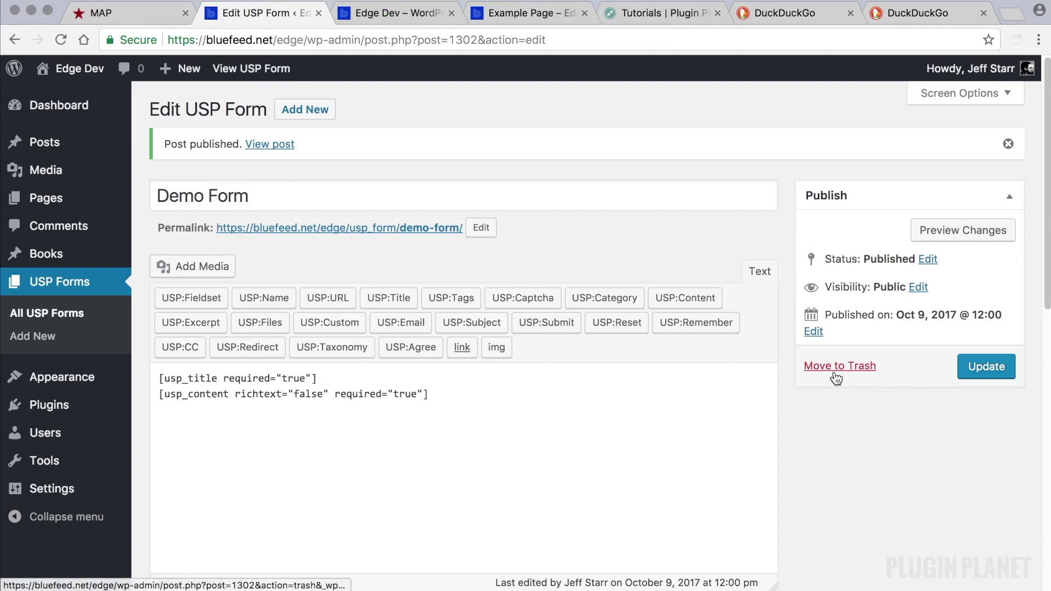
left_click(88, 314)
left_click_drag(749, 227, 608, 226)
key("ctrl+c")
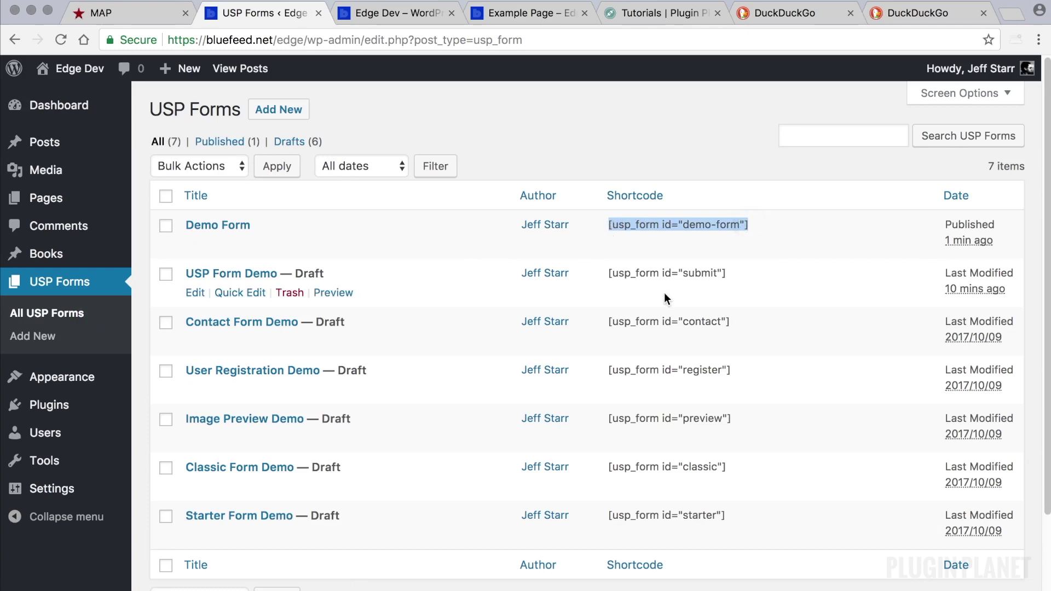
Paste the demo-form shortcode into Example Page and update the page.
left_click(85, 191)
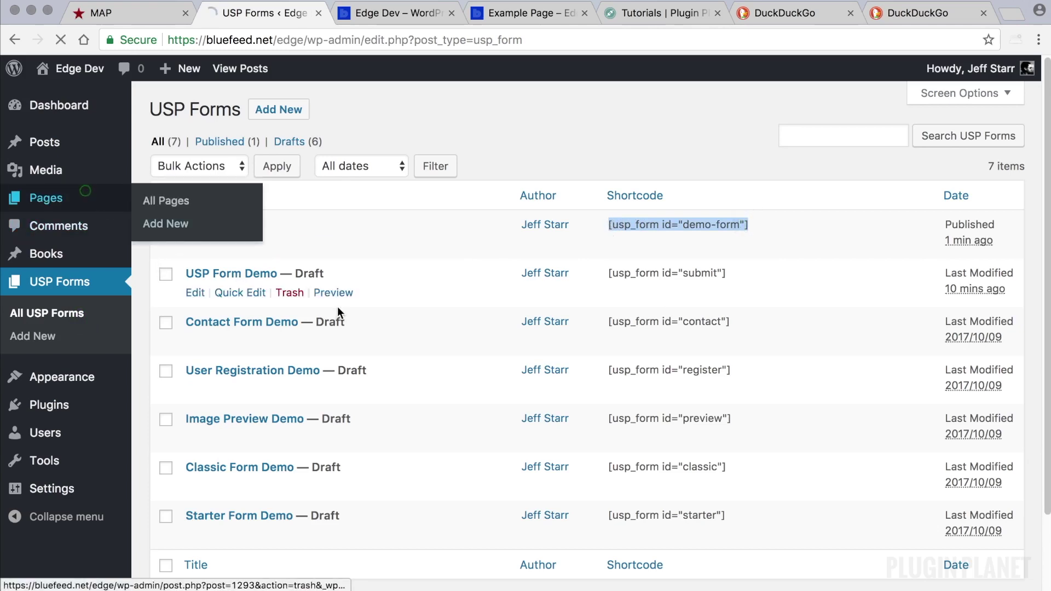
left_click(235, 319)
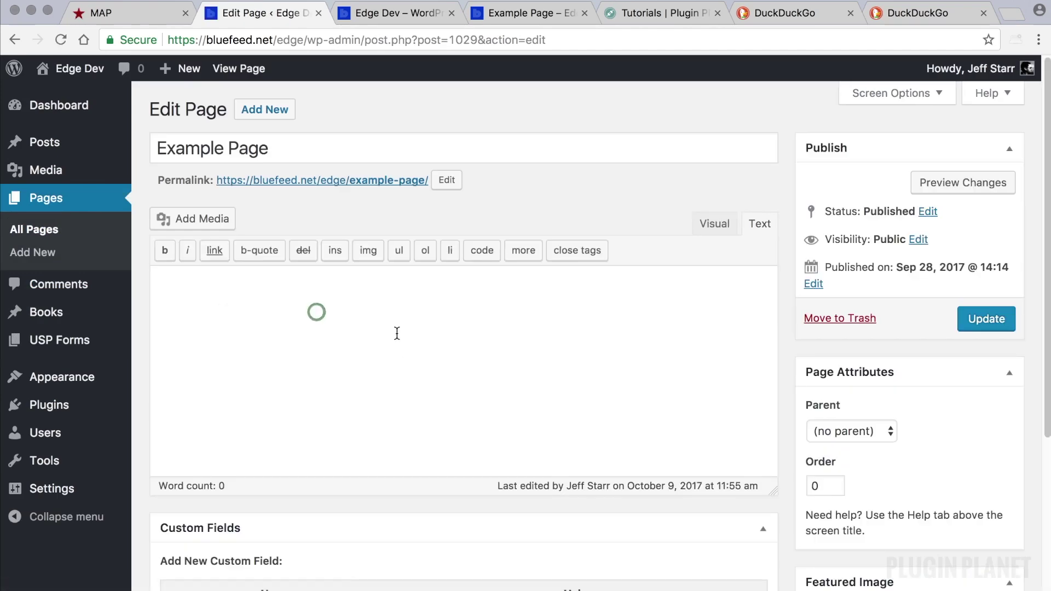
key("ctrl+v")
left_click(982, 318)
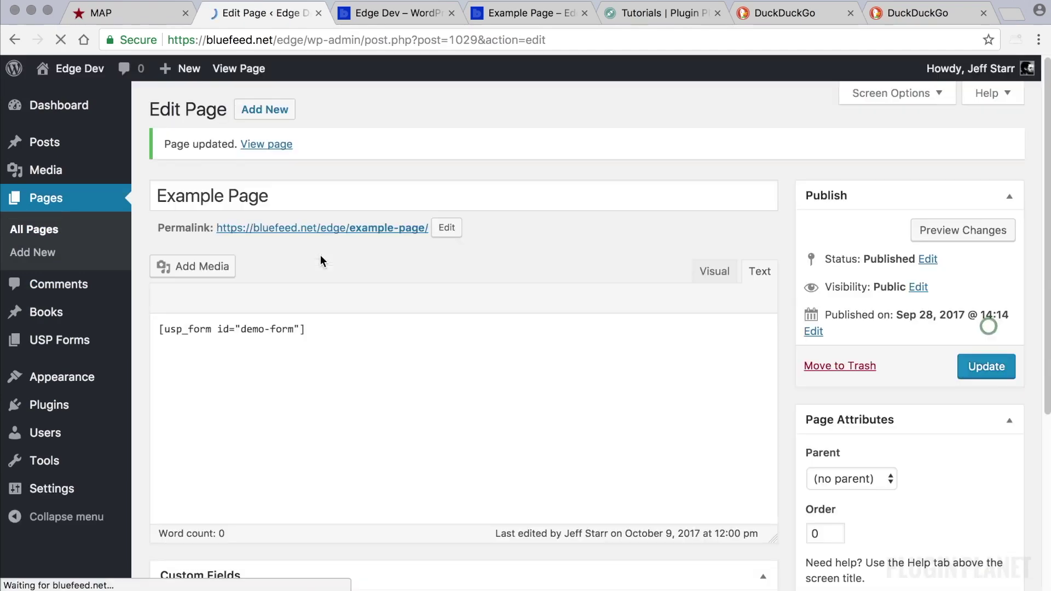
Open the live Example Page in a new tab and close the old tabs.
right_click(277, 143)
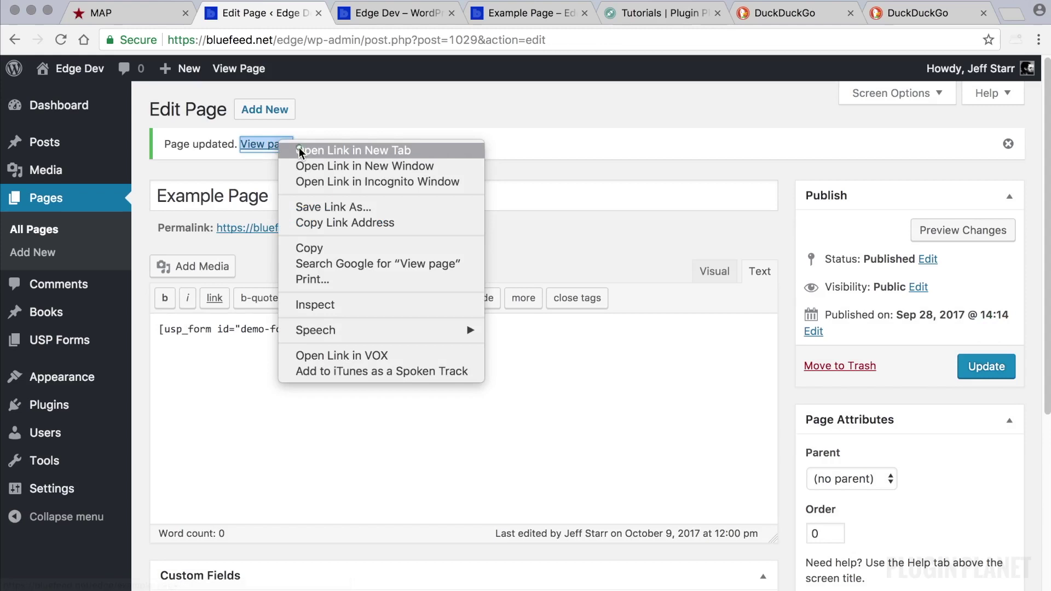
left_click(299, 148)
left_click(518, 17)
left_click(517, 16)
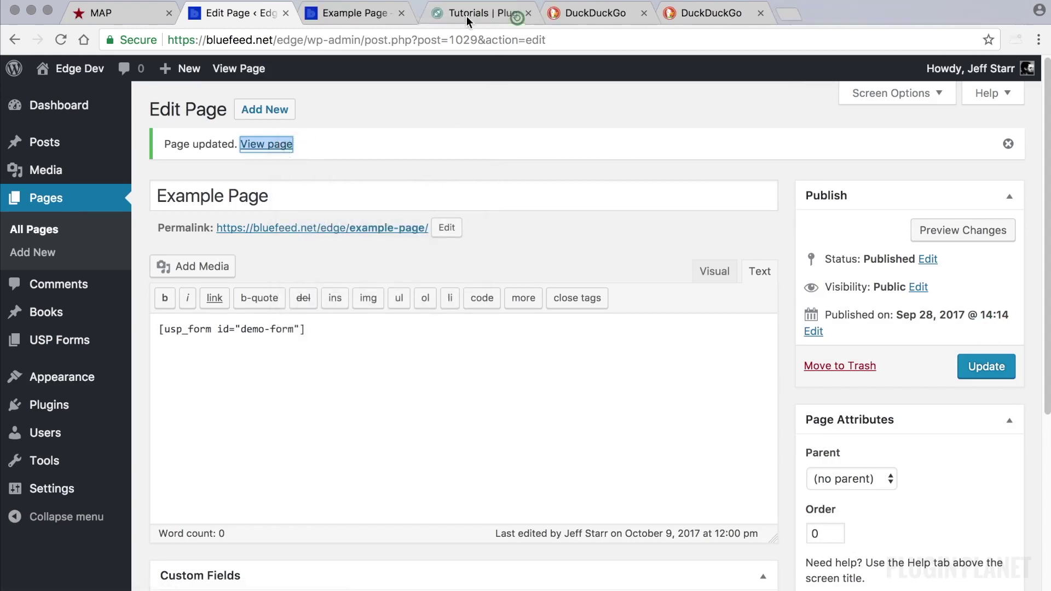
left_click(383, 13)
View the Post Title and Post Content form on Example Page and the Posts list holding Hello world!
scroll(484, 269, "down", 3)
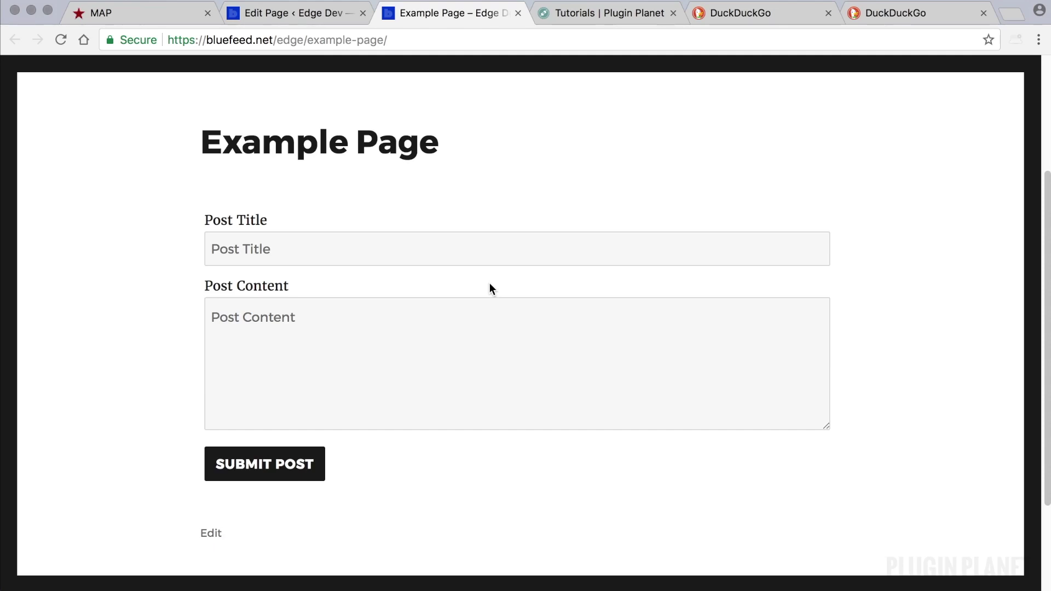
left_click(317, 14)
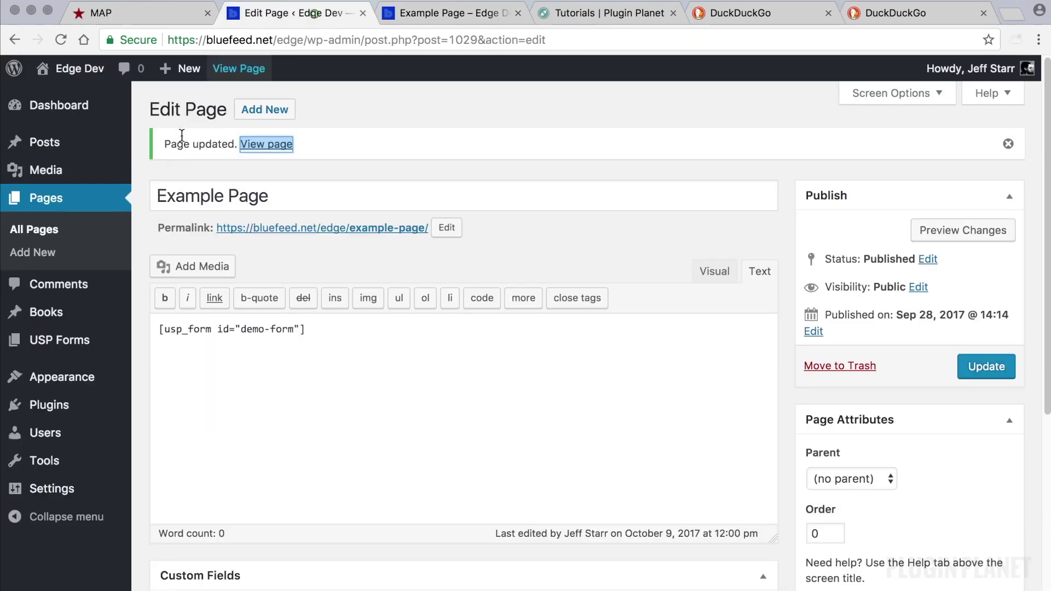
left_click(58, 142)
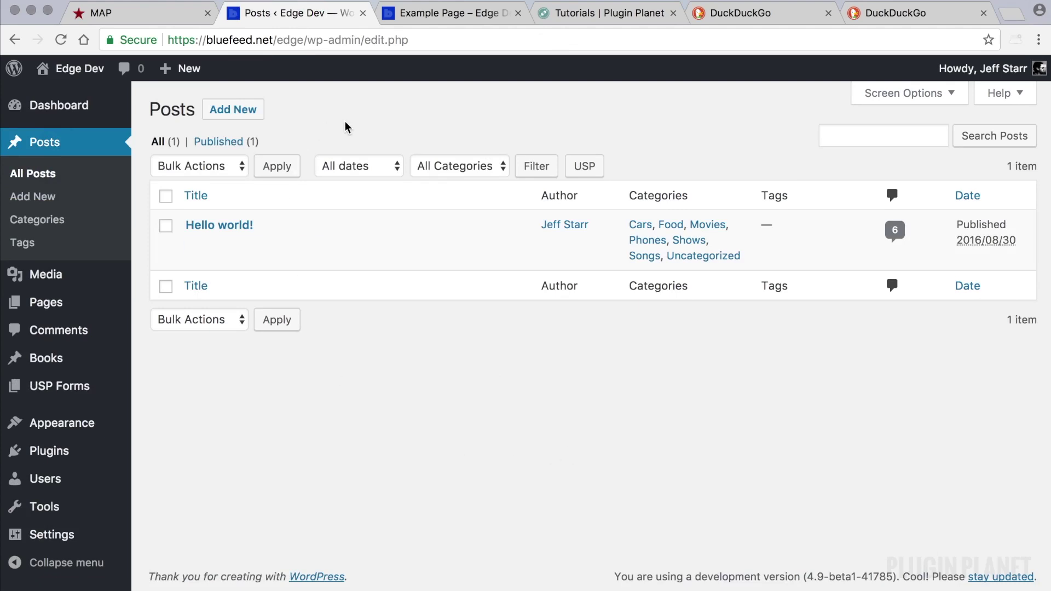
left_click(462, 21)
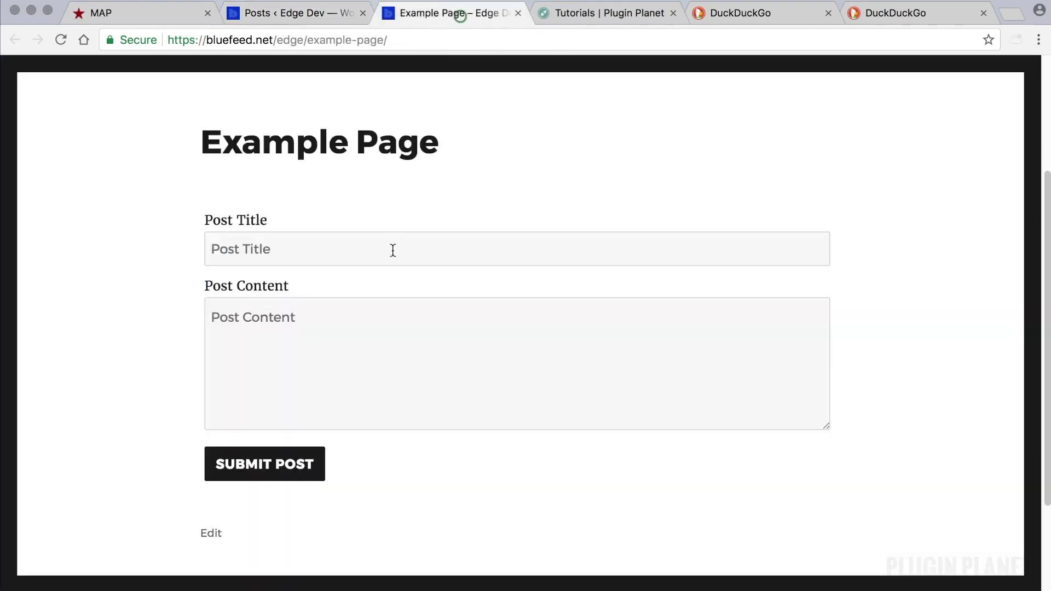
left_click(316, 9)
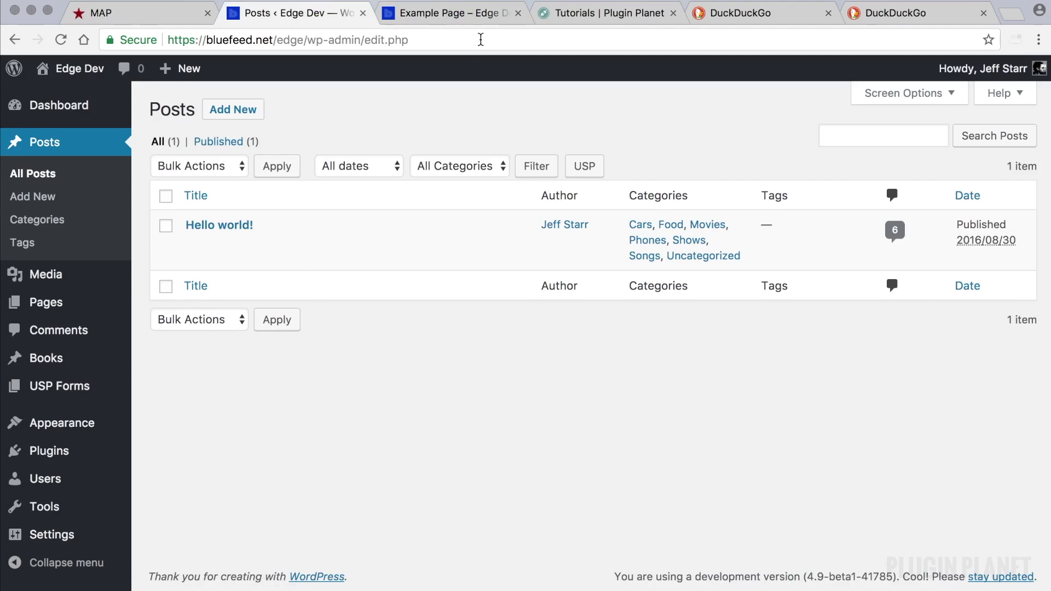
left_click(459, 13)
Submit 'Submit WP Post' with Lorem ipsum content, then find its draft in the Posts list.
left_click(352, 245)
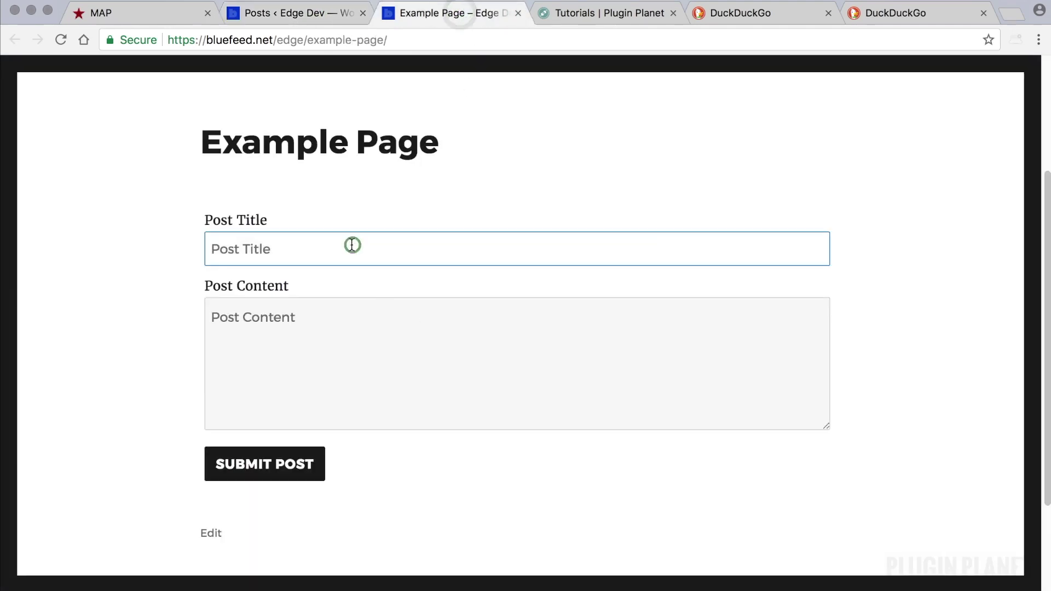
type("Submit WP Post")
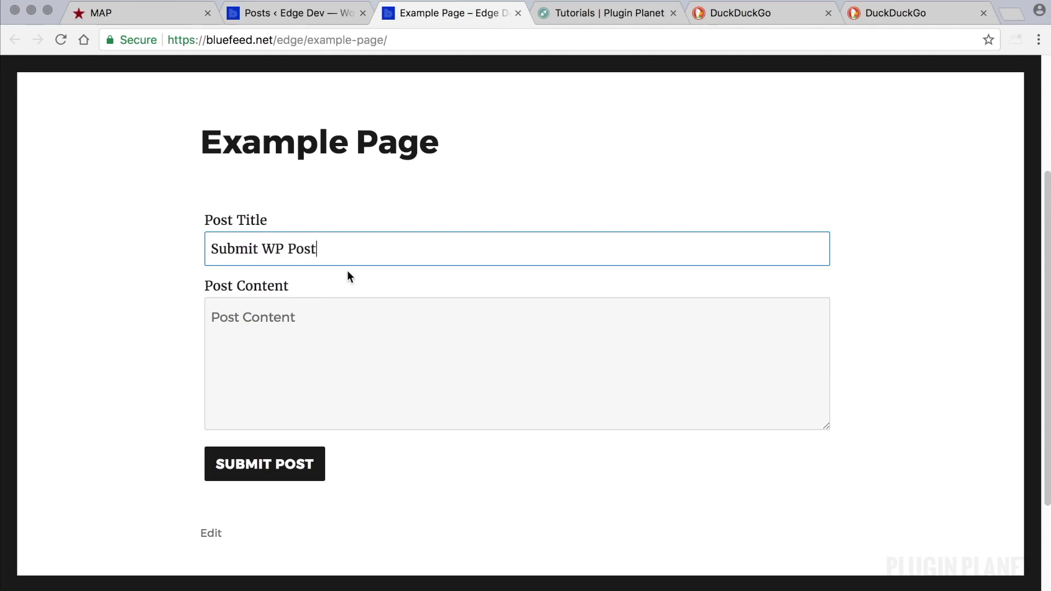
left_click(354, 321)
type("Lorem ")
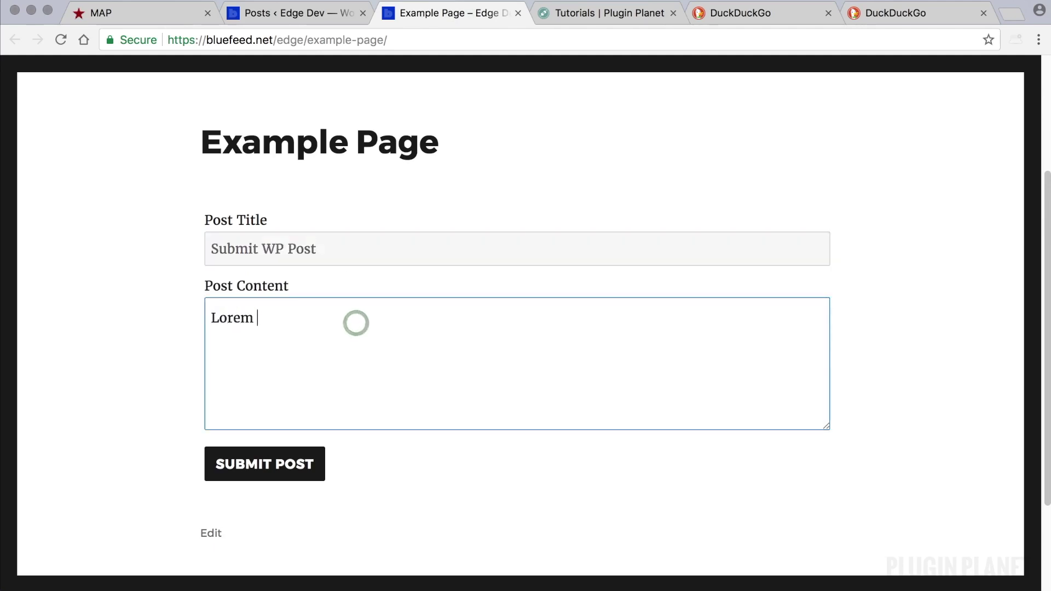
type("ipsum..")
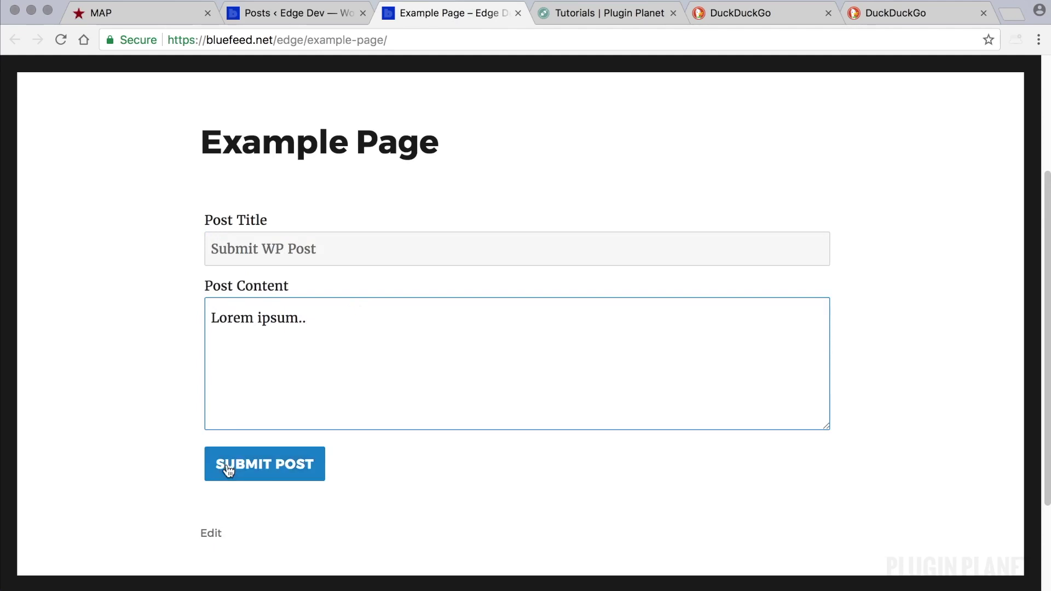
left_click(289, 463)
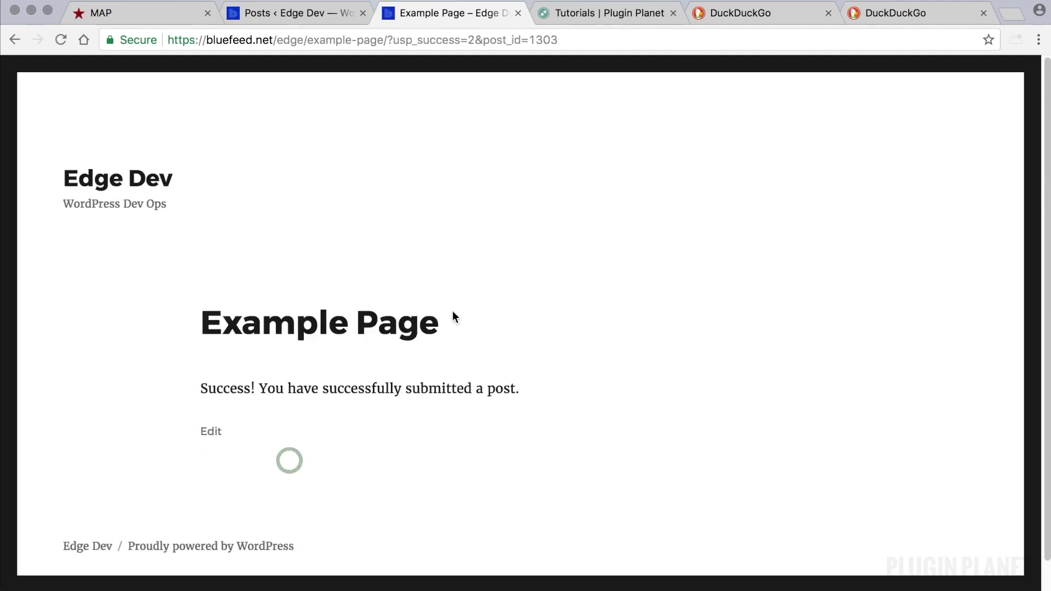
left_click(291, 12)
left_click(54, 173)
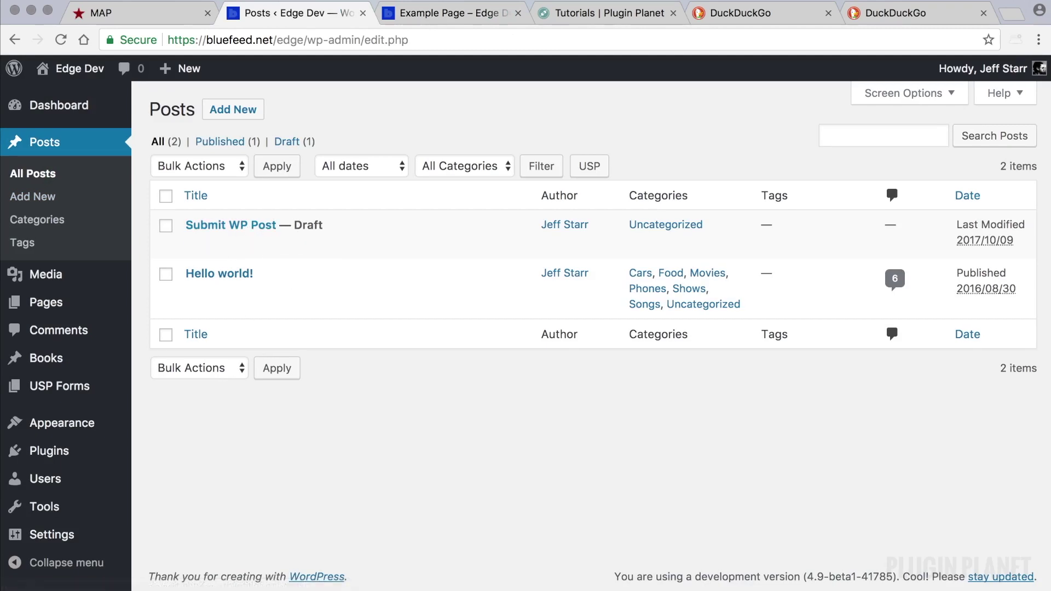
Remove the ?usp_success query from the Example Page address to restore the empty form.
left_click(476, 14)
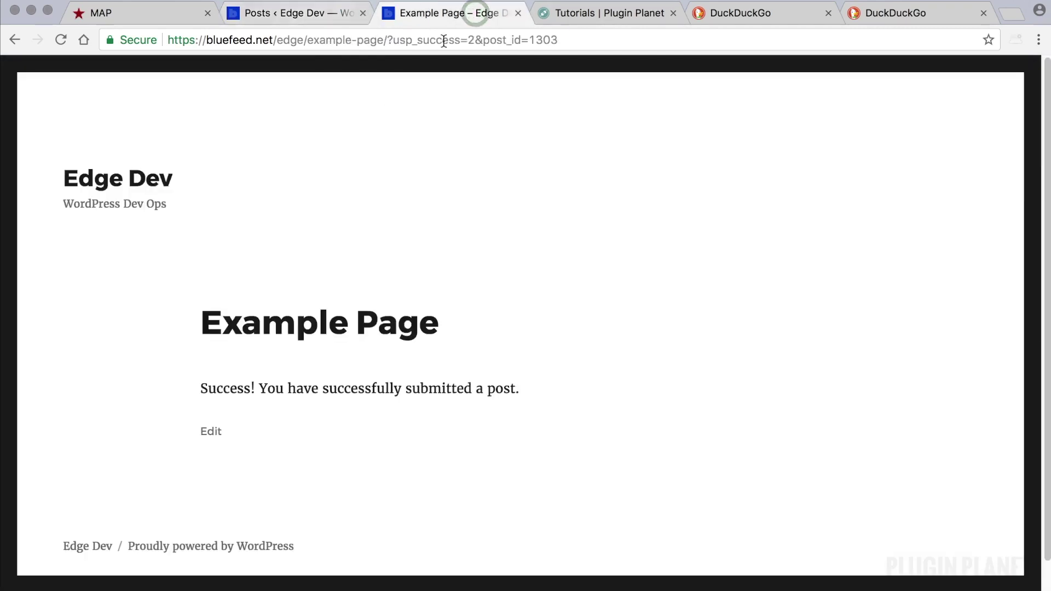
left_click_drag(387, 42, 770, 148)
key("BackSpace")
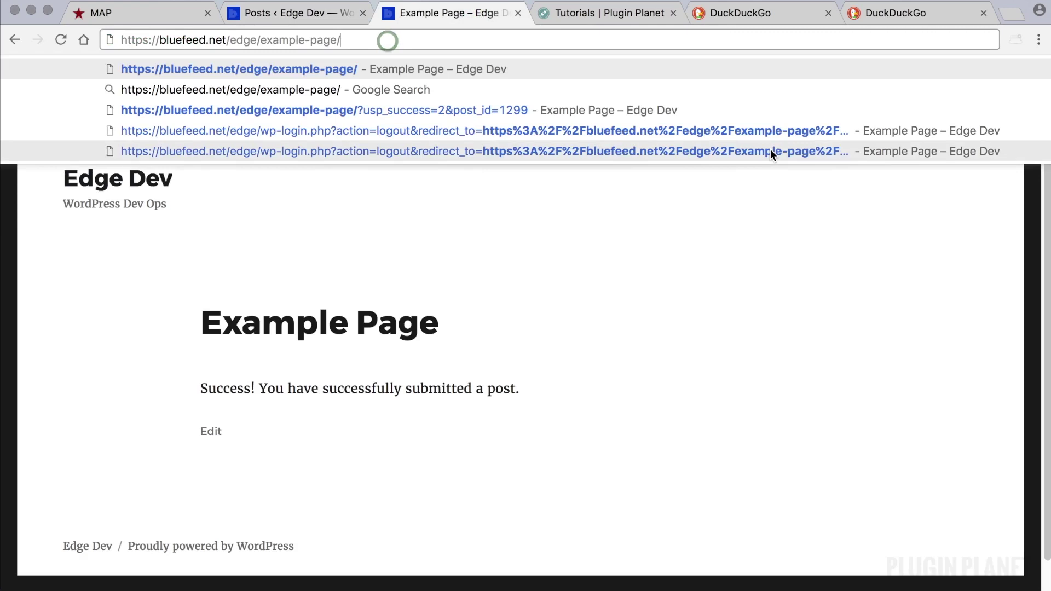
key("Return")
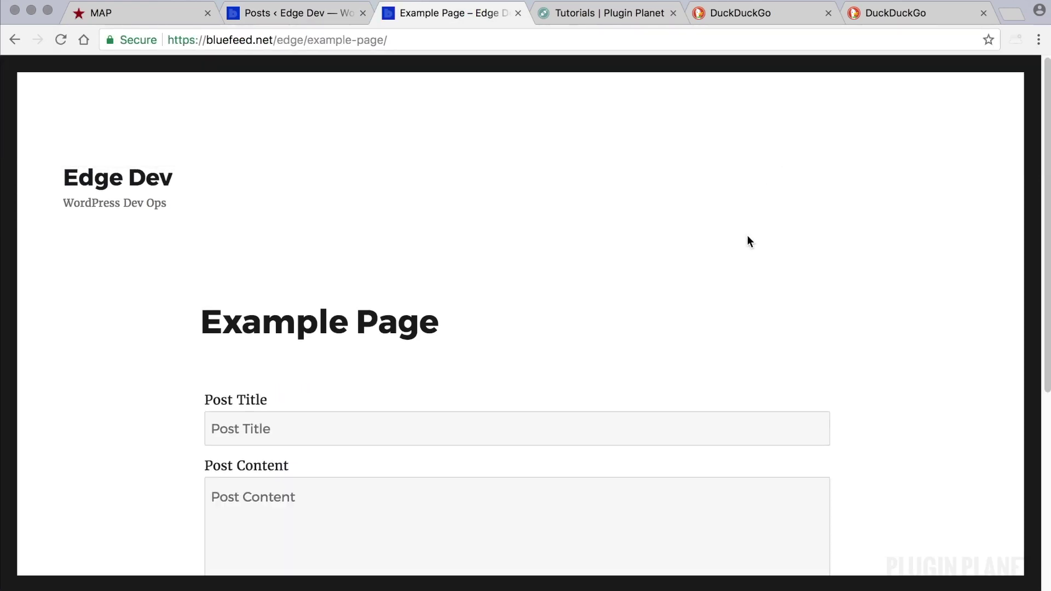
scroll(747, 235, "down", 3)
left_click(316, 17)
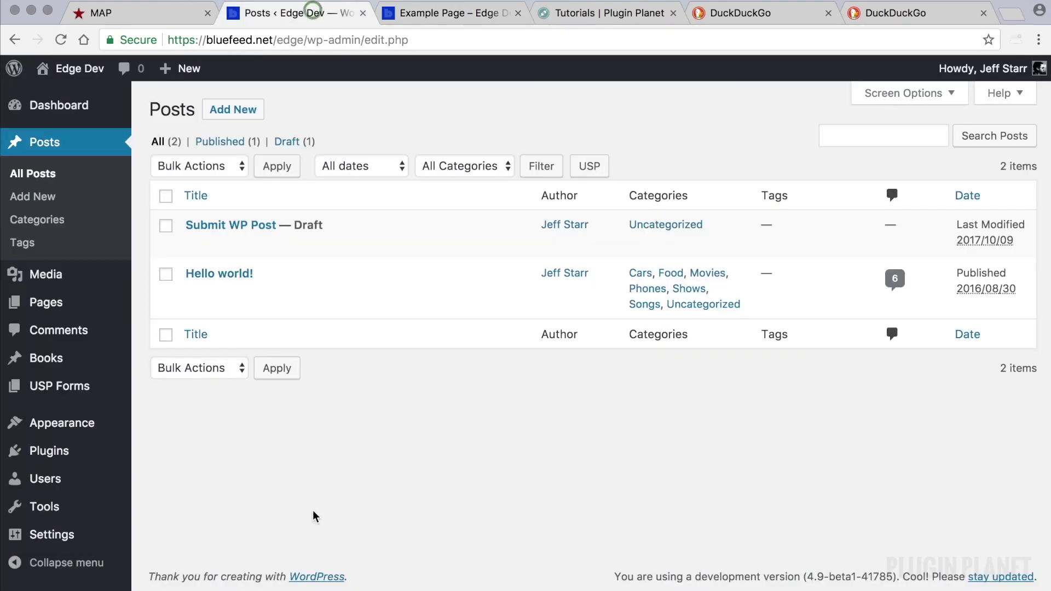
Go to the Advanced tab of the USP Pro settings.
mouse_move(87, 544)
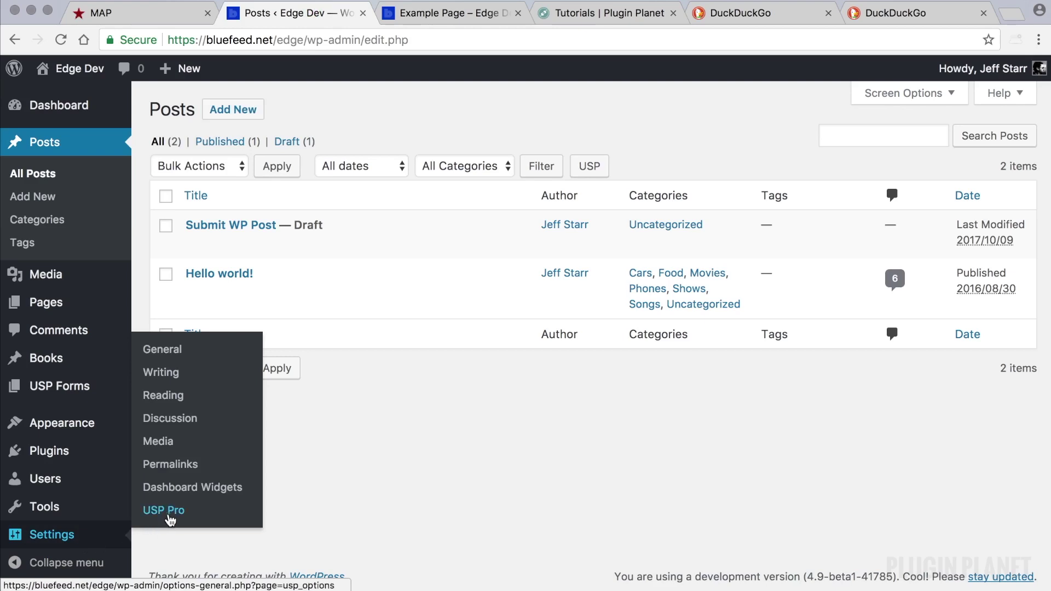
left_click(164, 450)
scroll(233, 480, "down", 4)
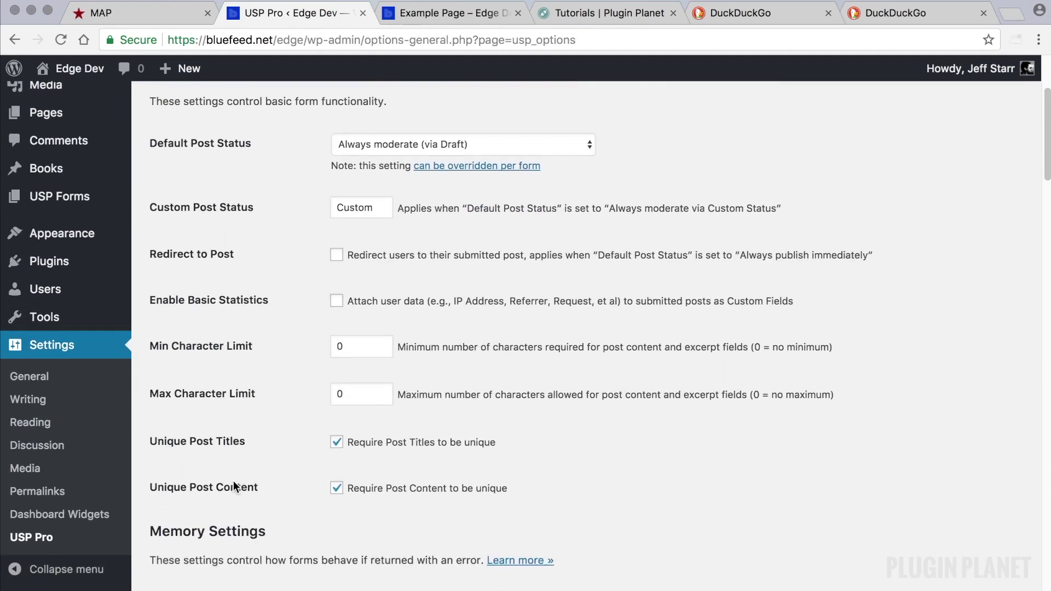
scroll(233, 481, "up", 5)
left_click(441, 158)
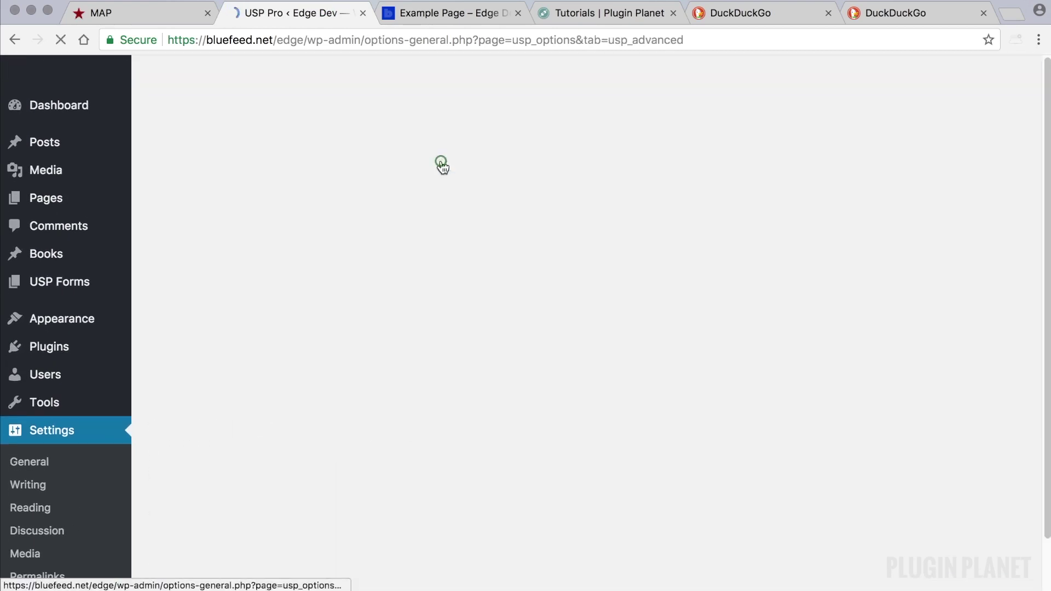
scroll(556, 261, "down", 4)
scroll(586, 280, "down", 12)
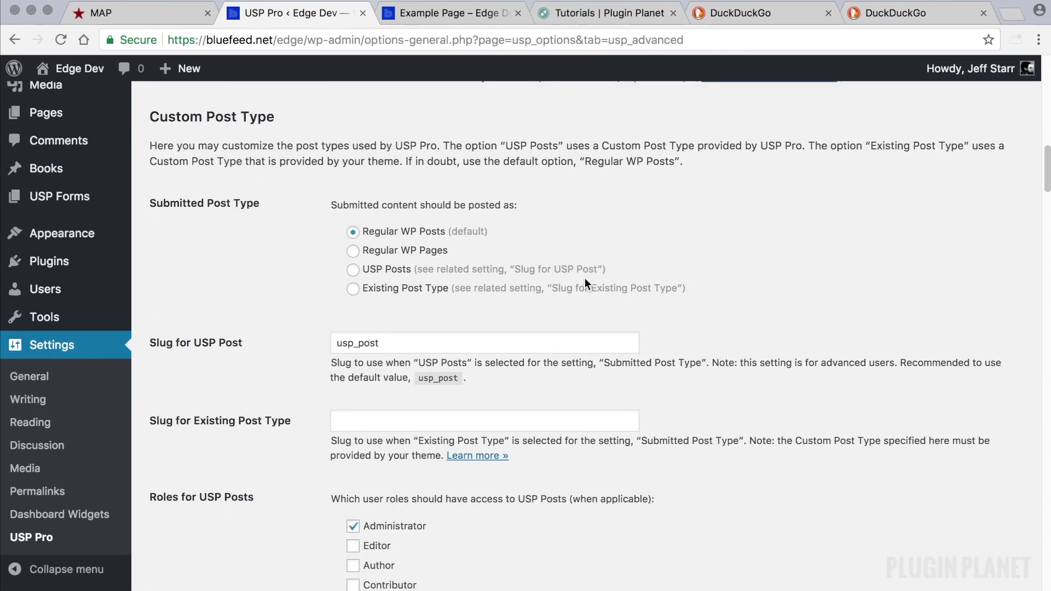
scroll(585, 278, "down", 1)
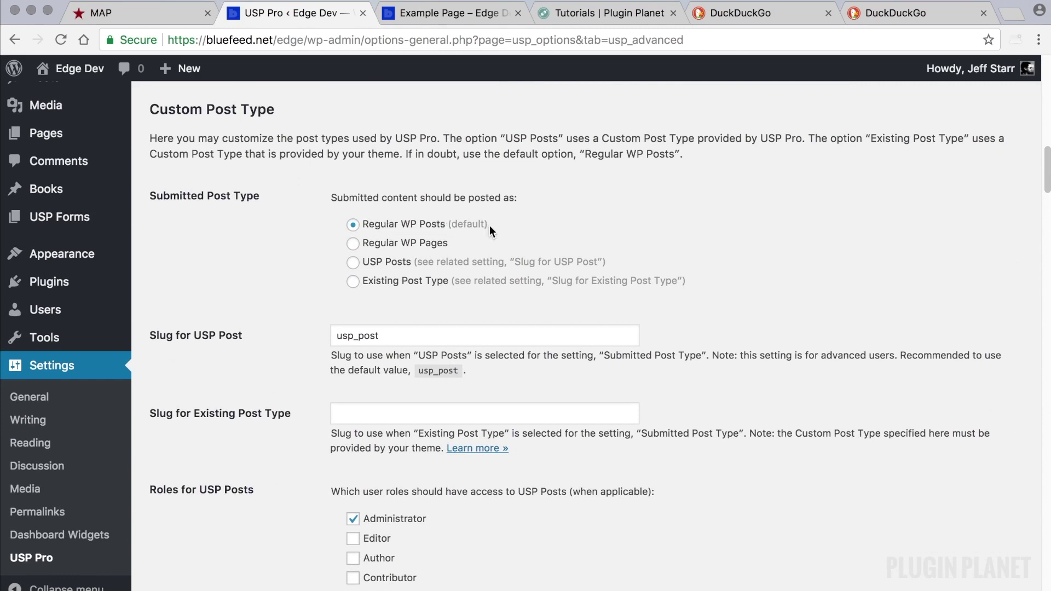
Set Submitted Post Type to Regular WP Pages instead of Regular WP Posts and save changes.
left_click_drag(488, 224, 448, 226)
left_click(353, 244)
scroll(266, 280, "down", 20)
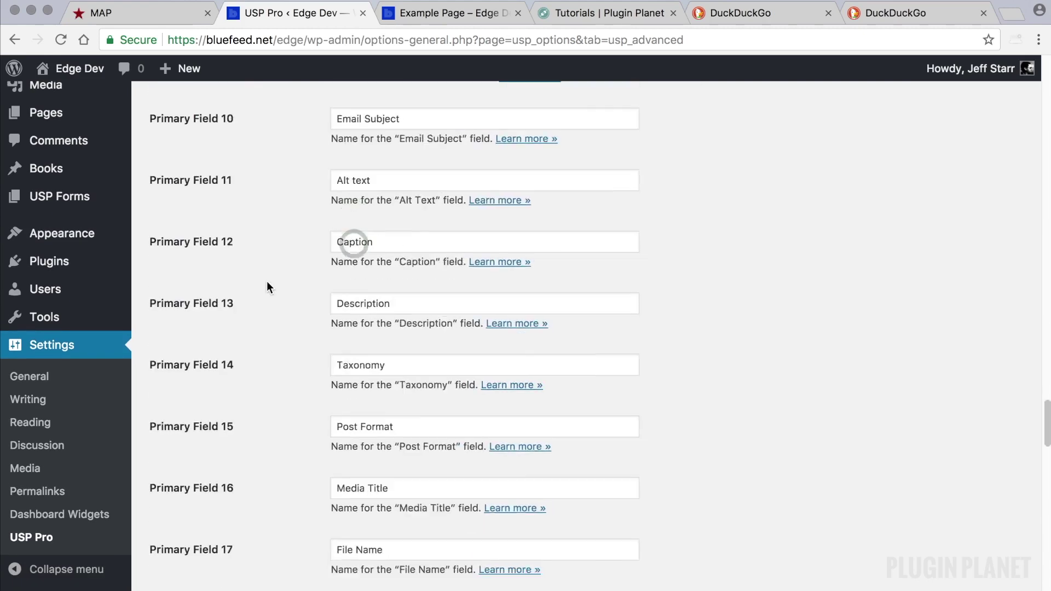
left_click(215, 508)
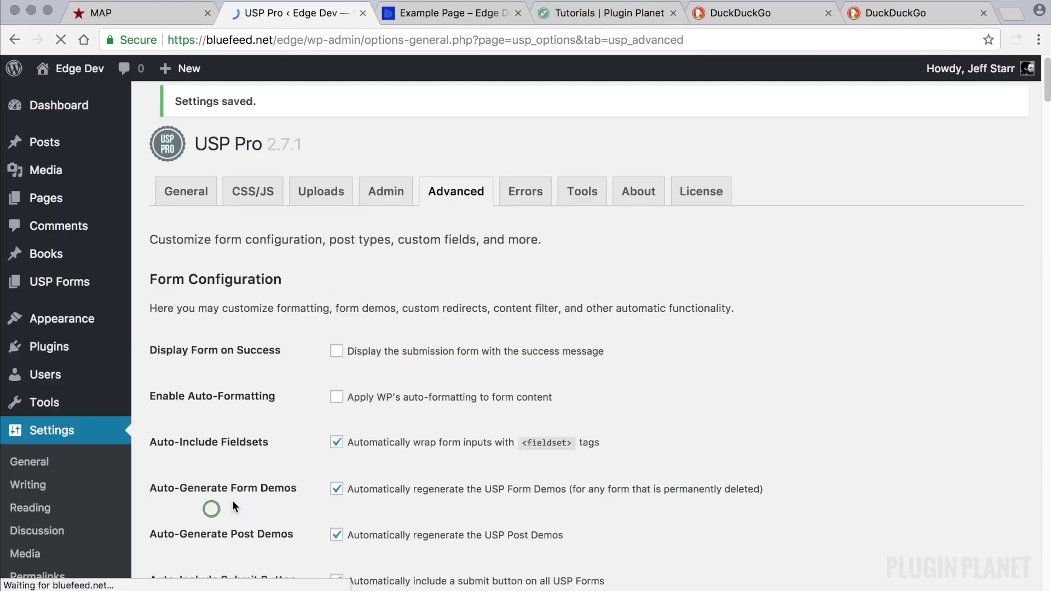
scroll(439, 229, "down", 15)
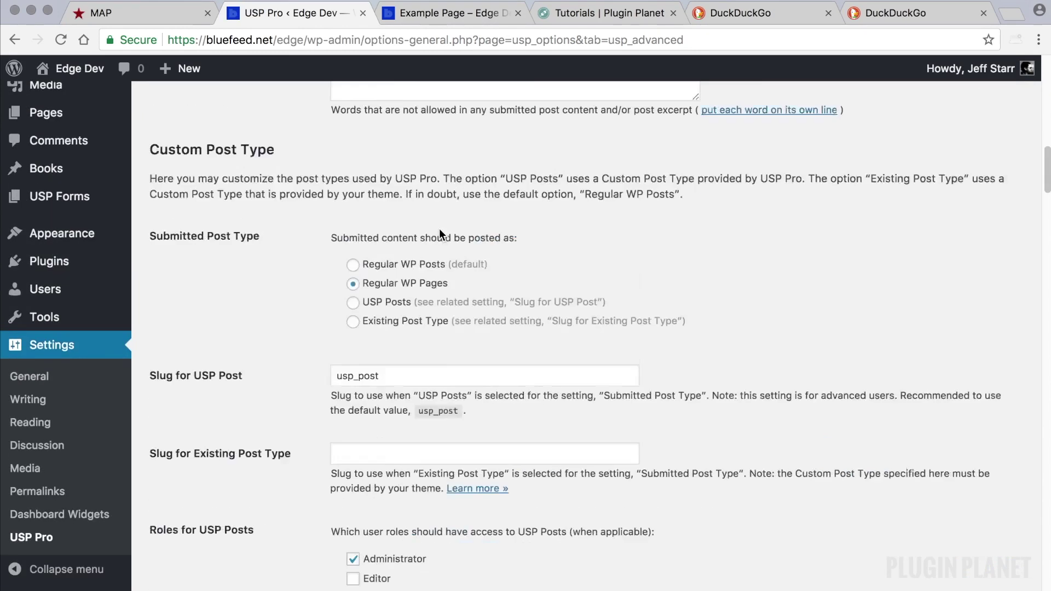
scroll(439, 228, "up", 3)
left_click(460, 15)
Reload Example Page and submit 'Test Page' with 'Lorem ipsum..' content through the form.
left_click(402, 32)
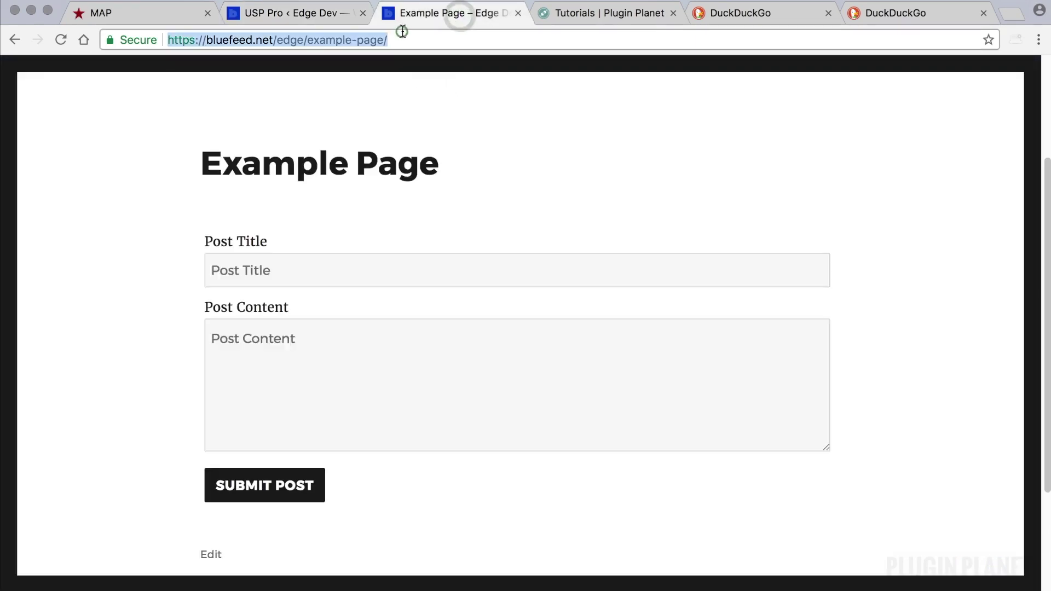
key("Return")
left_click(308, 272)
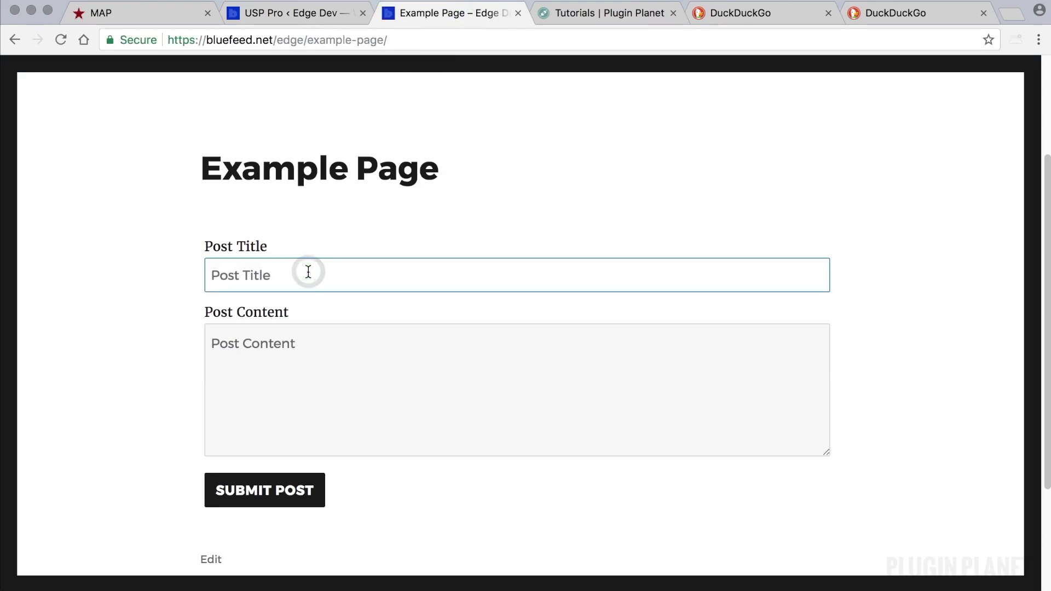
type("Test Page")
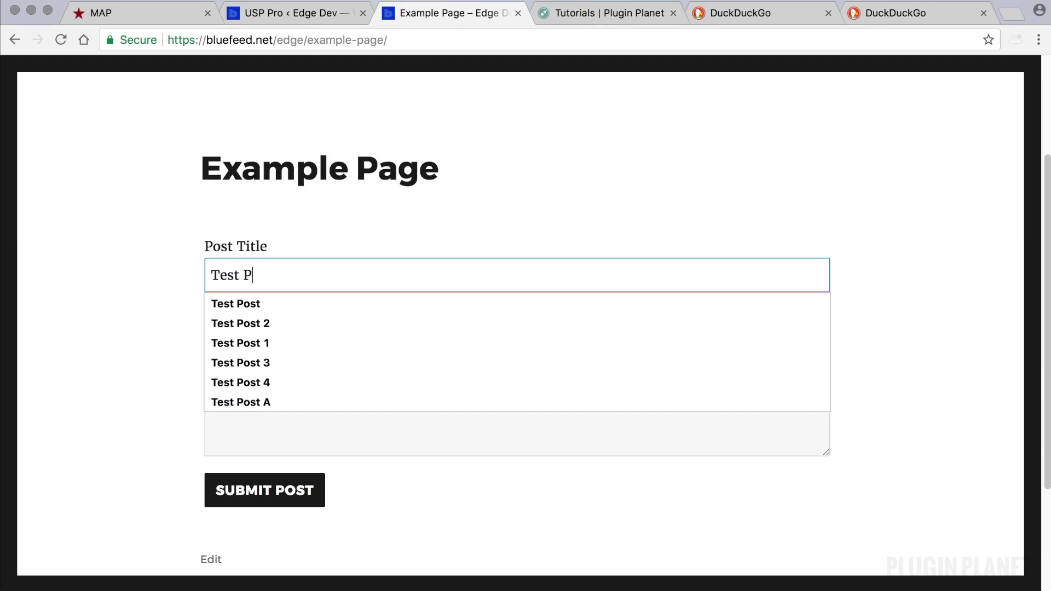
left_click(282, 455)
type("Lorem ipsum")
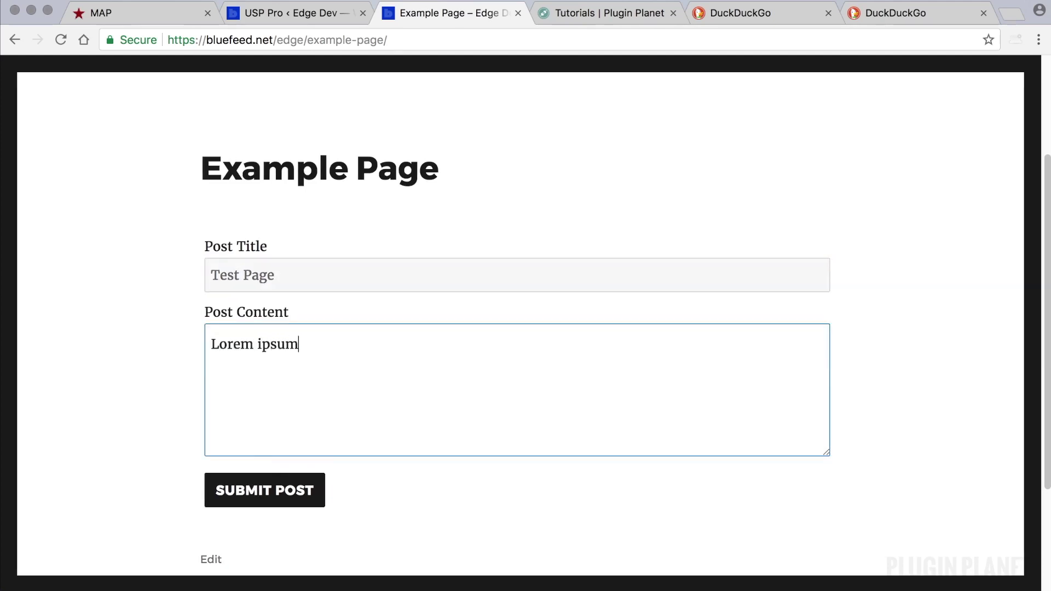
type("..")
left_click(260, 495)
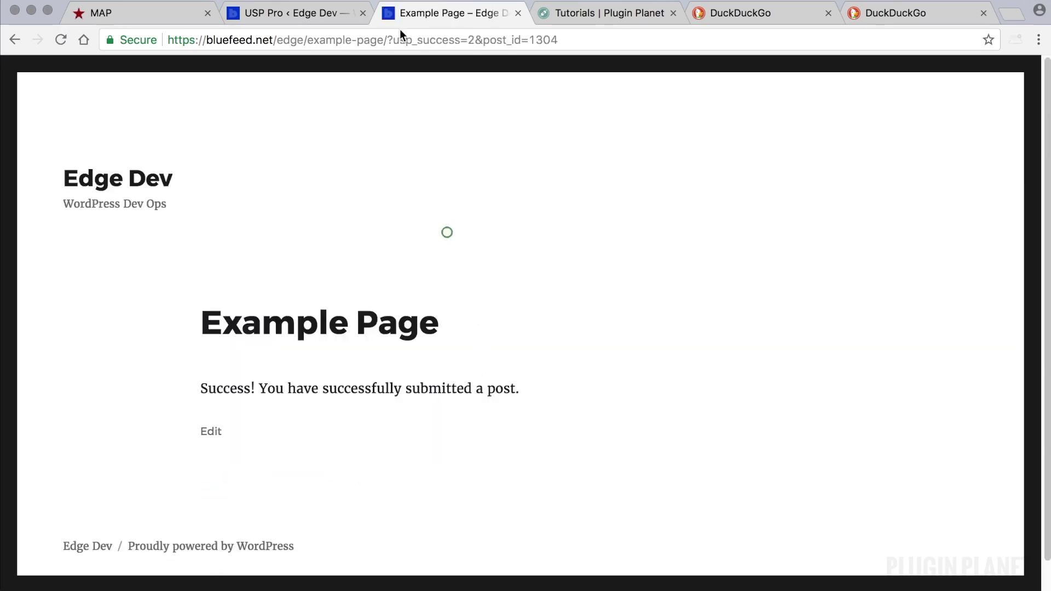
left_click(311, 13)
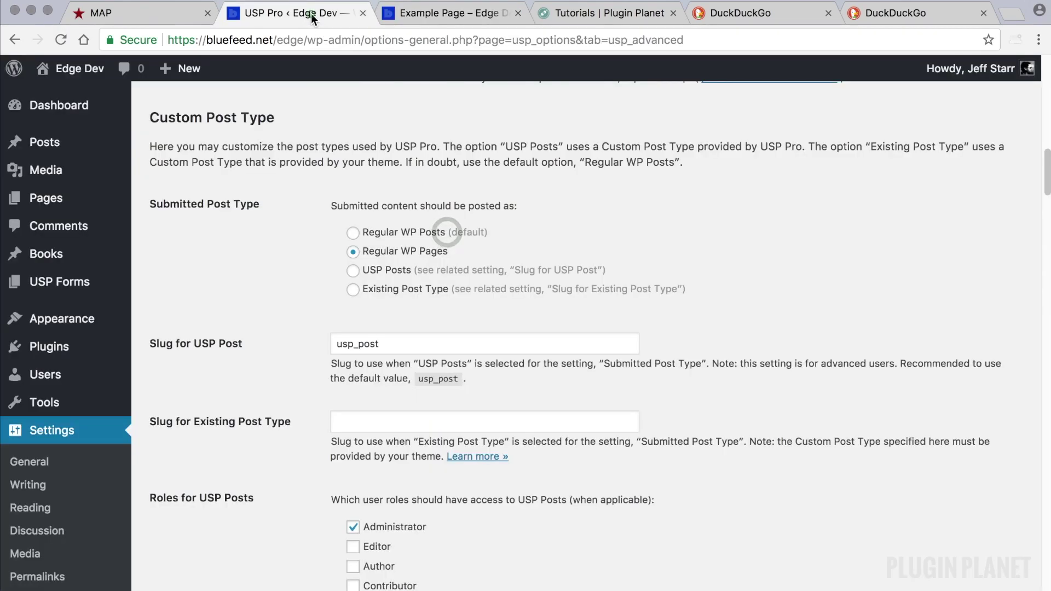
Check that Test Page appears as a draft in All Pages, then go to USP Pro settings.
left_click(65, 201)
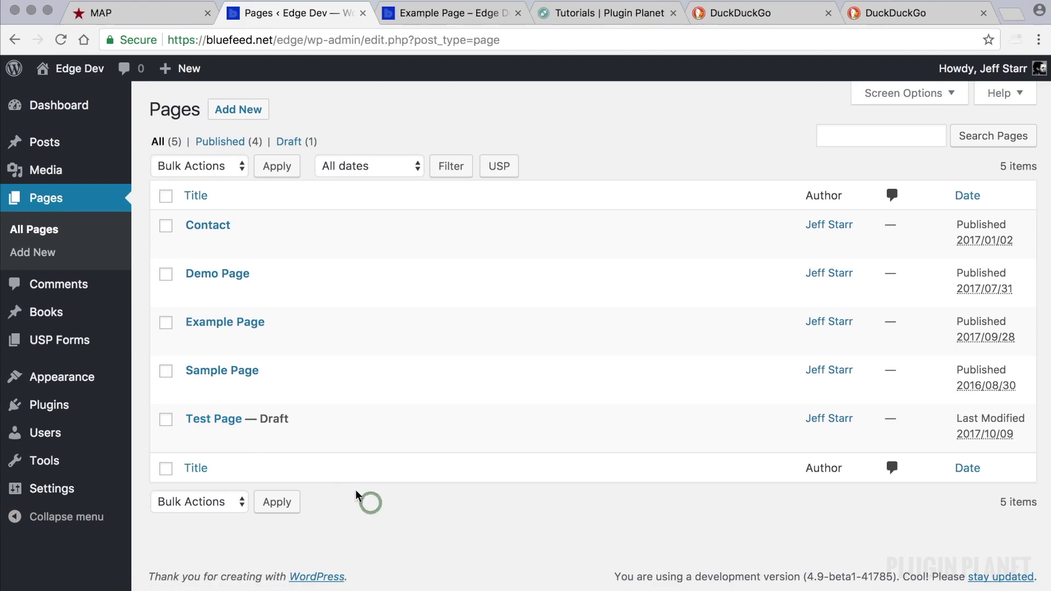
mouse_move(102, 499)
left_click(191, 504)
On the Advanced tab, set Submitted Post Type to USP Posts with slug usp_post and save.
scroll(423, 250, "down", 1)
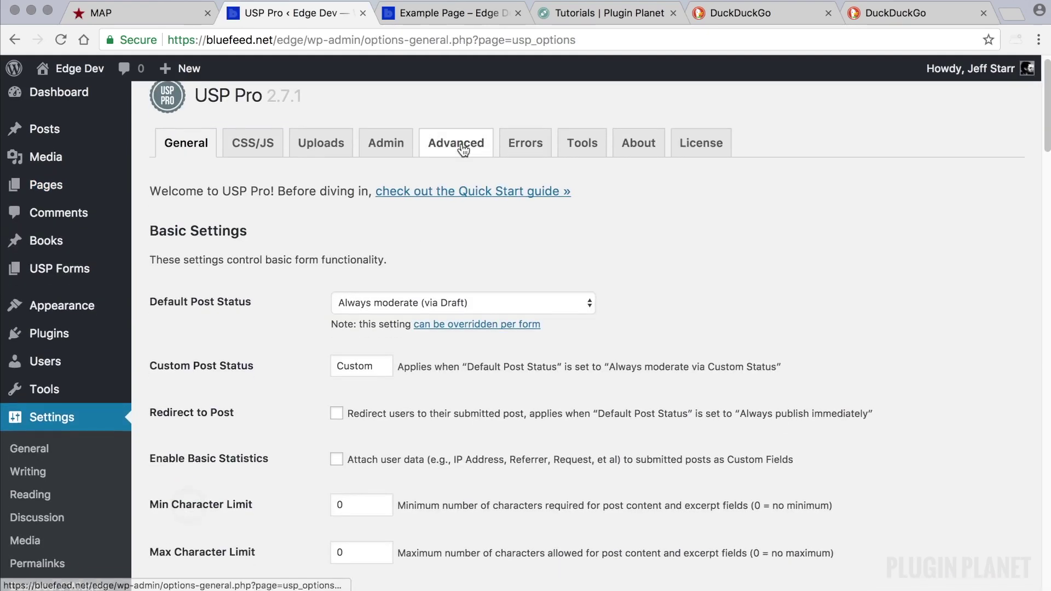
left_click(460, 142)
left_click(464, 128)
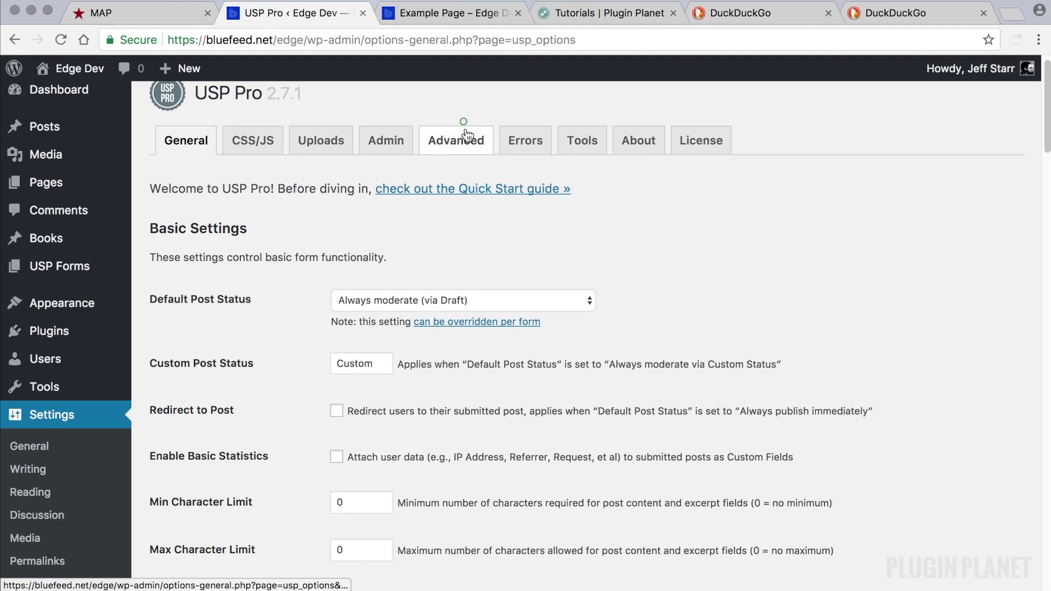
scroll(528, 323, "down", 18)
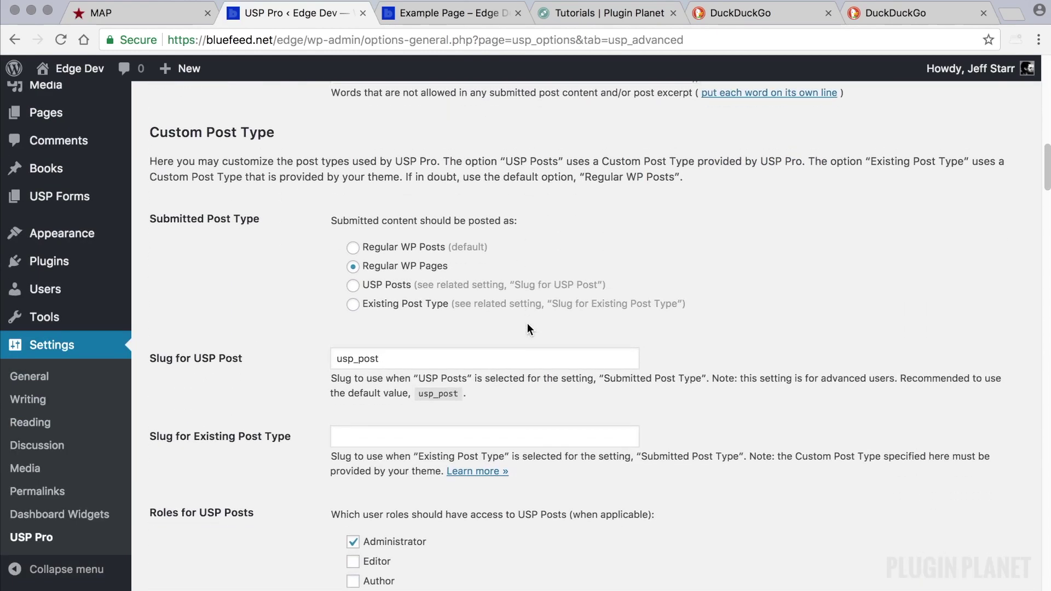
left_click(353, 287)
double_click(401, 351)
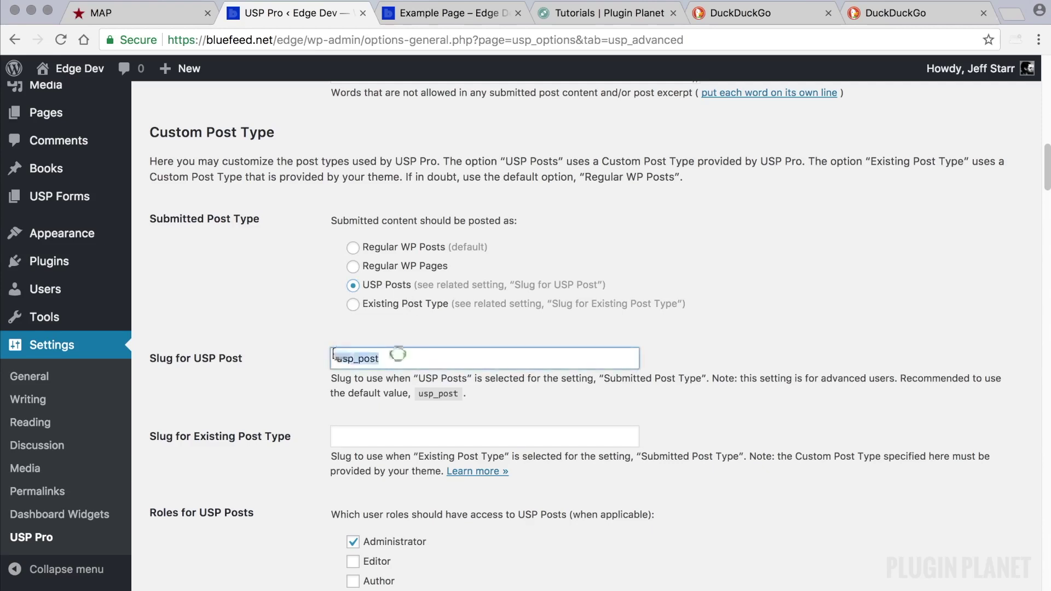
scroll(414, 352, "down", 2)
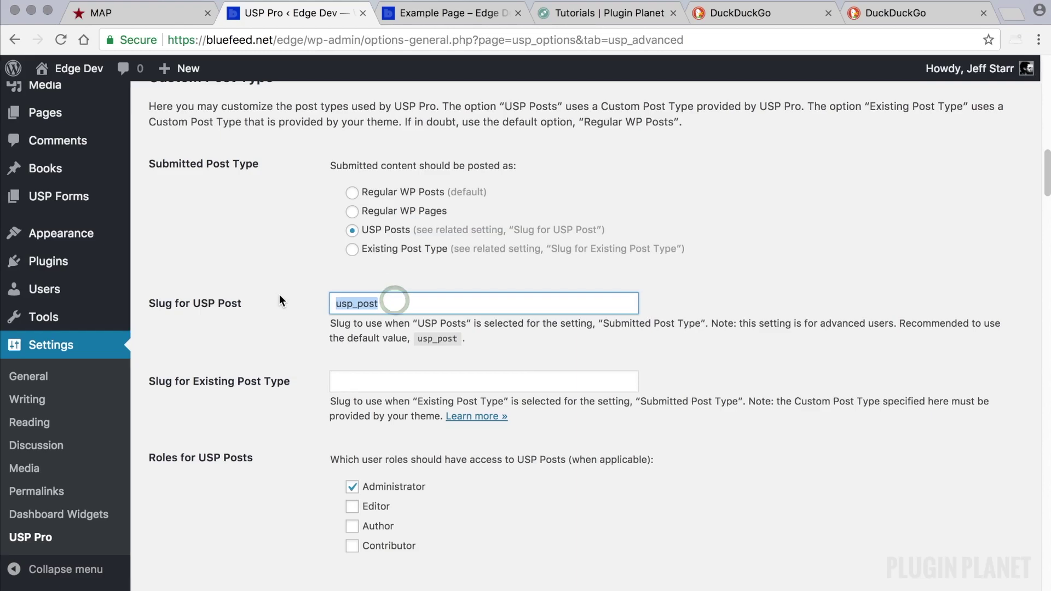
left_click(287, 272)
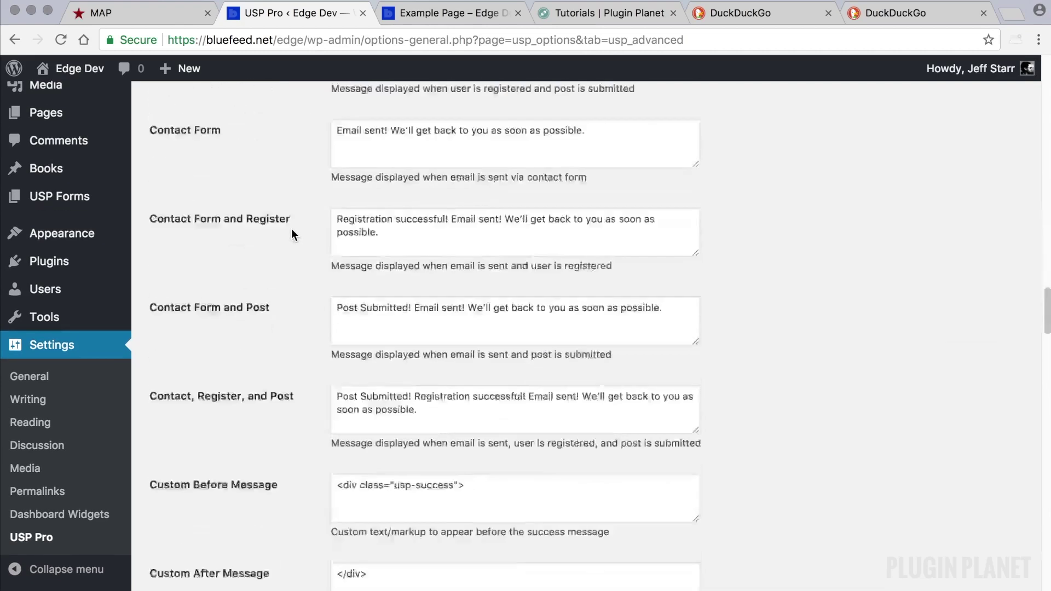
scroll(291, 229, "down", 20)
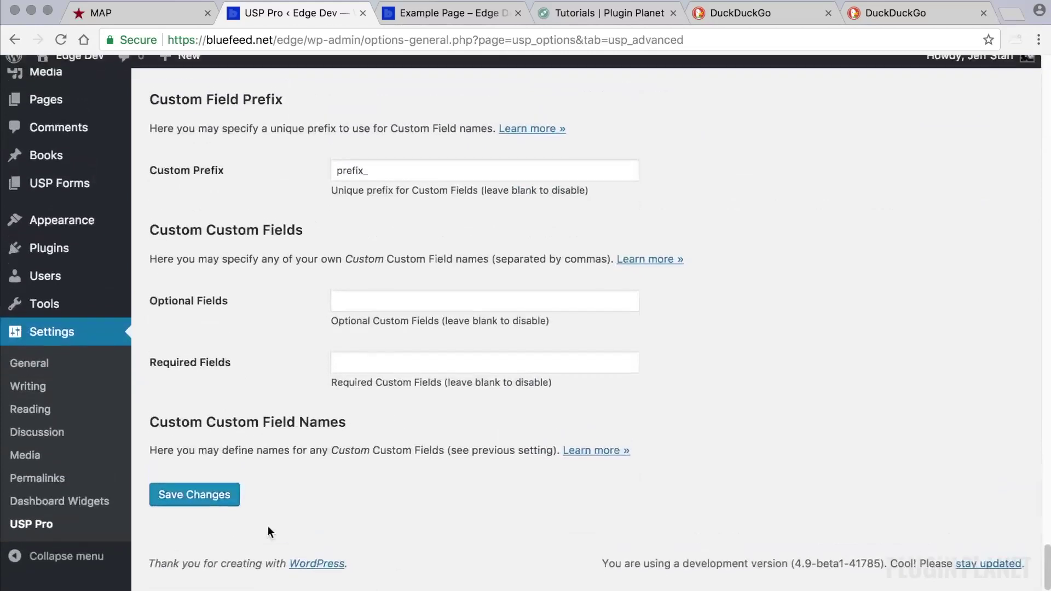
left_click(216, 509)
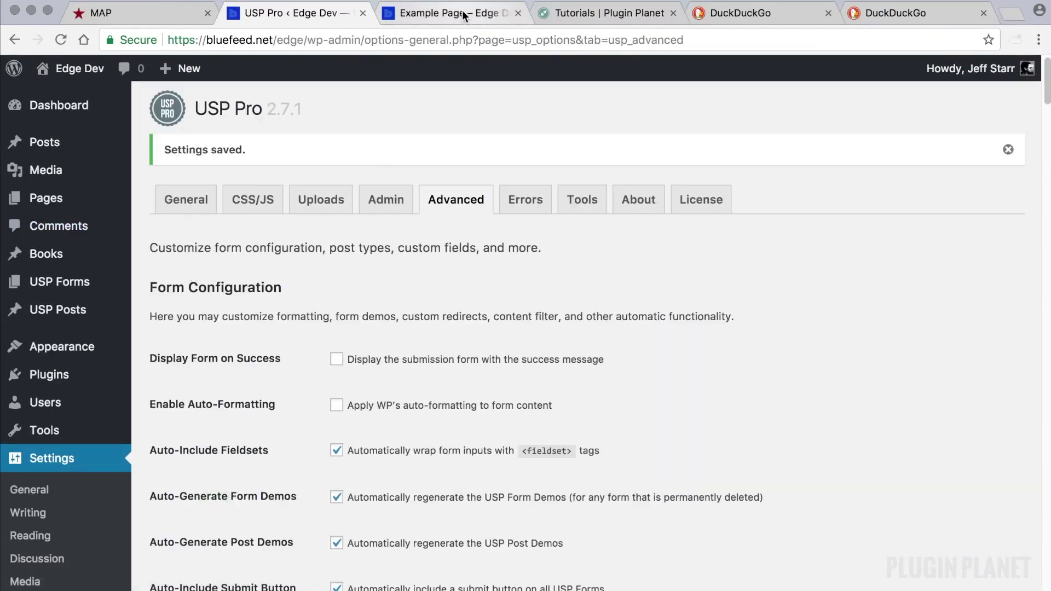
Open All USP Posts showing the USP Post Demo and USP Shortcode Demo drafts.
mouse_move(60, 316)
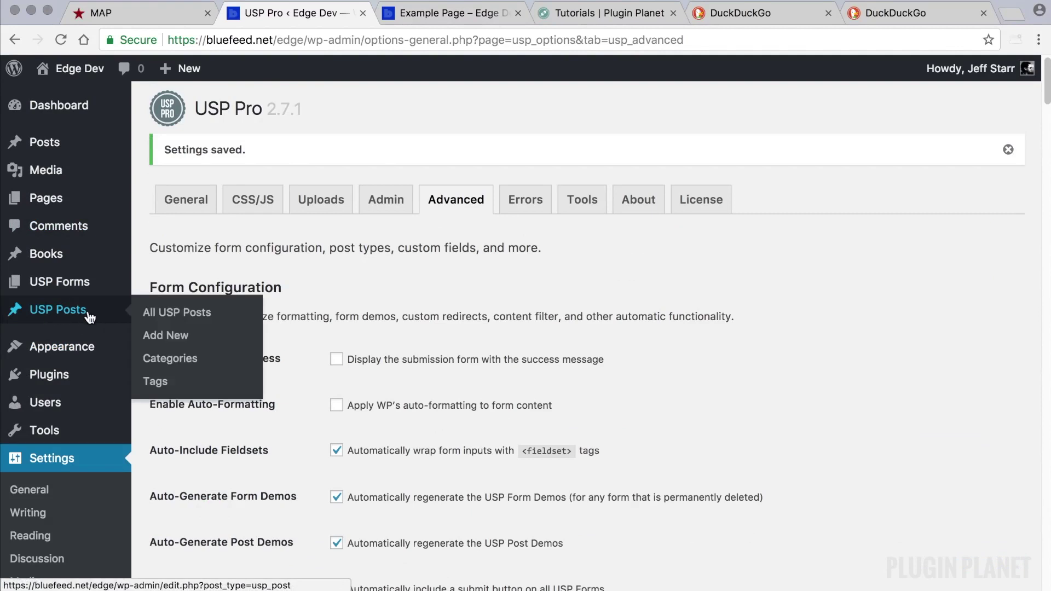
left_click(60, 317)
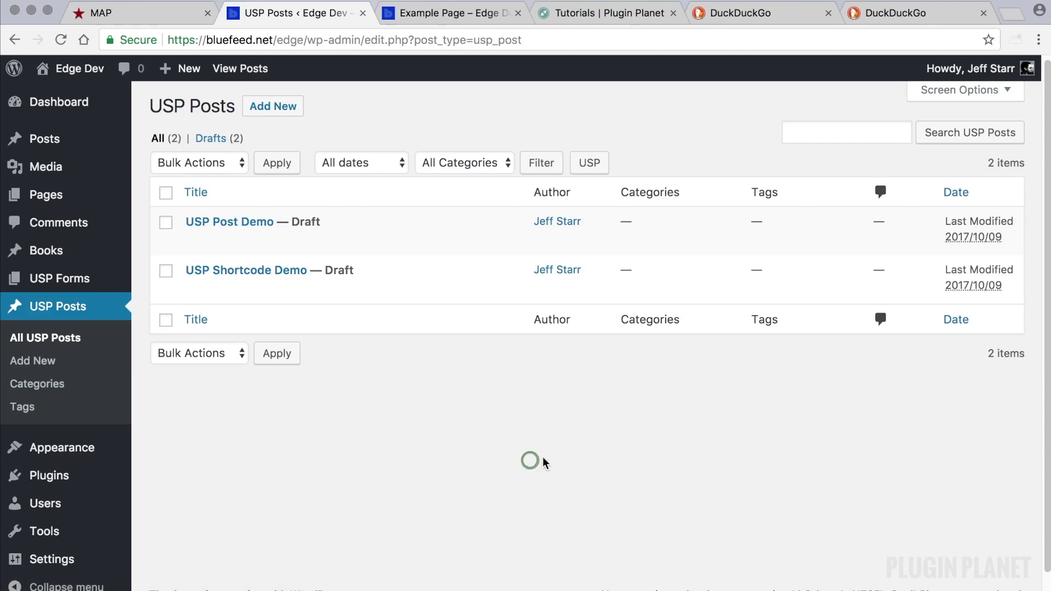
Reload the blank Example Page form and submit 'Test USP Post' with Lorem ipsum content.
left_click(444, 16)
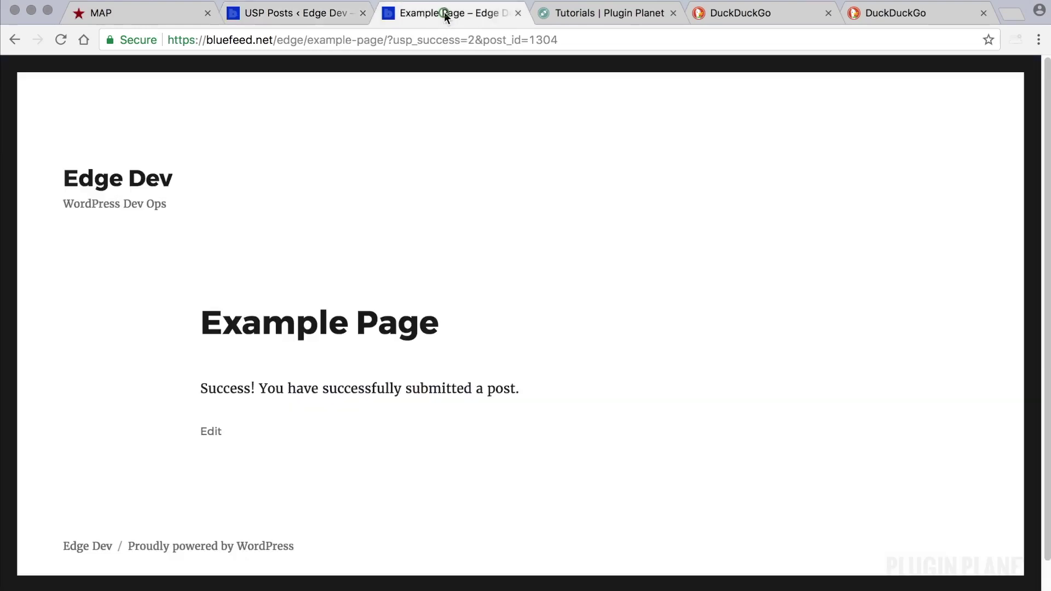
left_click_drag(387, 40, 558, 40)
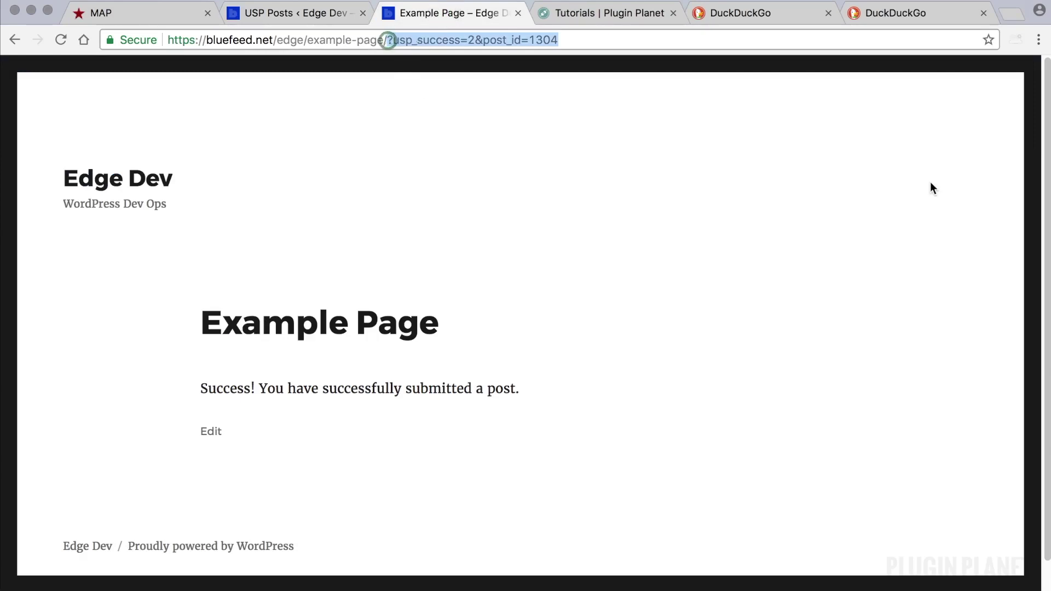
key("BackSpace")
key("Return")
scroll(856, 395, "down", 4)
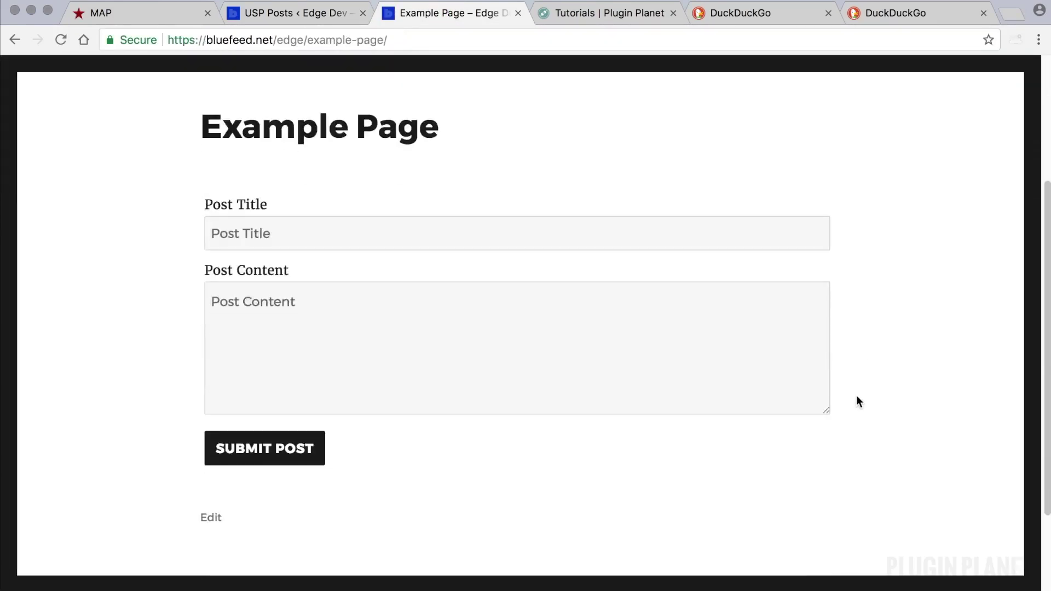
left_click(480, 230)
type("Test USP Post")
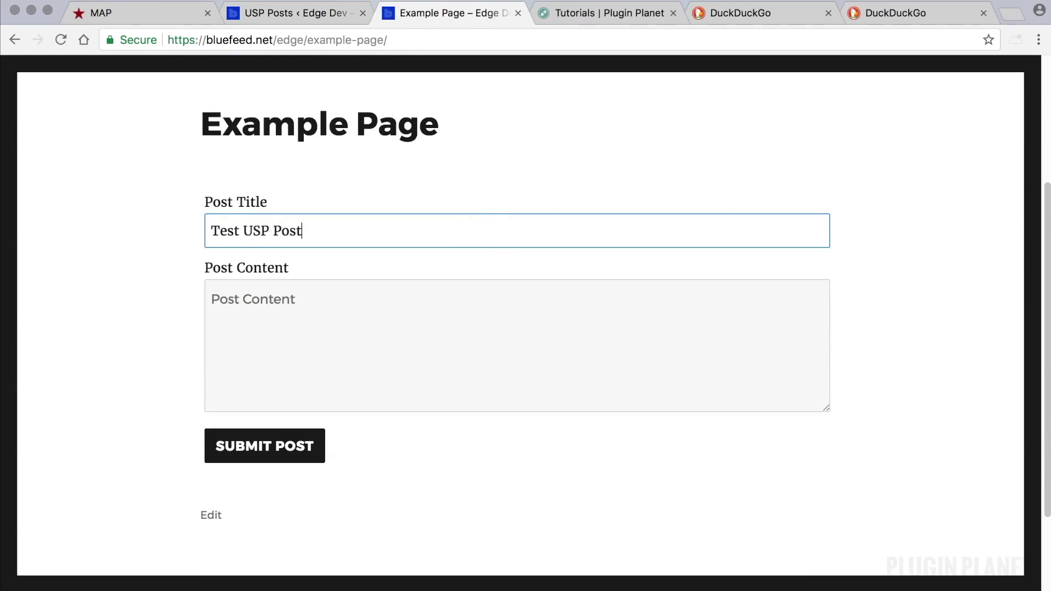
left_click(465, 359)
type("Lorem")
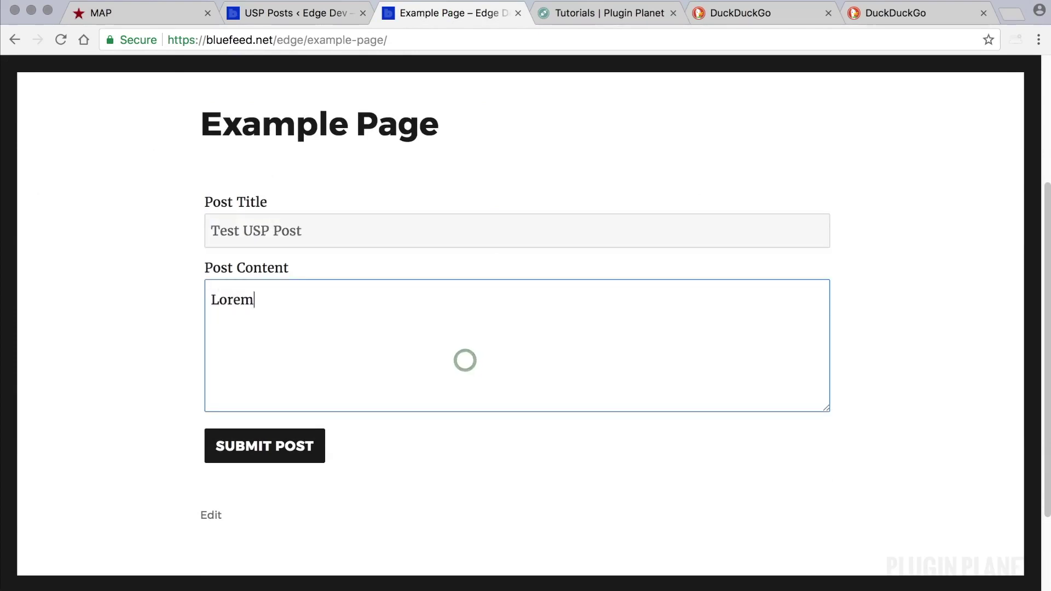
type(" ipsum..")
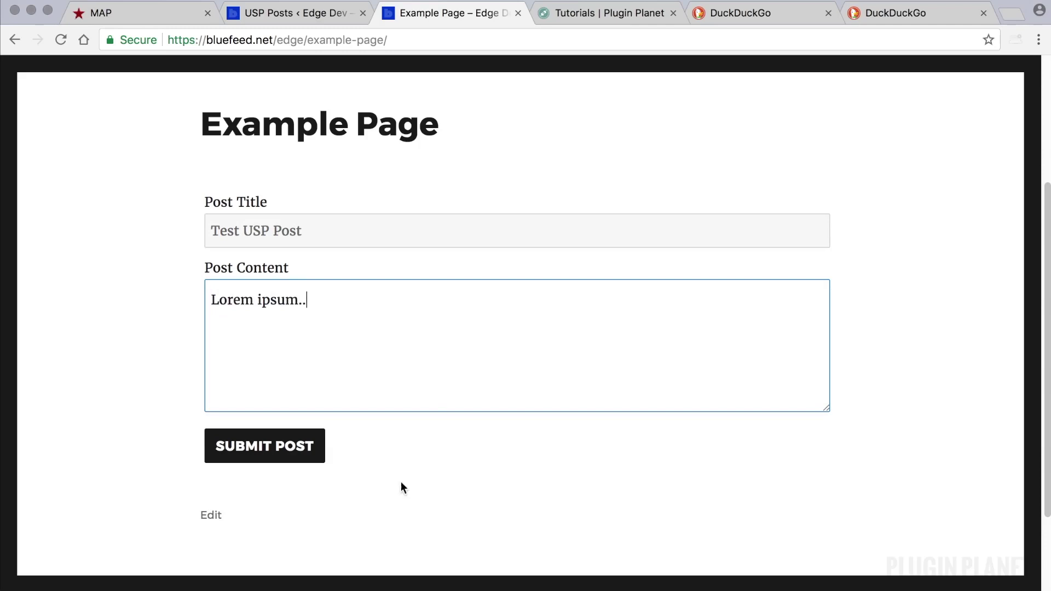
left_click(279, 446)
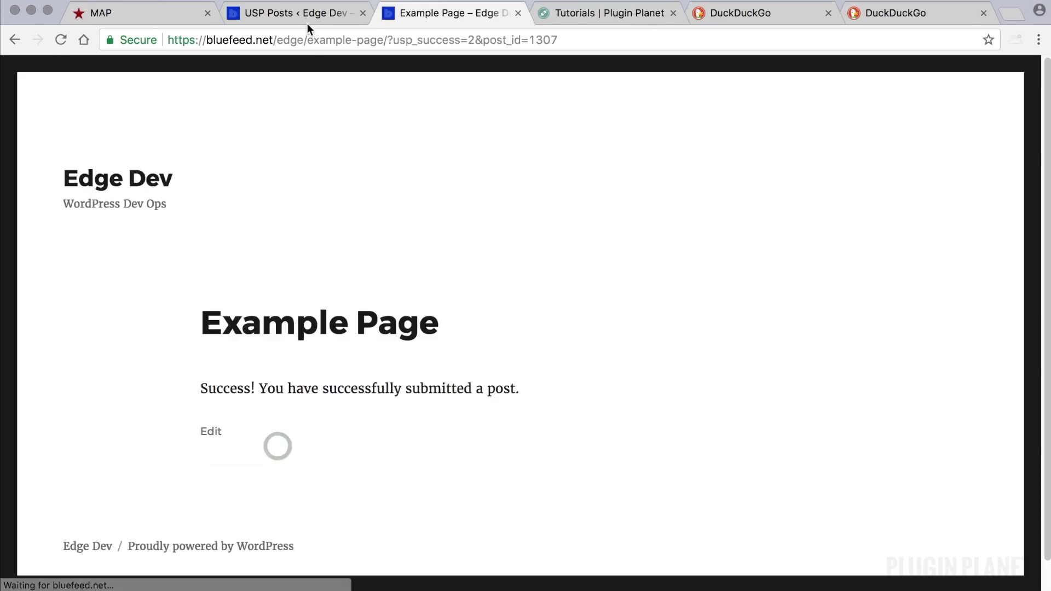
Confirm Test USP Post appears as a draft in the refreshed USP Posts list.
left_click(306, 15)
left_click(88, 341)
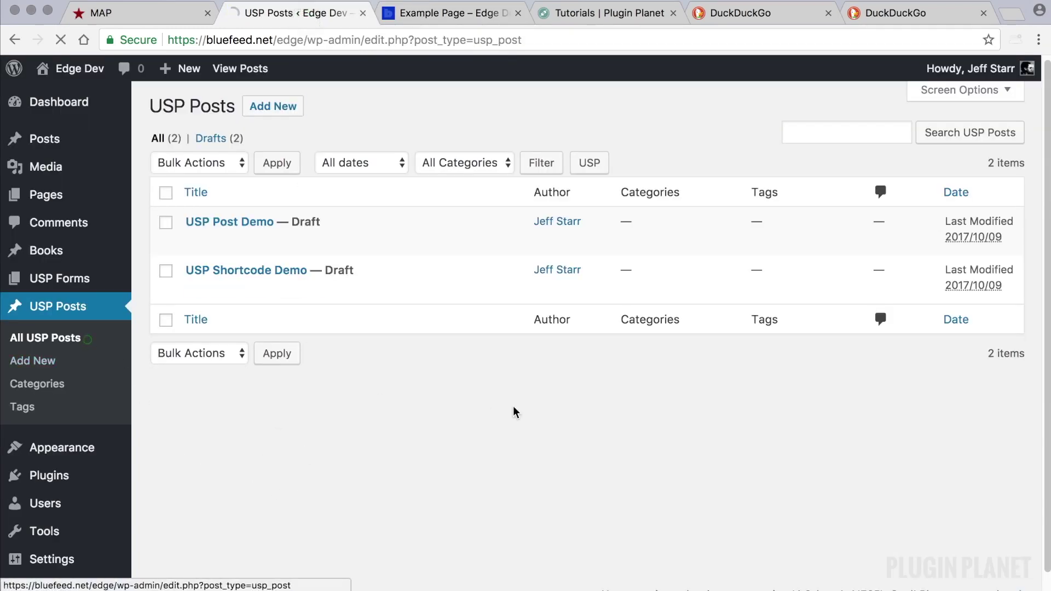
left_click(244, 226)
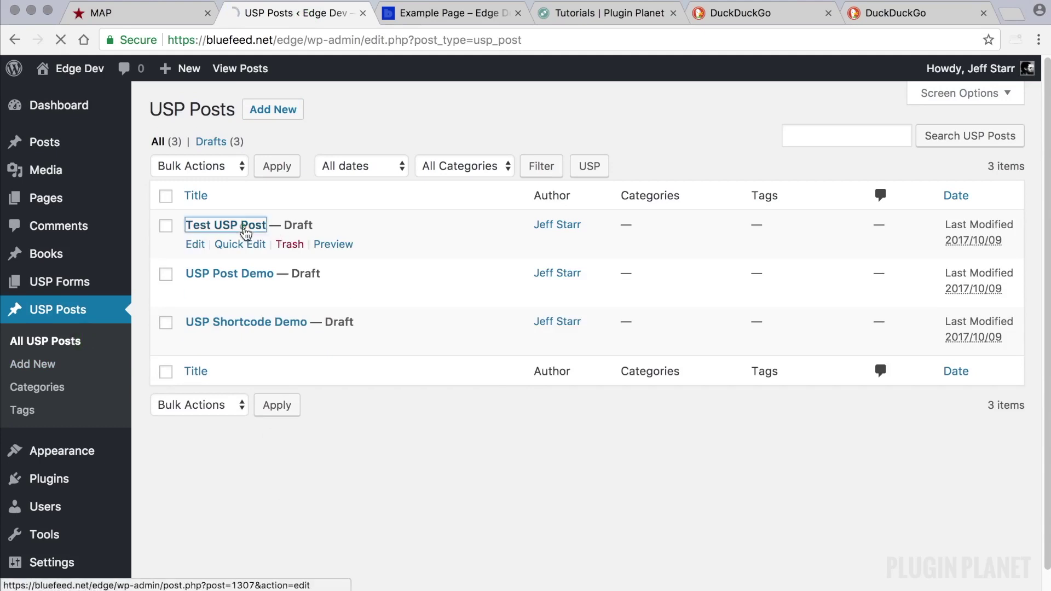
Go to the USP Pro settings under Settings.
scroll(679, 381, "down", 5)
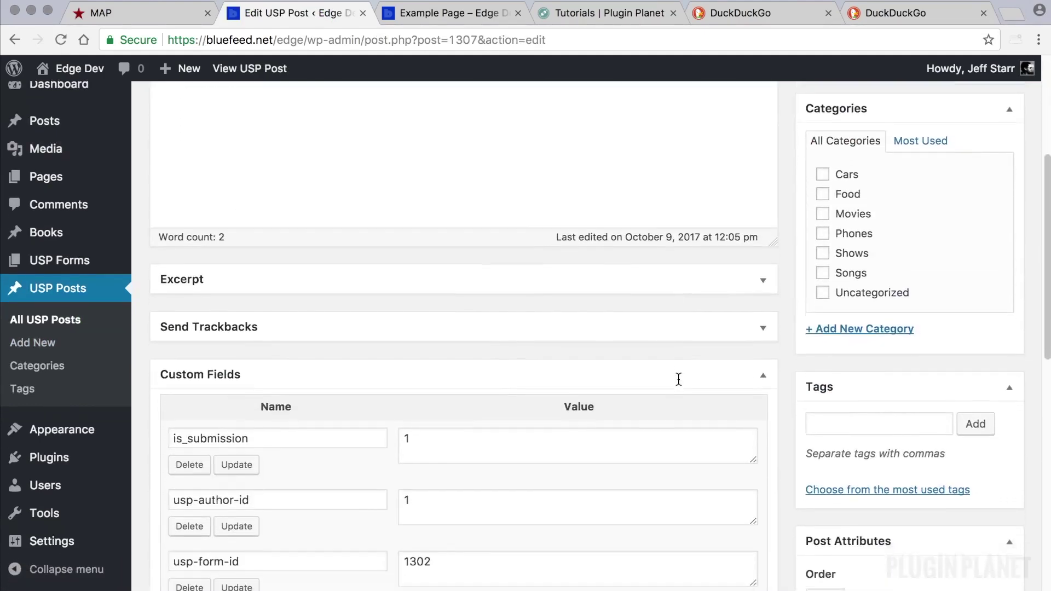
scroll(678, 379, "up", 6)
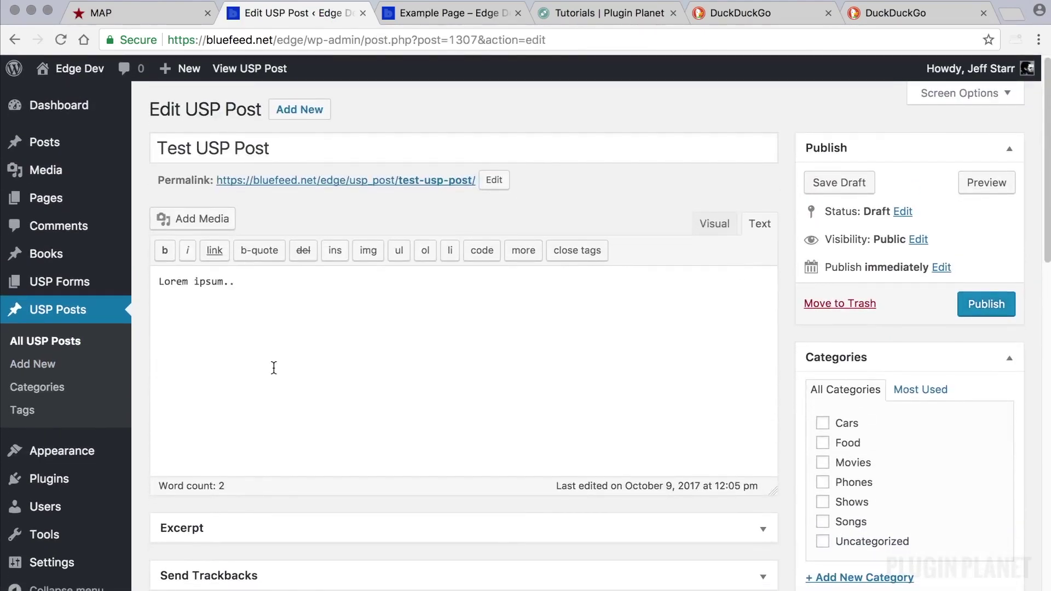
scroll(274, 367, "down", 3)
mouse_move(52, 540)
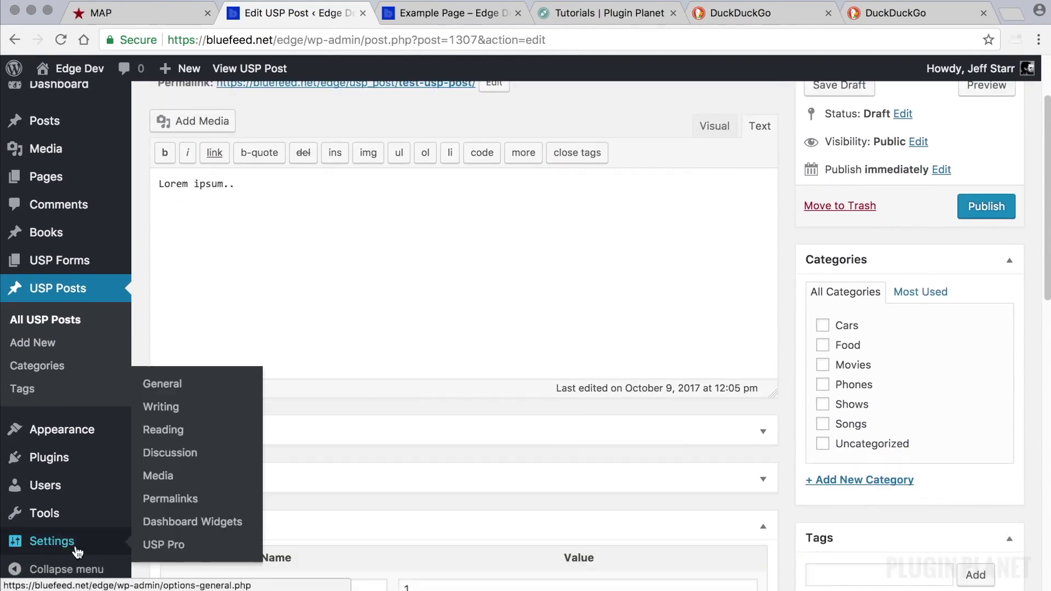
left_click(164, 552)
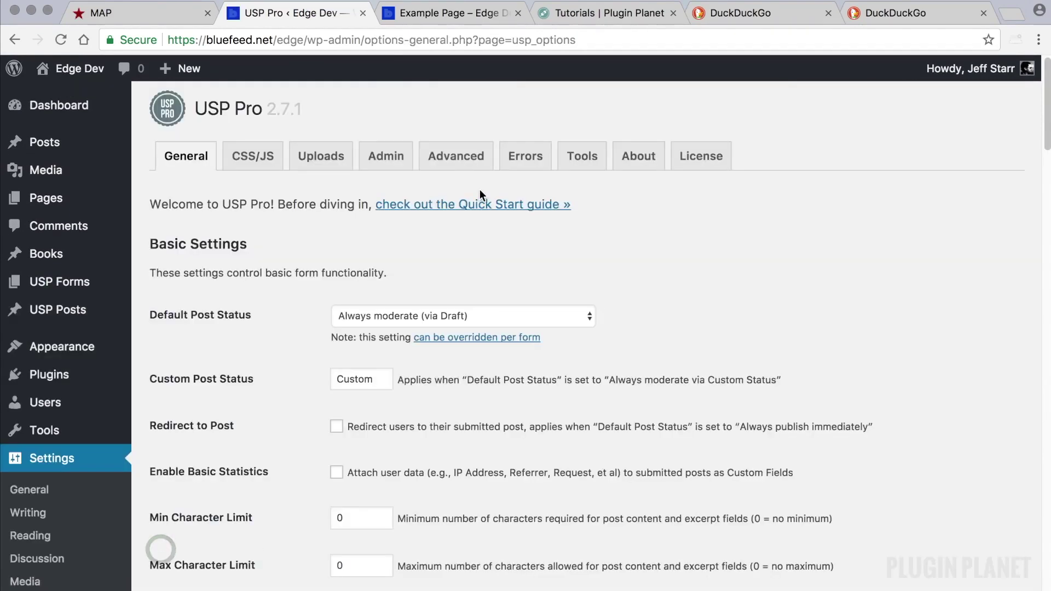
On the Advanced tab, send submissions to an Existing Post Type.
left_click(457, 167)
scroll(461, 217, "down", 3)
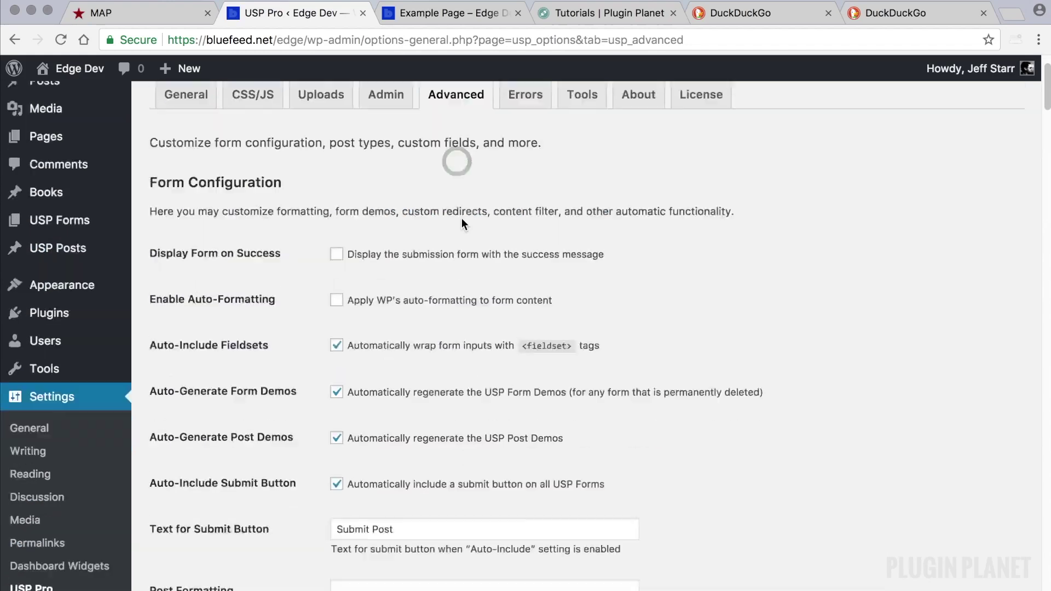
scroll(461, 217, "down", 15)
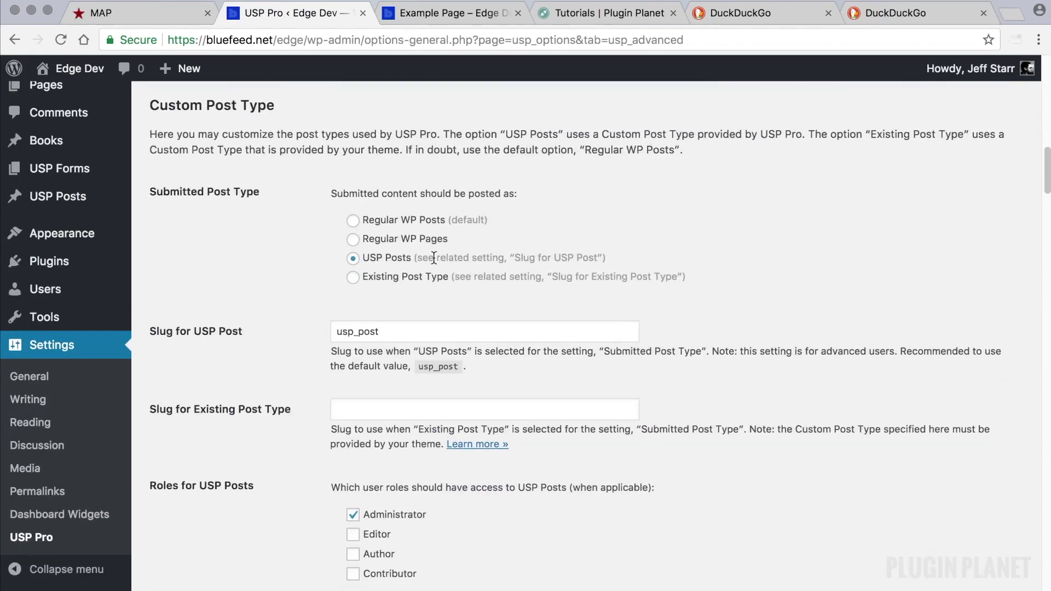
left_click(353, 220)
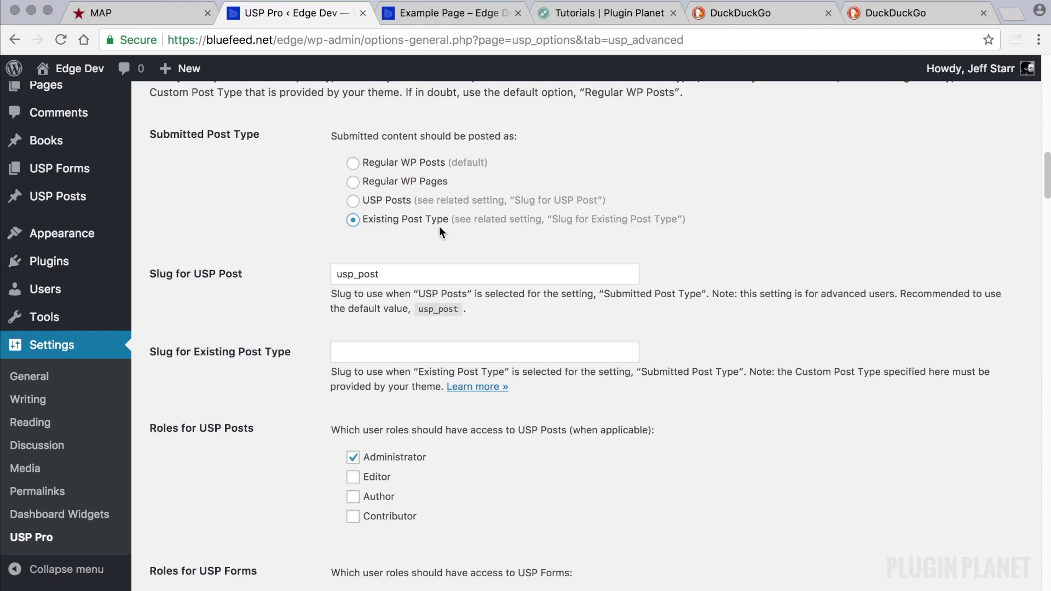
left_click(353, 221)
left_click(413, 356)
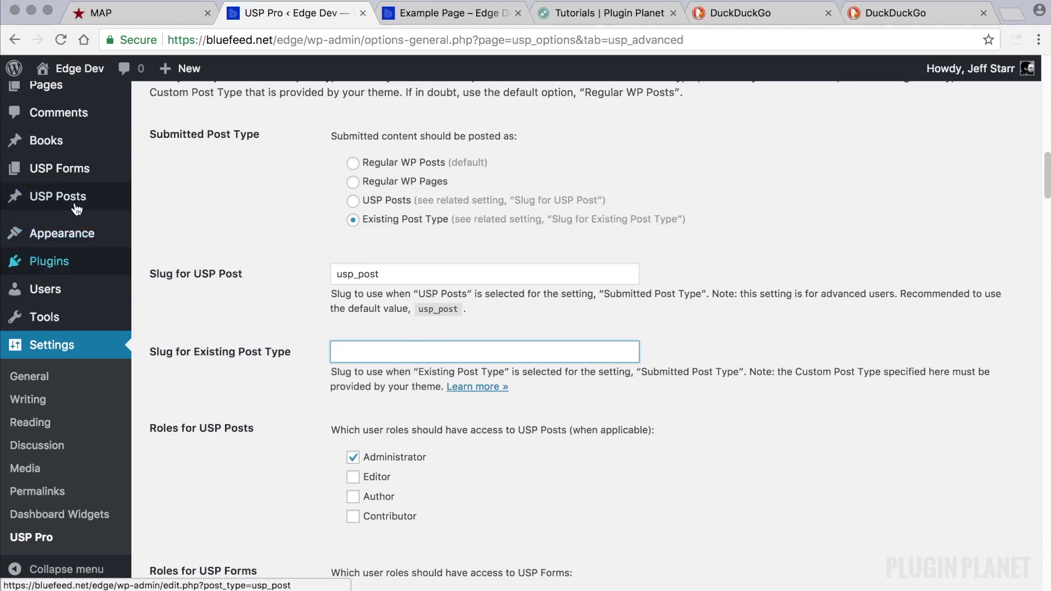
Look up the Books post type slug in a new Books list tab.
right_click(94, 141)
left_click(100, 147)
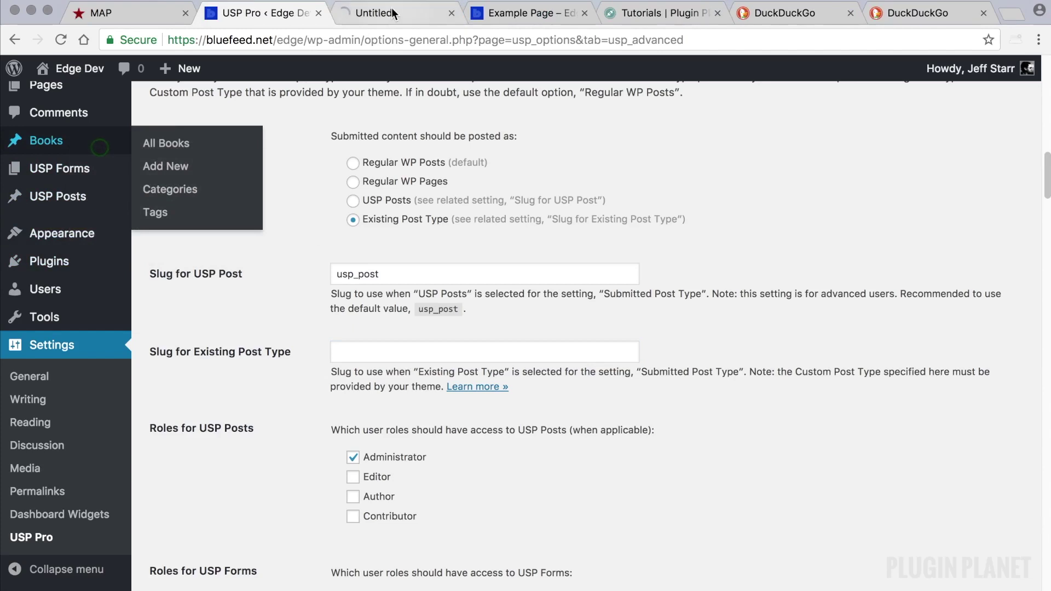
left_click(416, 13)
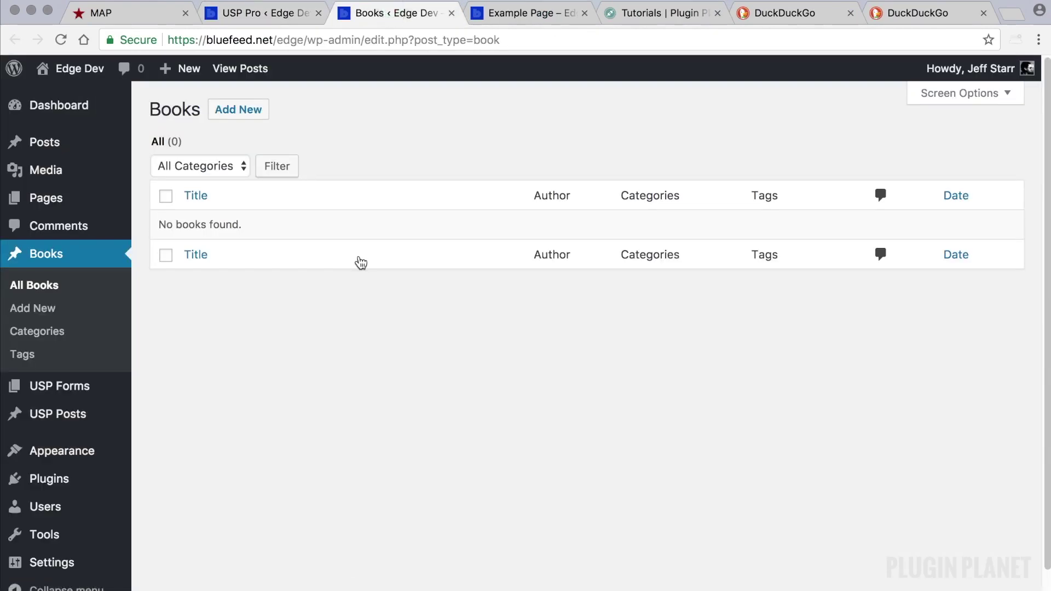
left_click(287, 10)
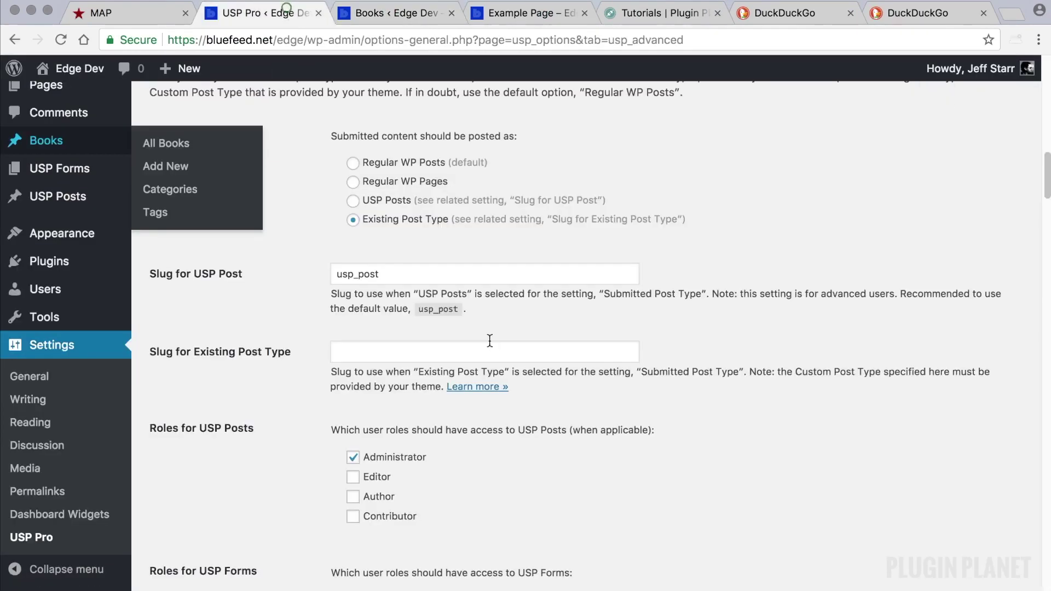
Enter 'book' as the existing post type slug and save the settings.
left_click(365, 351)
type("book")
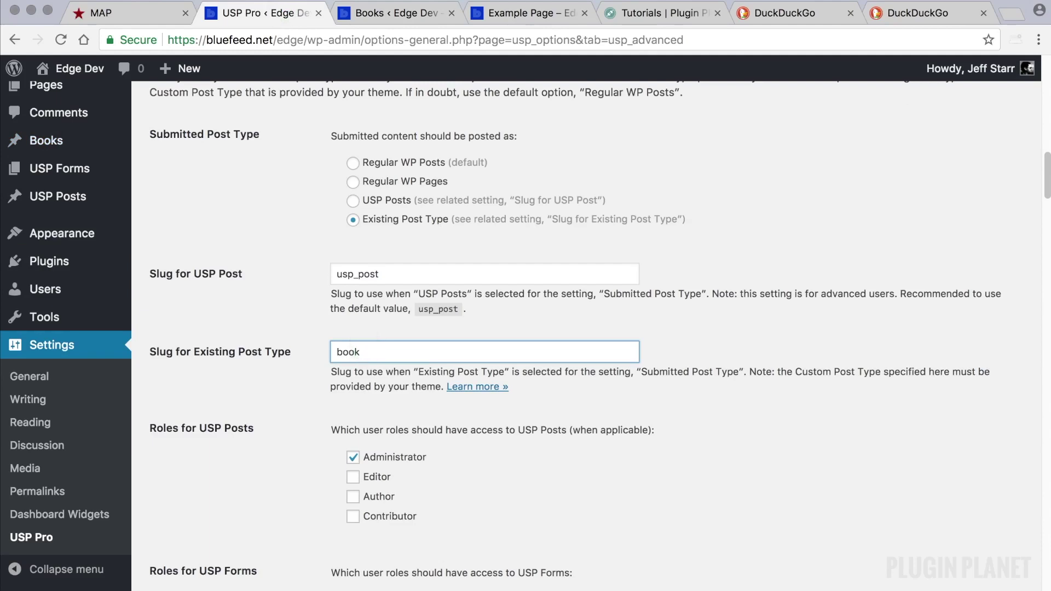
scroll(340, 363, "down", 20)
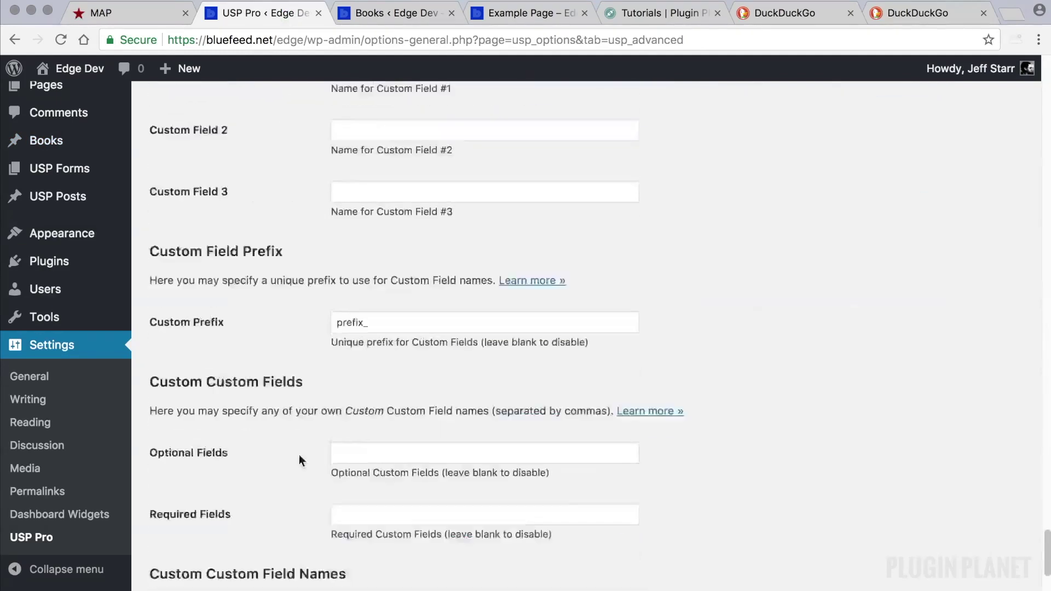
left_click(211, 537)
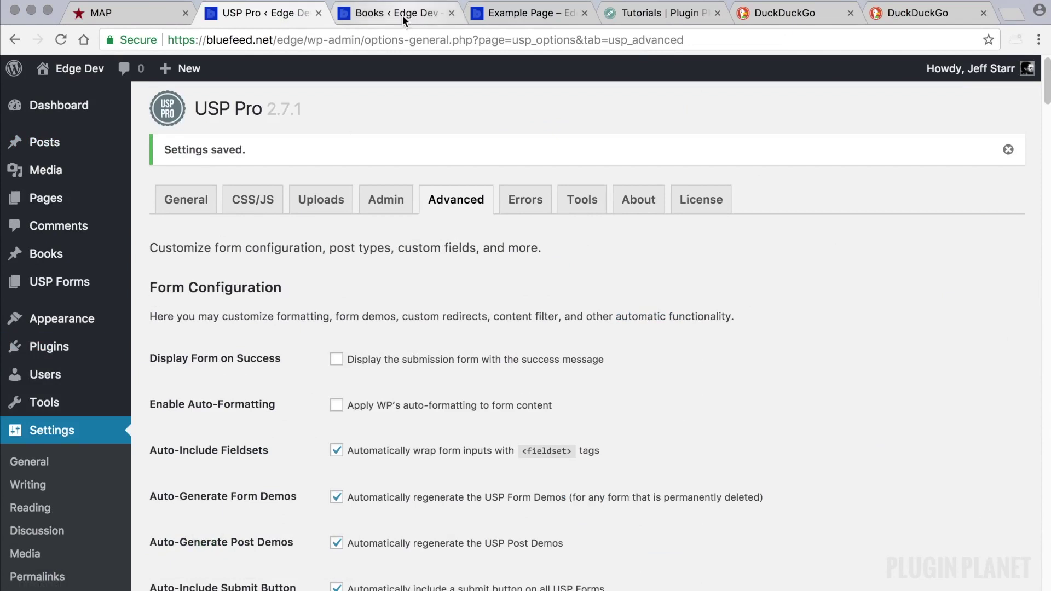
Close the Books tab and reload the Example Page without the success query.
left_click(451, 15)
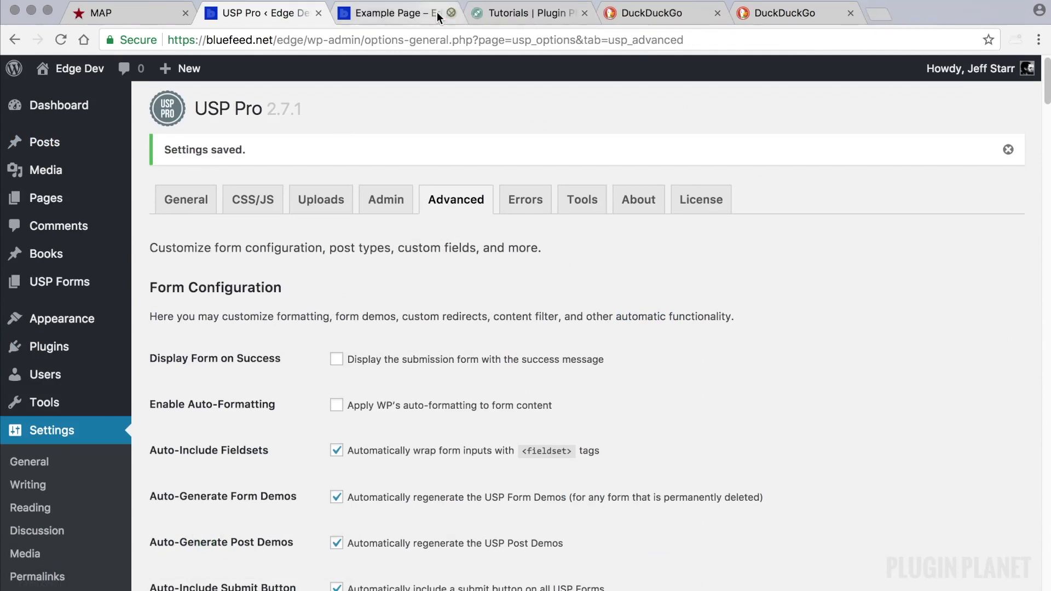
left_click(443, 13)
left_click_drag(389, 39, 928, 82)
key("BackSpace")
key("Return")
scroll(579, 350, "down", 3)
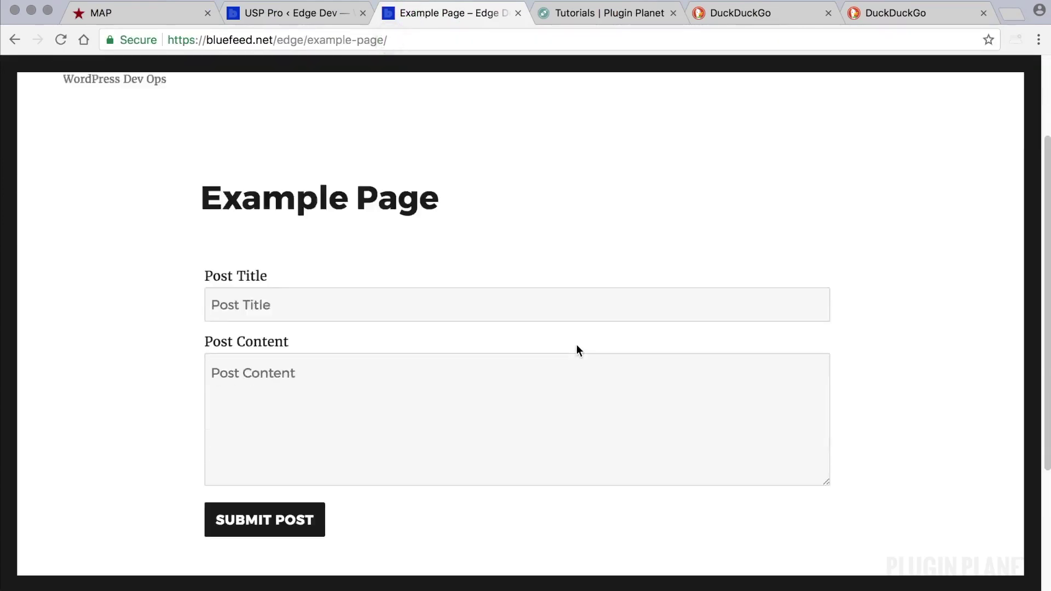
Submit 'Test Book Post' with Lorem ipsum content through the Example Page form.
left_click(338, 270)
type("Test Book")
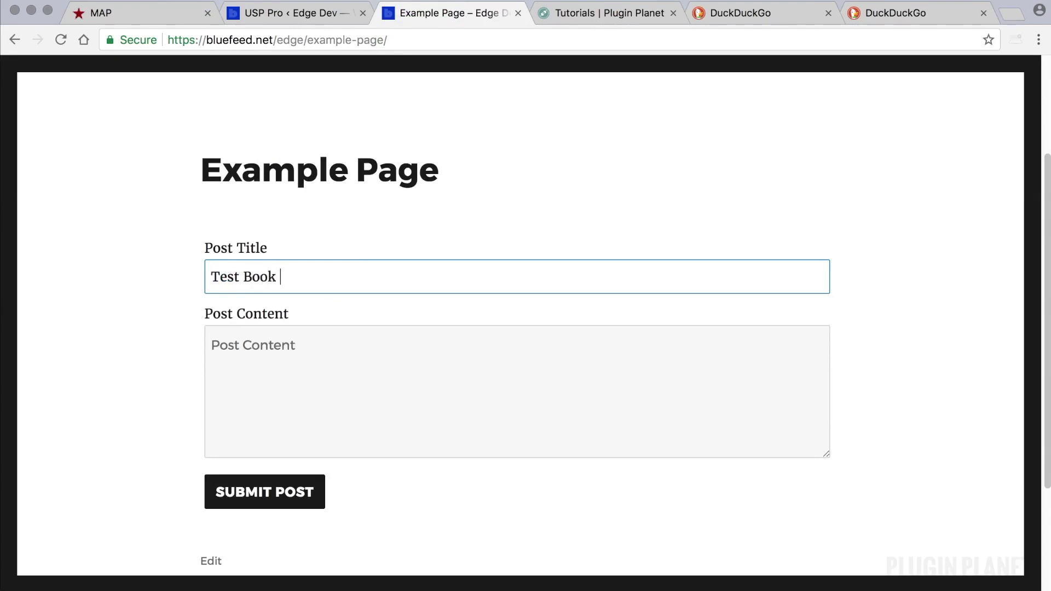
type(" Post")
left_click(343, 343)
type("Lorem u")
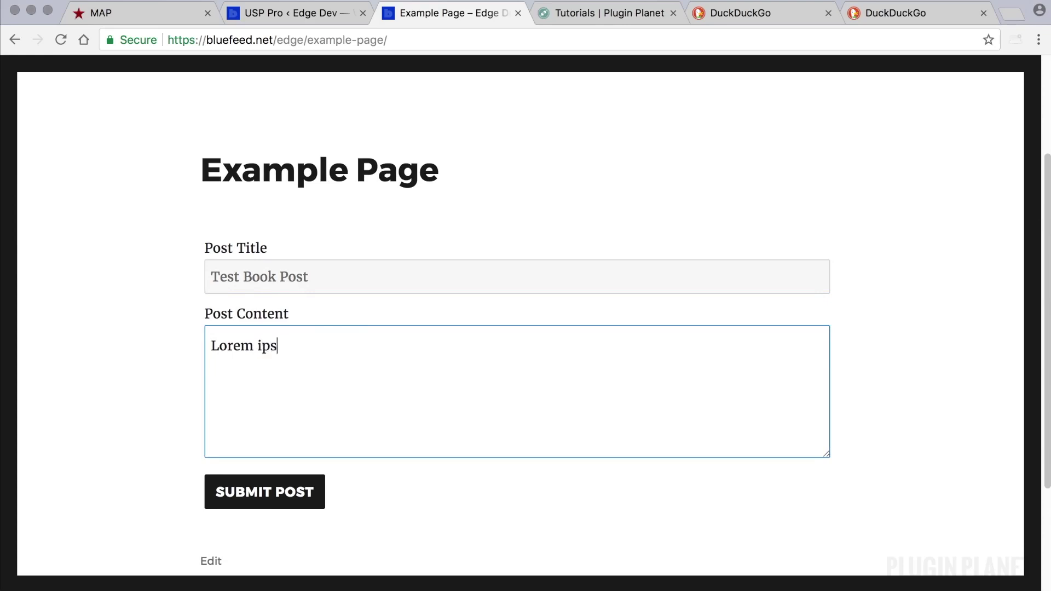
left_click(272, 495)
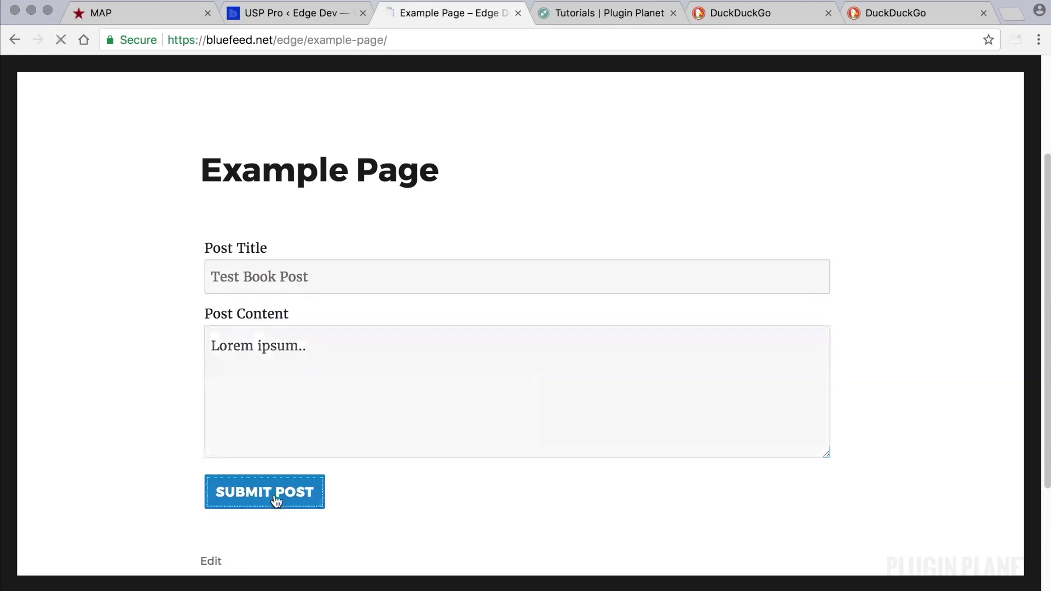
left_click(288, 15)
scroll(386, 362, "down", 3)
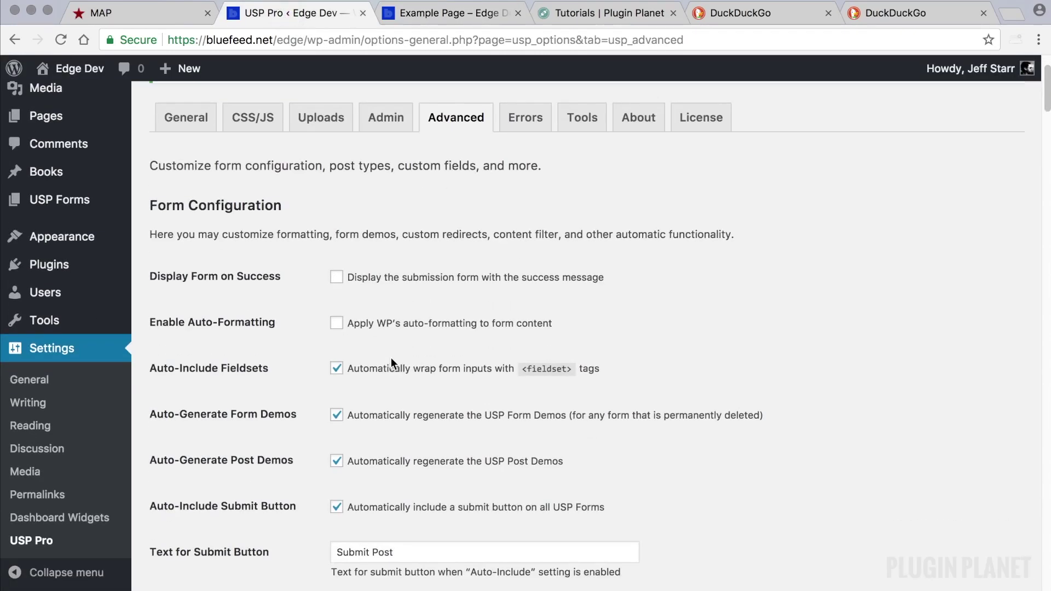
Check Test Book Post in the Books list, then reopen USP Pro's Advanced Custom Post Type settings.
left_click(67, 172)
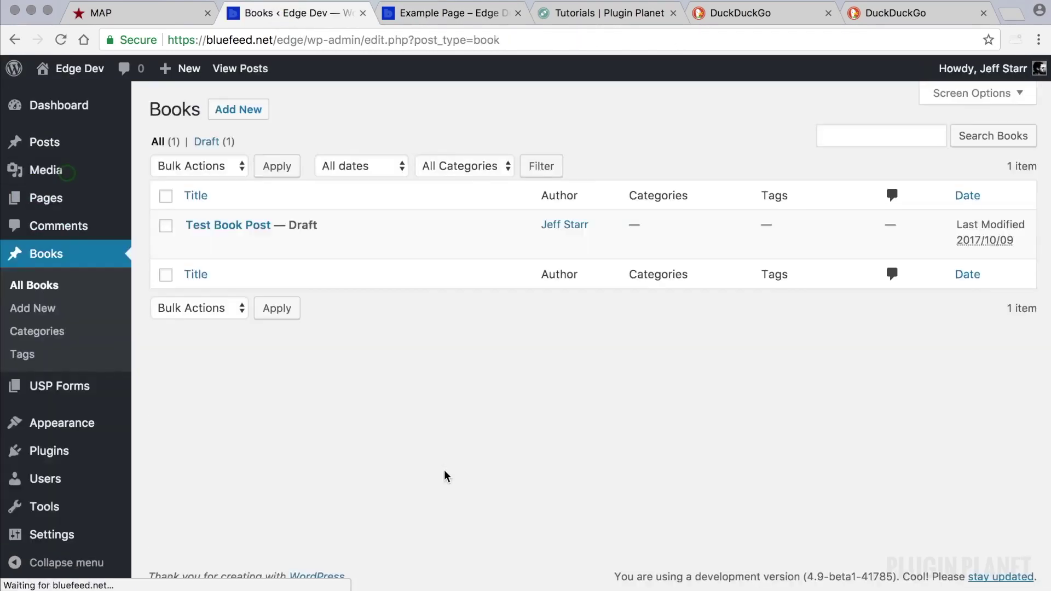
left_click(249, 224)
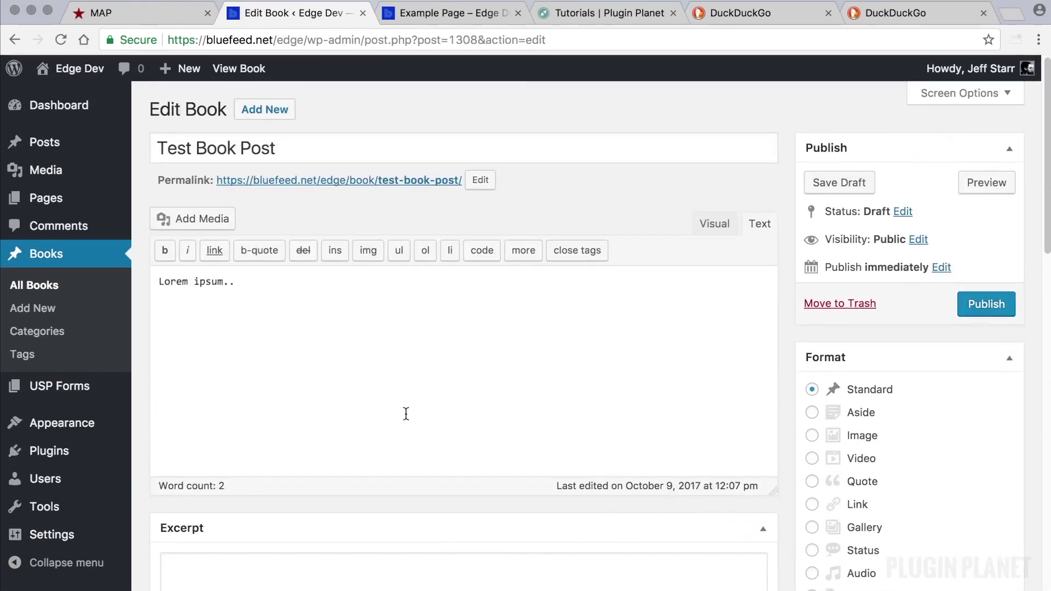
left_click(85, 537)
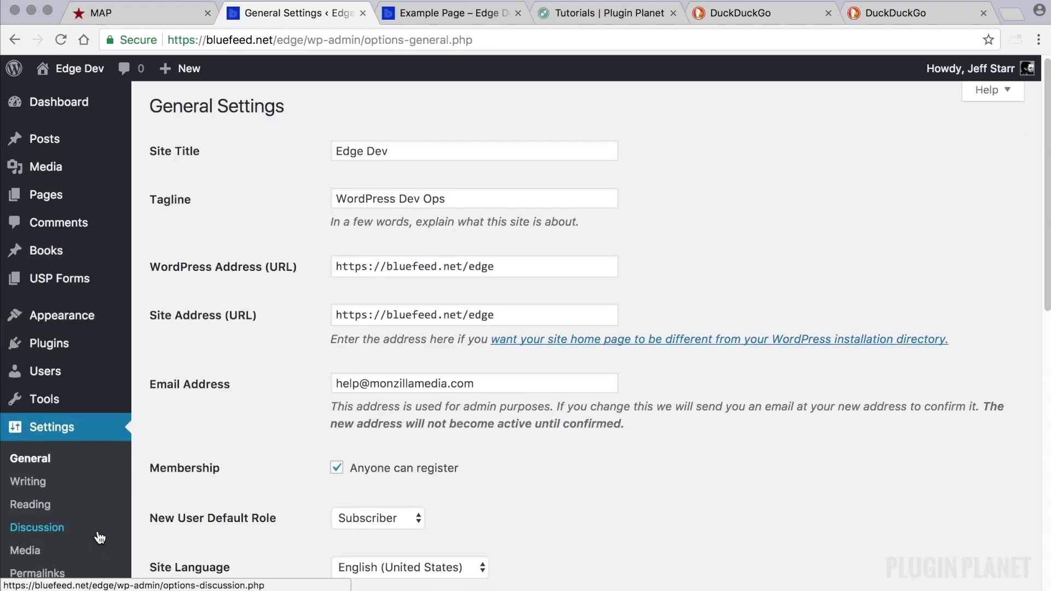
scroll(88, 538, "down", 5)
left_click(87, 537)
left_click(459, 158)
scroll(593, 427, "down", 10)
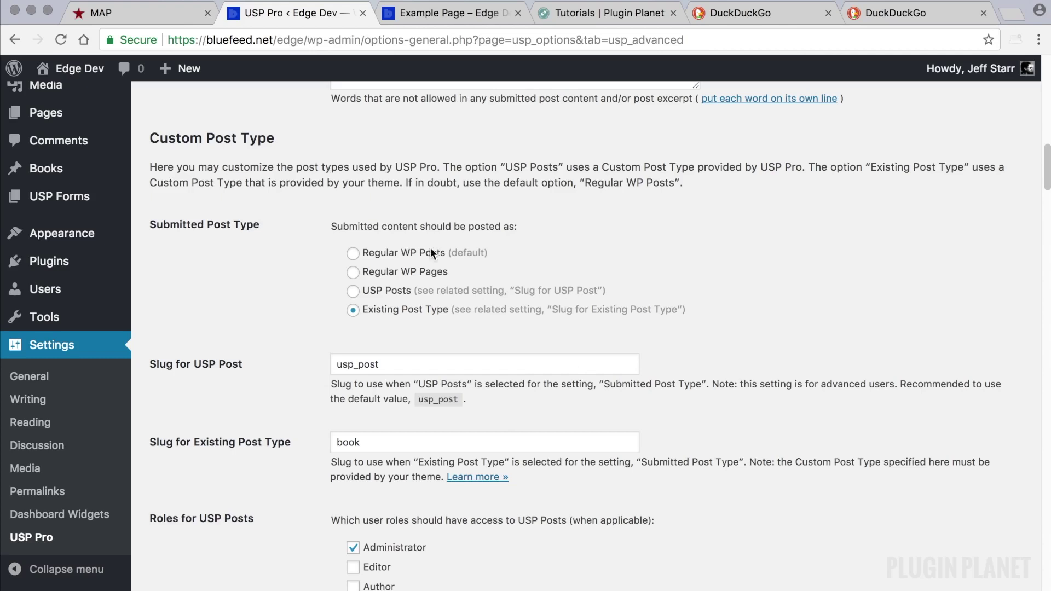
Search the Plugin Planet tutorials for 'custom post type' and open USP Pro – Unlimited Custom Post Types.
left_click(608, 11)
scroll(657, 299, "down", 5)
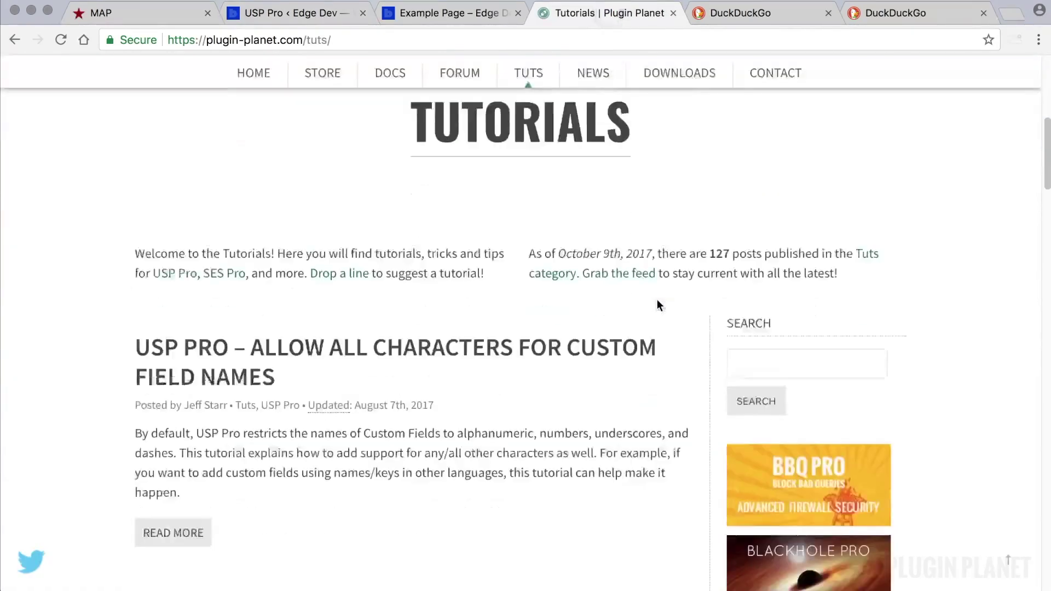
left_click(756, 347)
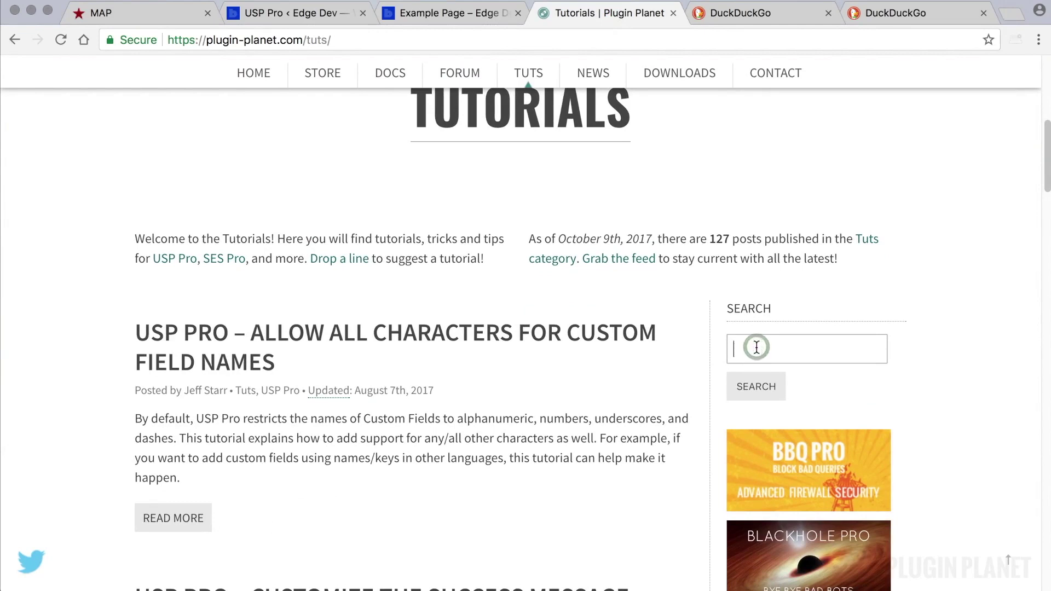
type("custom post")
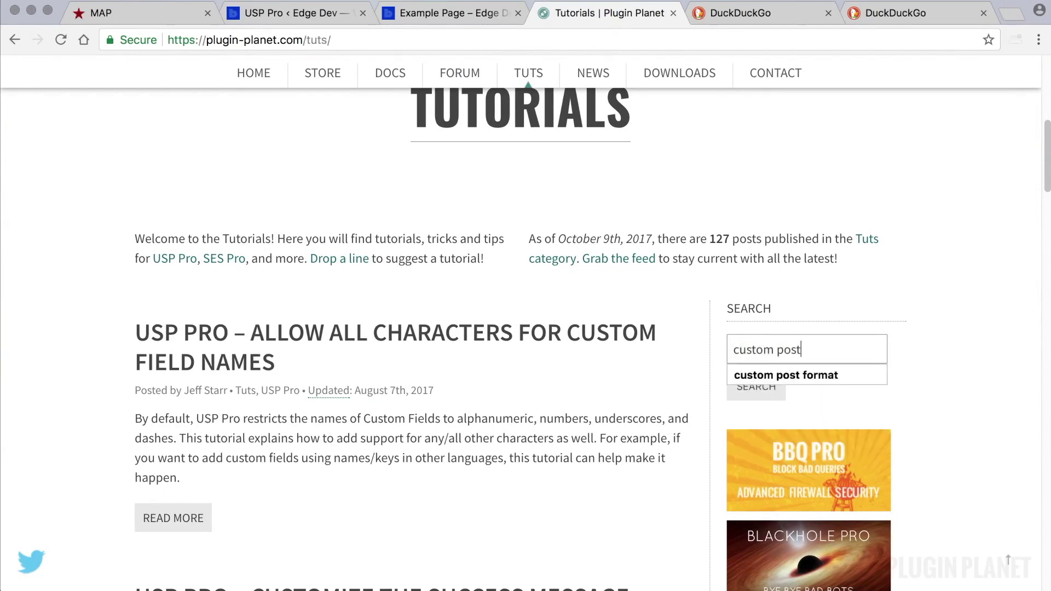
type(" type")
key("Return")
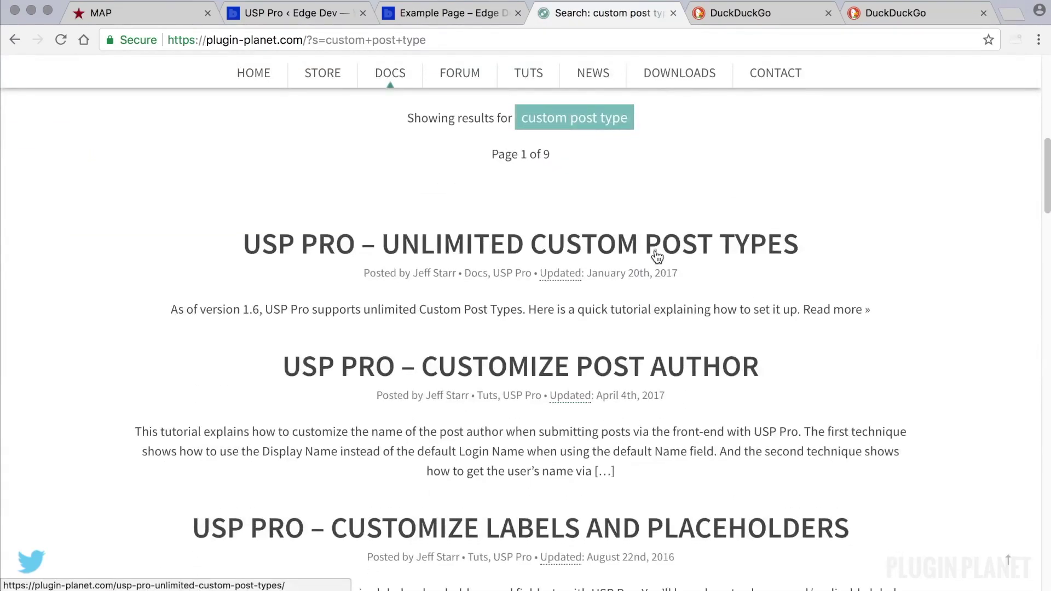
left_click(657, 256)
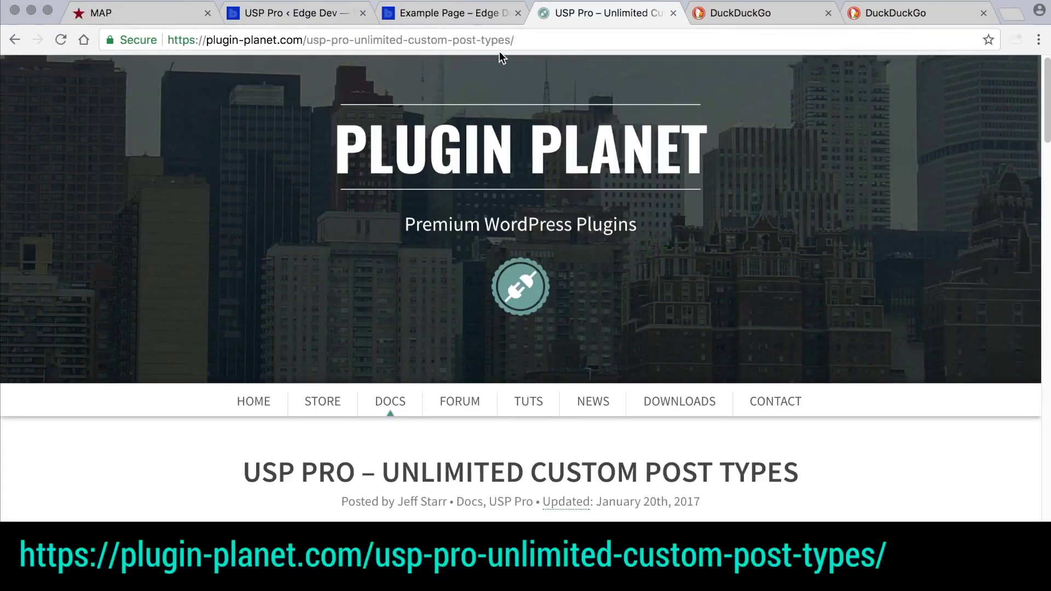
Scroll to Step 2 and select the hidden usp-custom-type input line to copy.
left_click(501, 40)
scroll(715, 239, "down", 7)
left_click(714, 219)
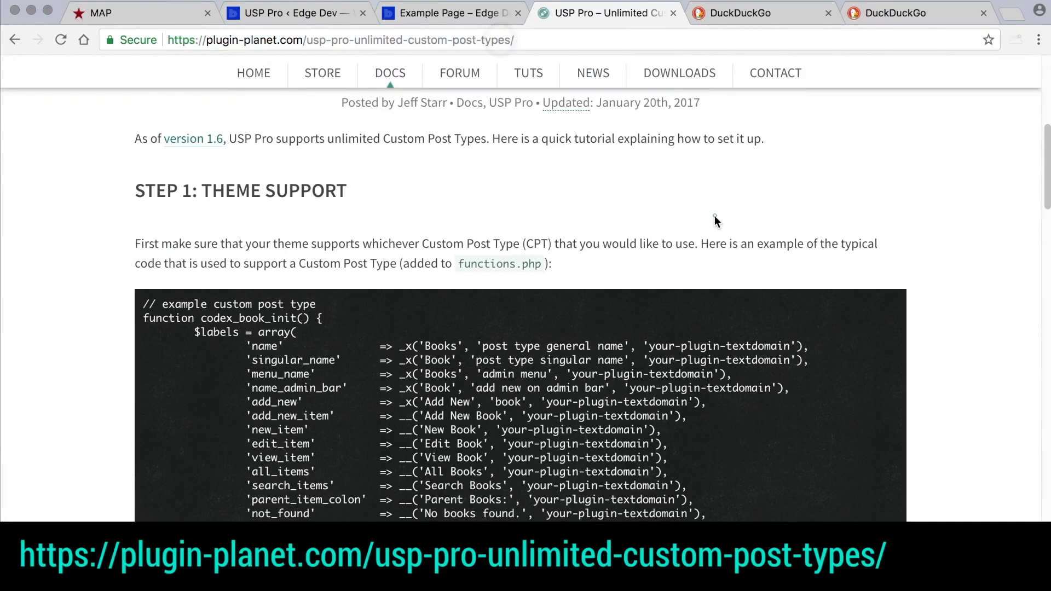
scroll(715, 216, "down", 2)
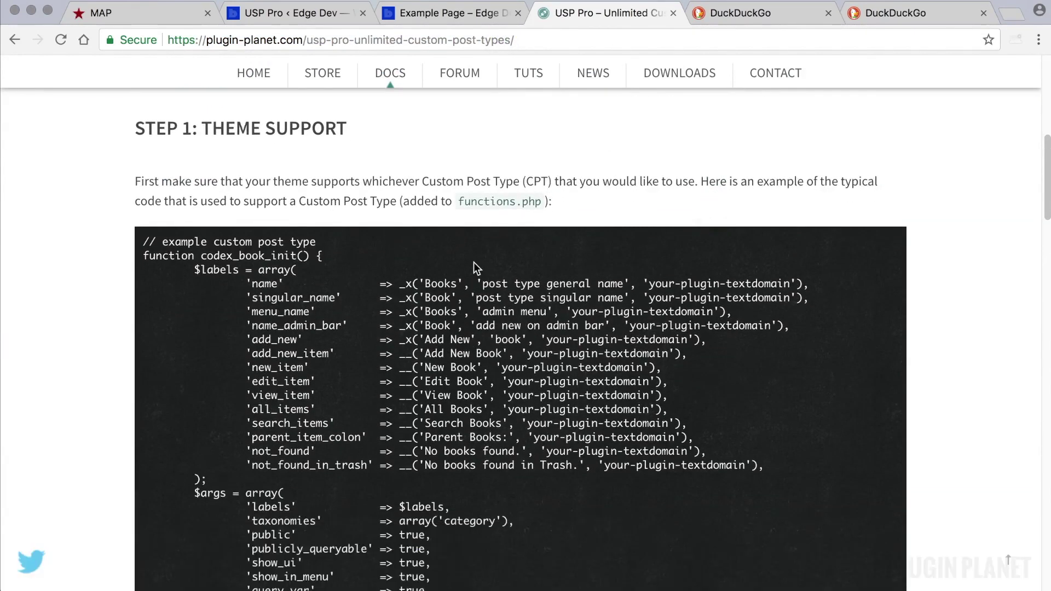
scroll(430, 298, "down", 4)
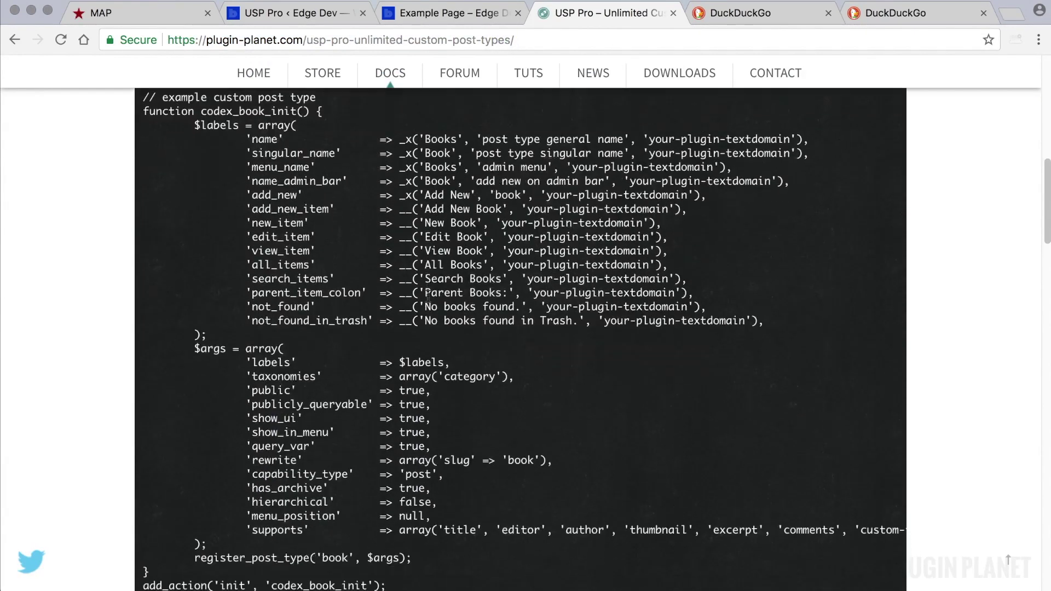
scroll(428, 296, "down", 3)
scroll(428, 296, "up", 5)
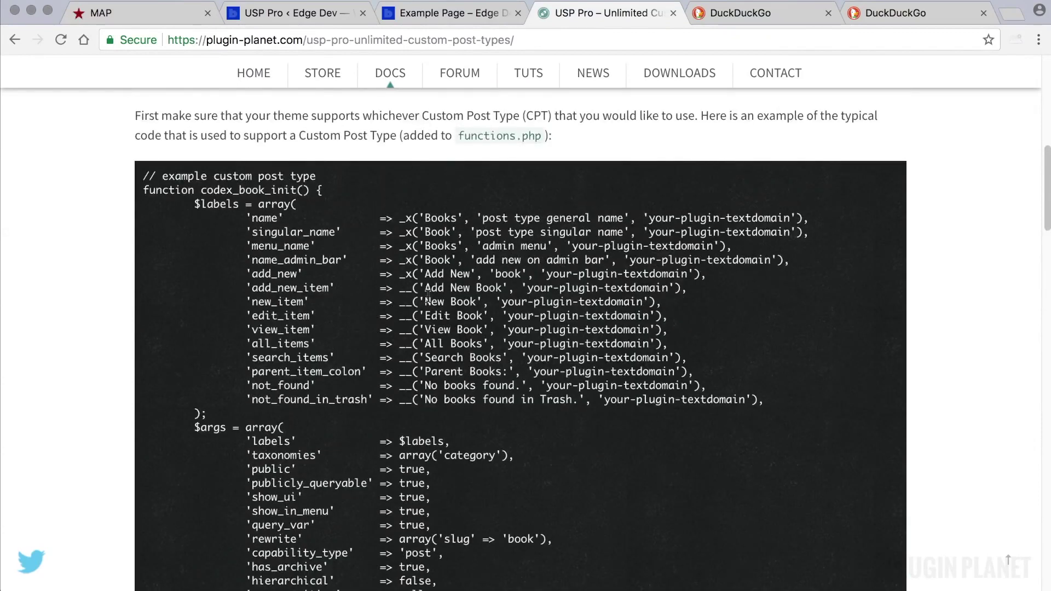
scroll(428, 295, "down", 4)
scroll(428, 296, "up", 6)
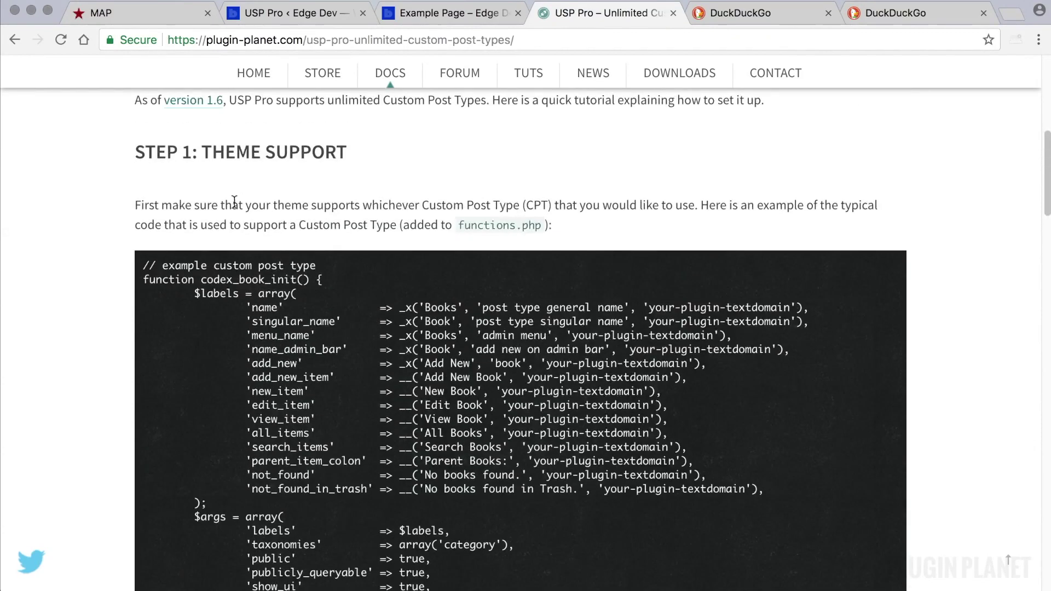
scroll(234, 201, "down", 11)
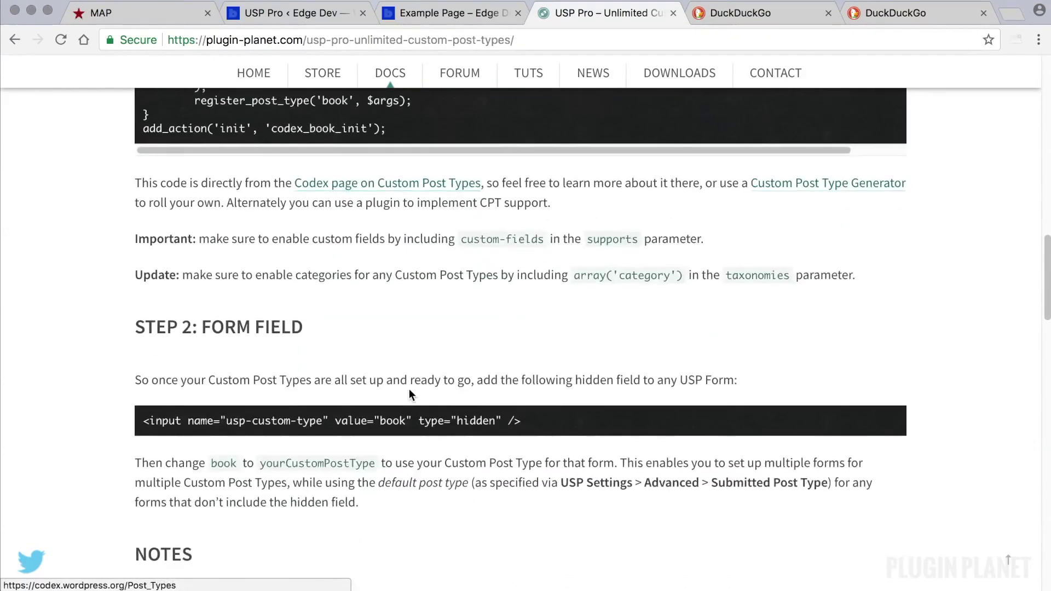
scroll(411, 393, "down", 2)
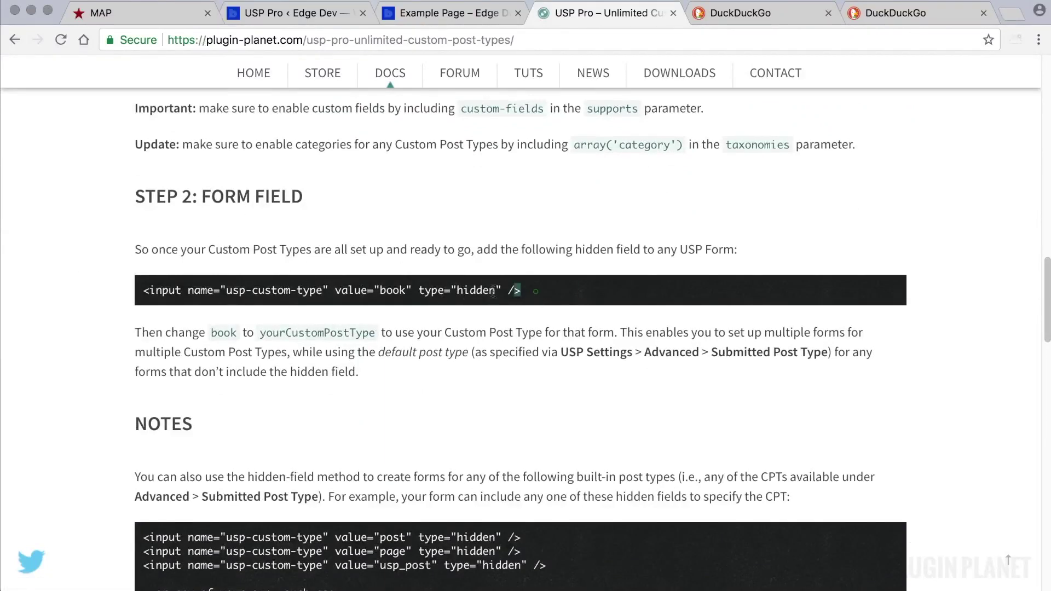
left_click_drag(493, 292, 195, 282)
key("super+c")
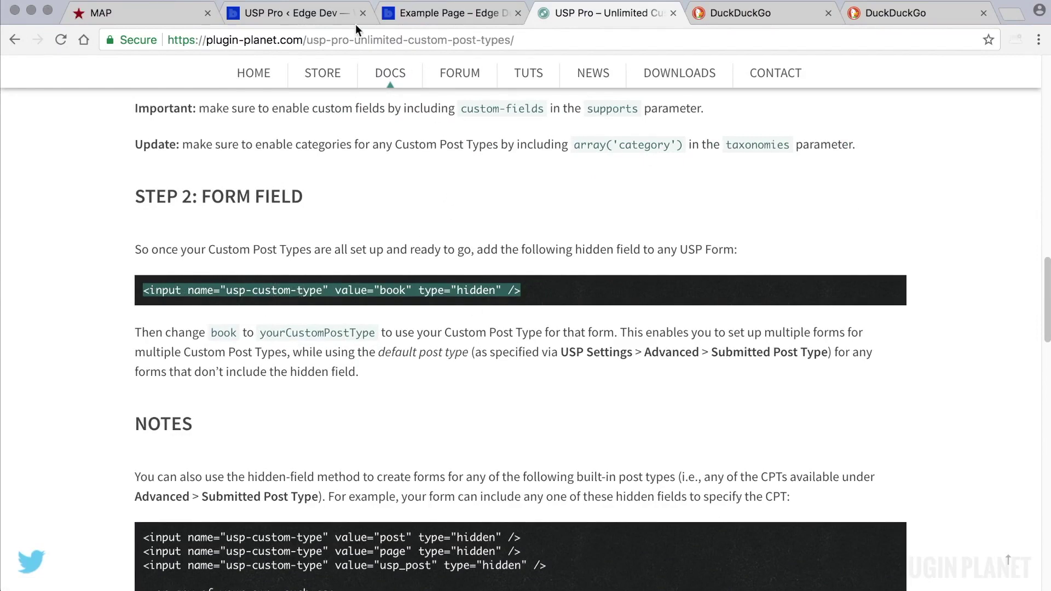
left_click(313, 16)
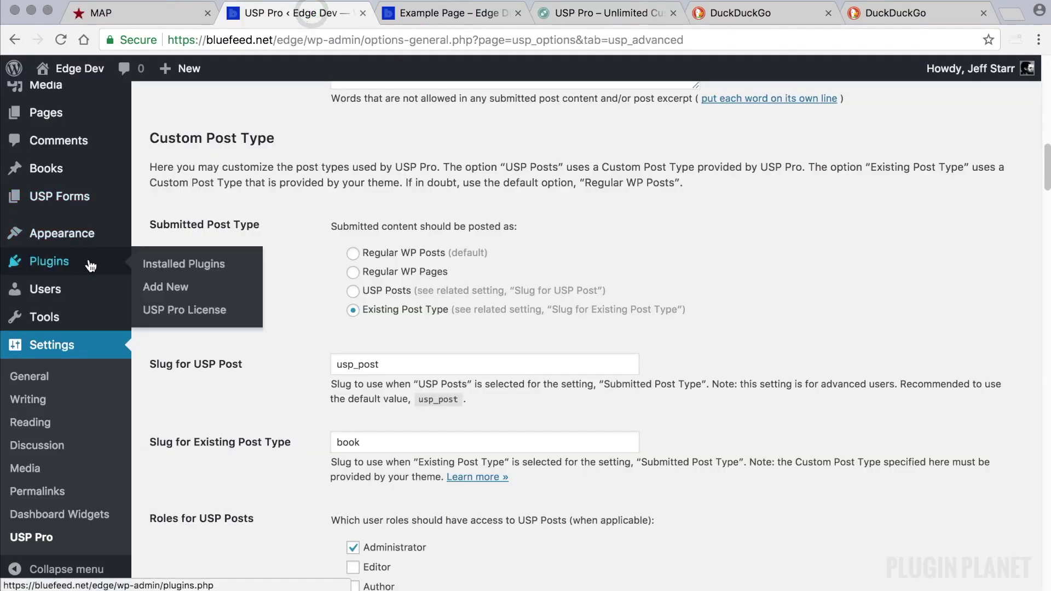
Paste the copied hidden usp-custom-type line into the Demo Form body.
mouse_move(86, 273)
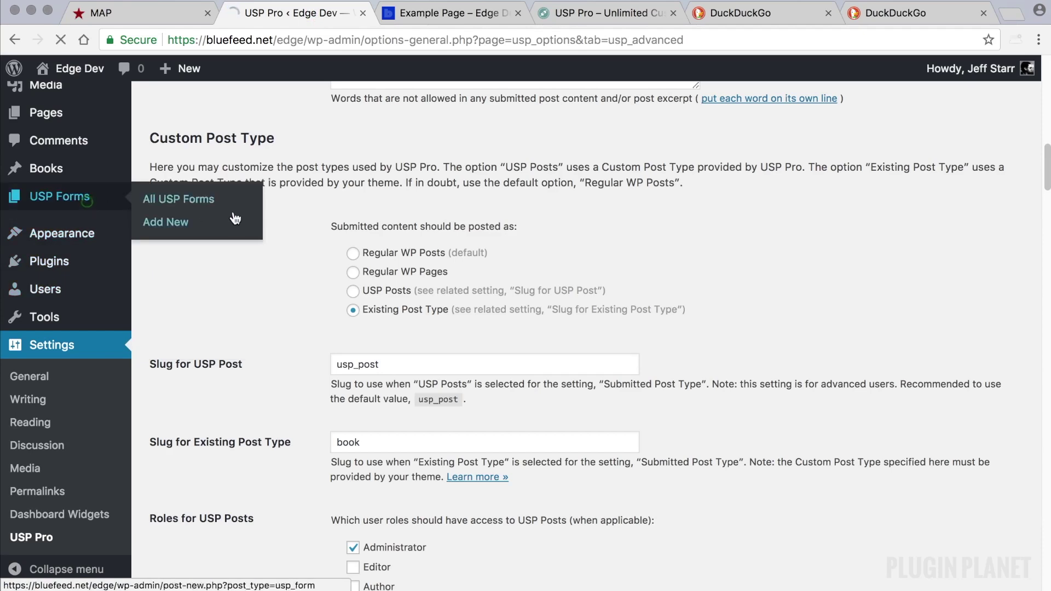
left_click(175, 203)
left_click(239, 229)
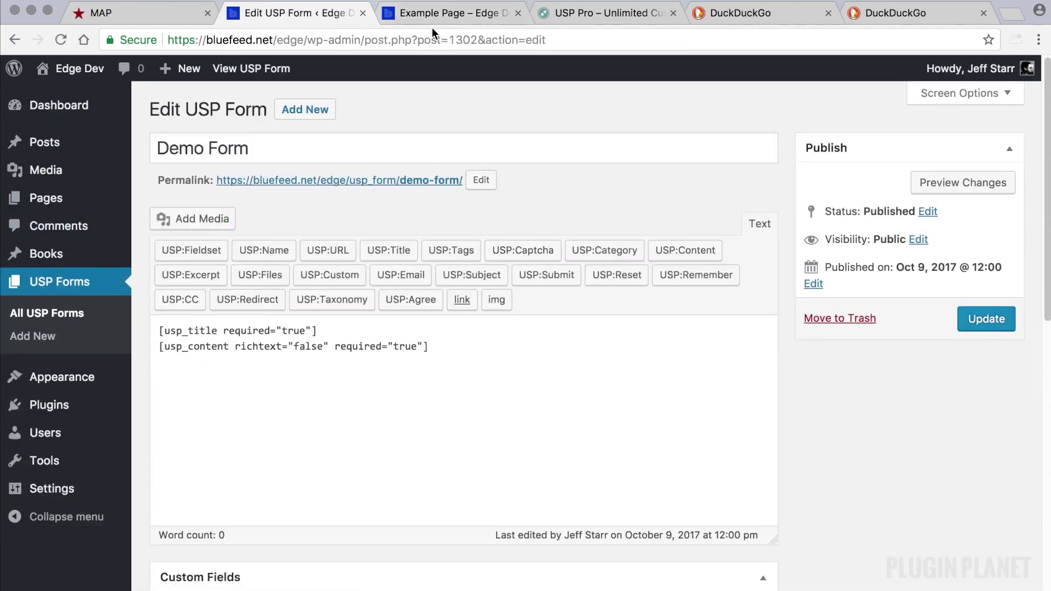
left_click(431, 407)
key("super+v")
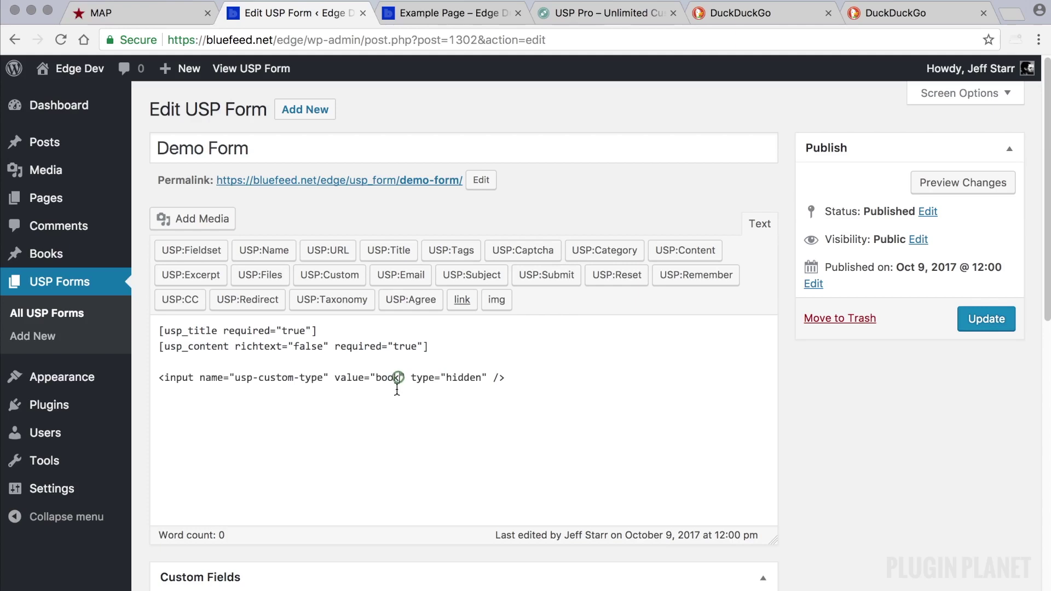
Change the hidden field's value from 'book' to 'page'.
mouse_move(77, 259)
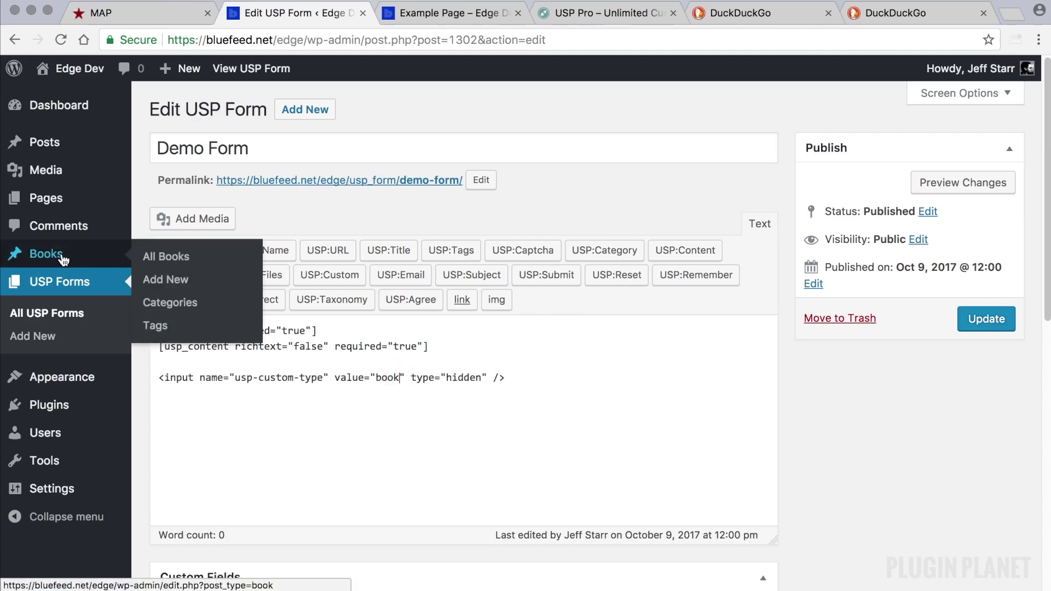
left_click(436, 383)
left_click(397, 377)
key("BackSpace")
key("BackSpace")
key("BackSpace")
key("BackSpace")
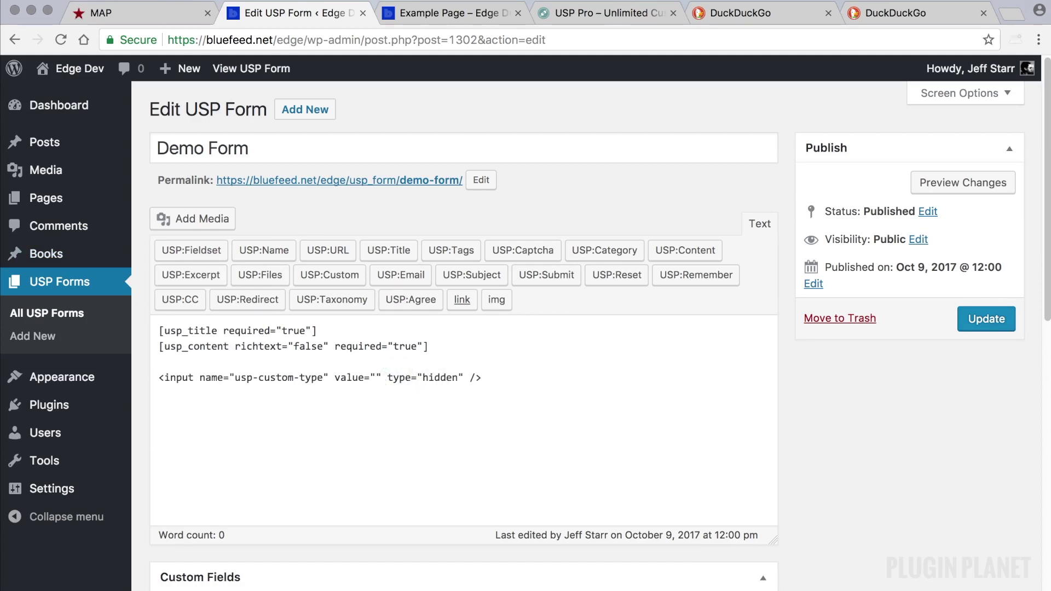
type("page")
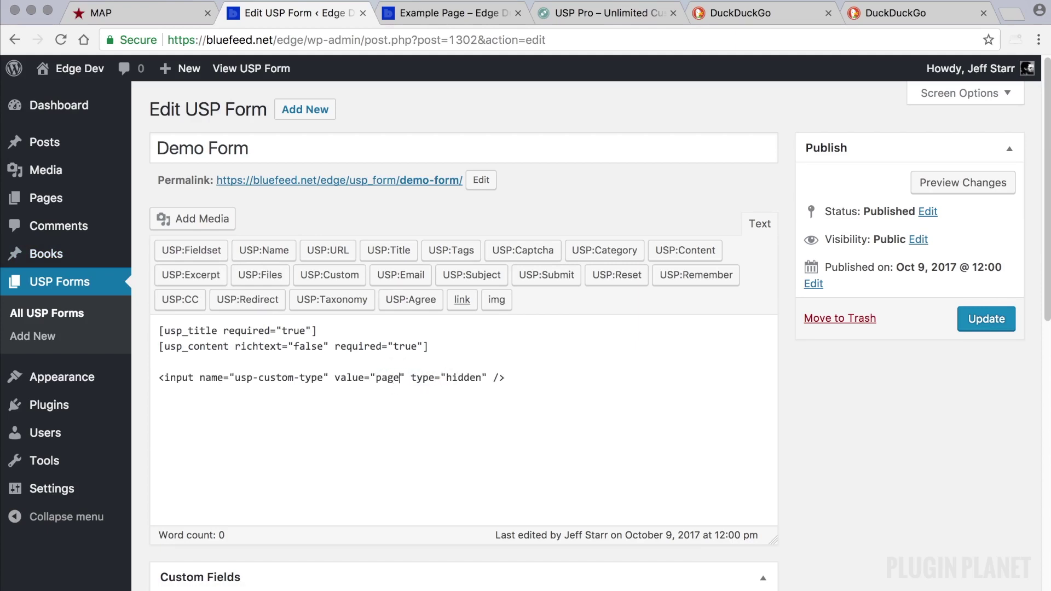
Review the usp-custom-type line and update the Demo Form.
scroll(403, 391, "down", 1)
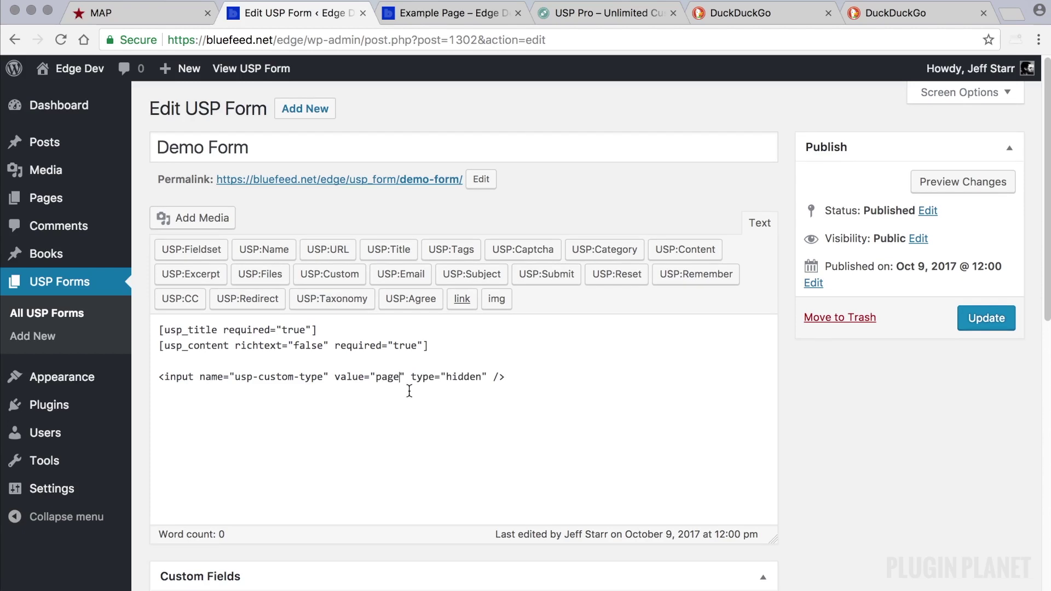
left_click_drag(302, 377, 235, 378)
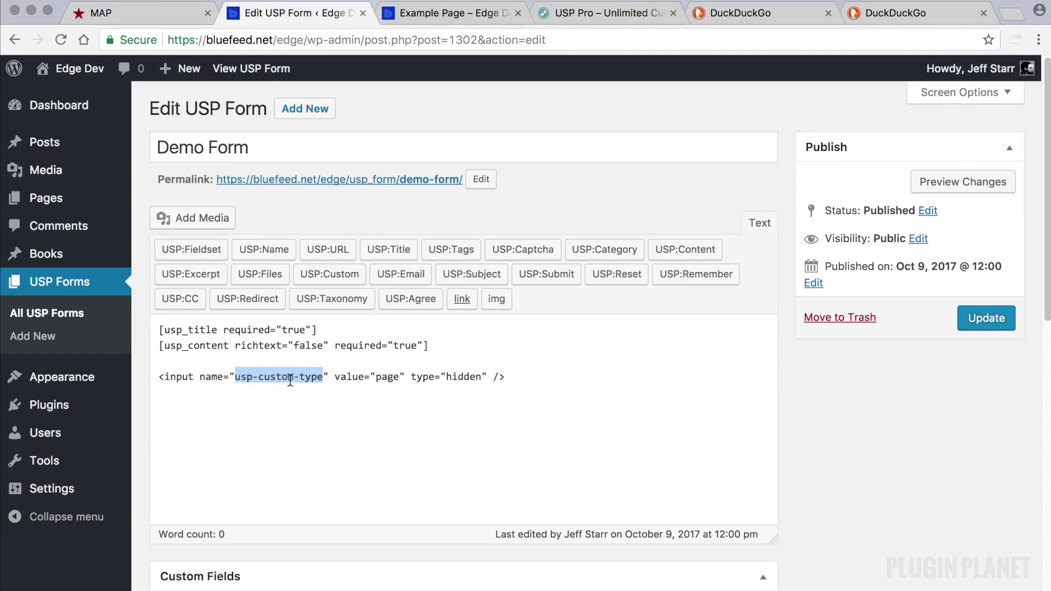
left_click(398, 376)
left_click(420, 385)
left_click(372, 364)
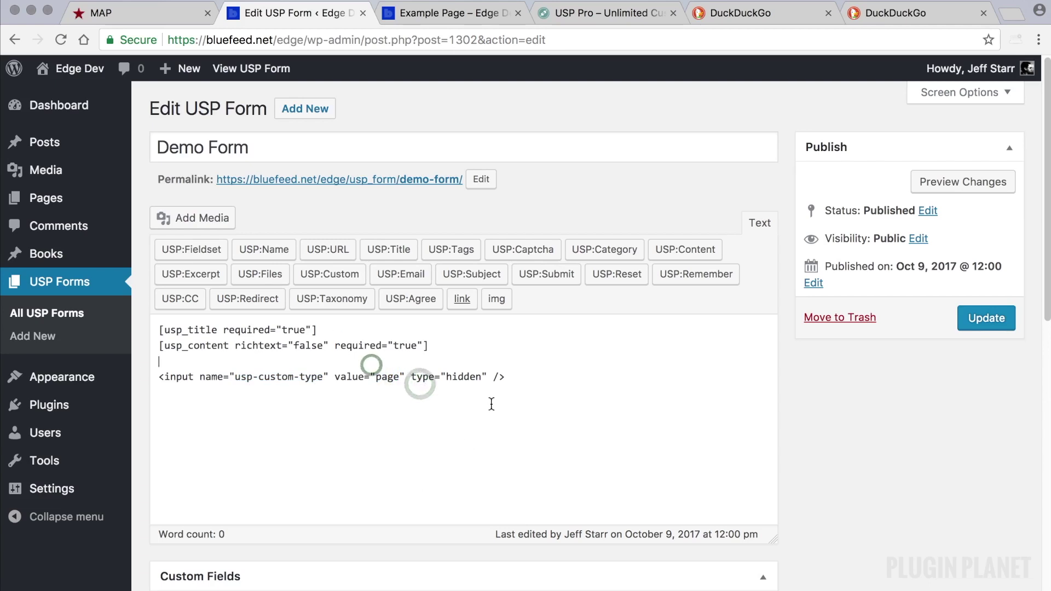
triple_click(515, 379)
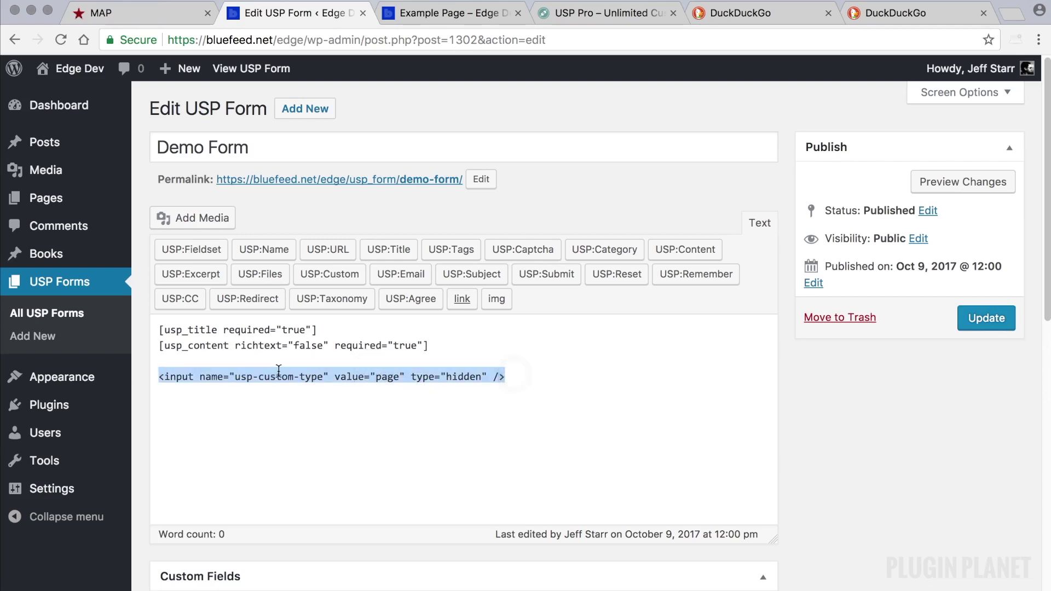
left_click(417, 375)
double_click(387, 377)
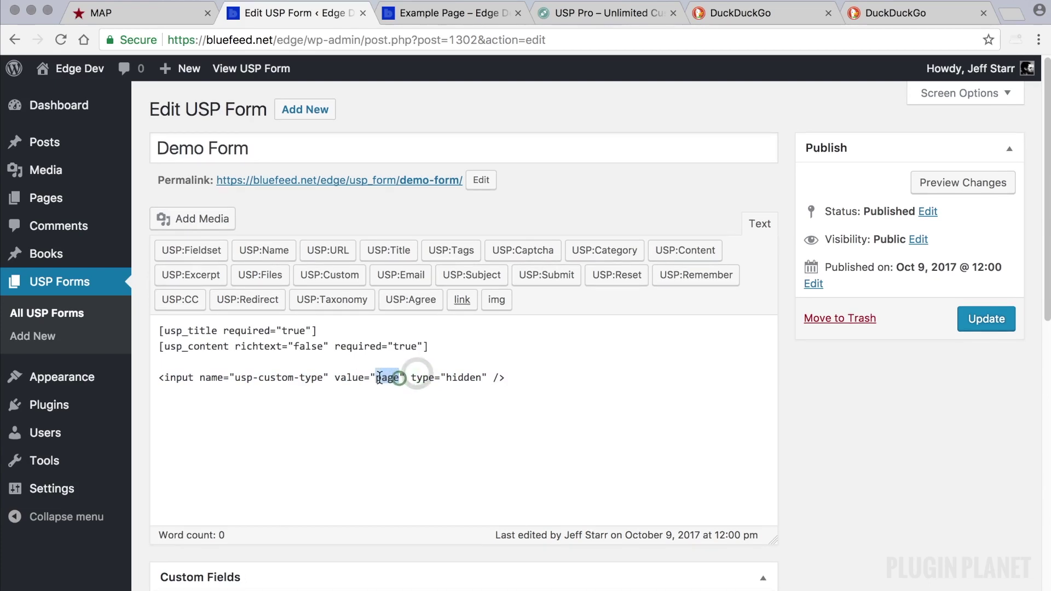
left_click(421, 393)
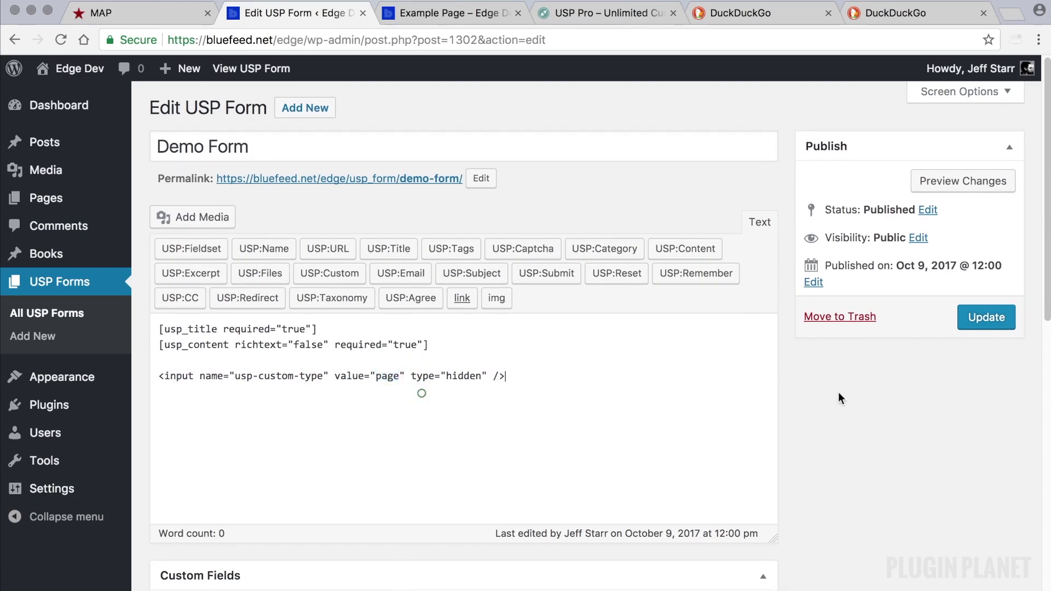
left_click(993, 322)
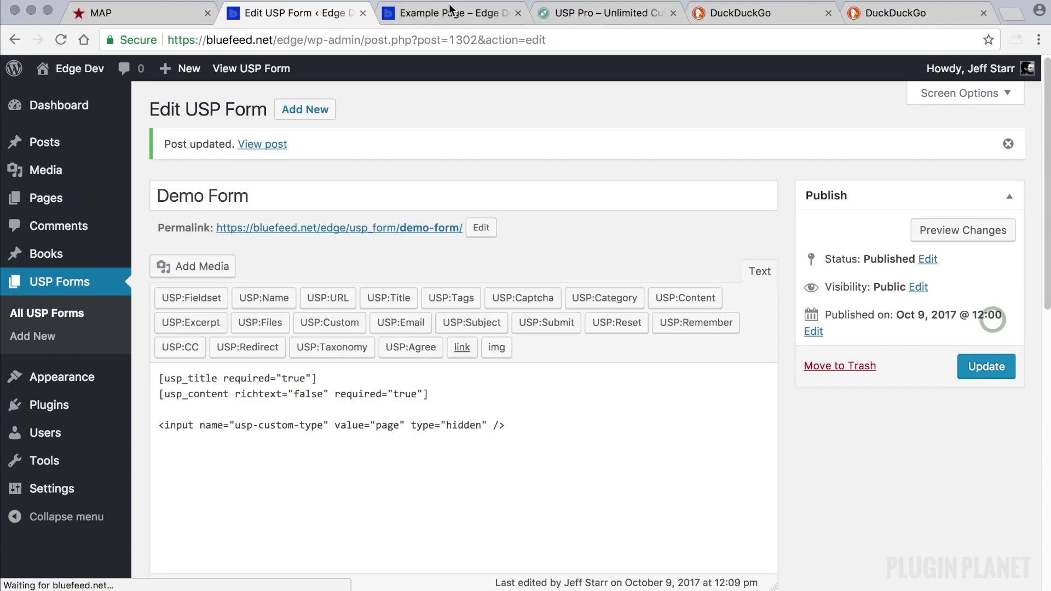
left_click(437, 15)
Submit 'Test Page' with Lorem ipsum content via the Example Page form, then view the Pages list.
left_click_drag(391, 40, 720, 110)
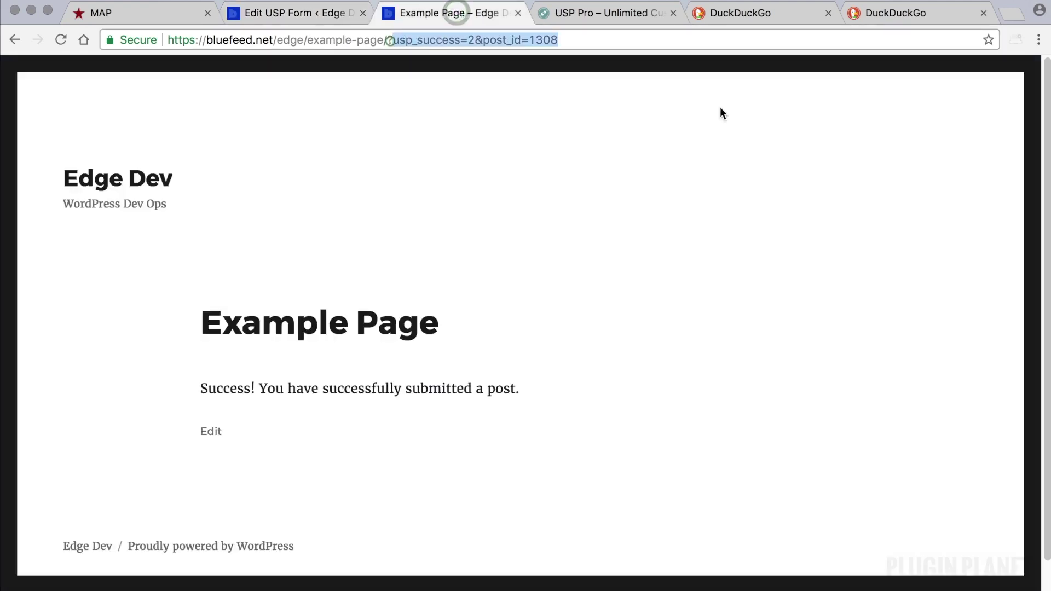
key("BackSpace")
key("BackSpace")
key("Return")
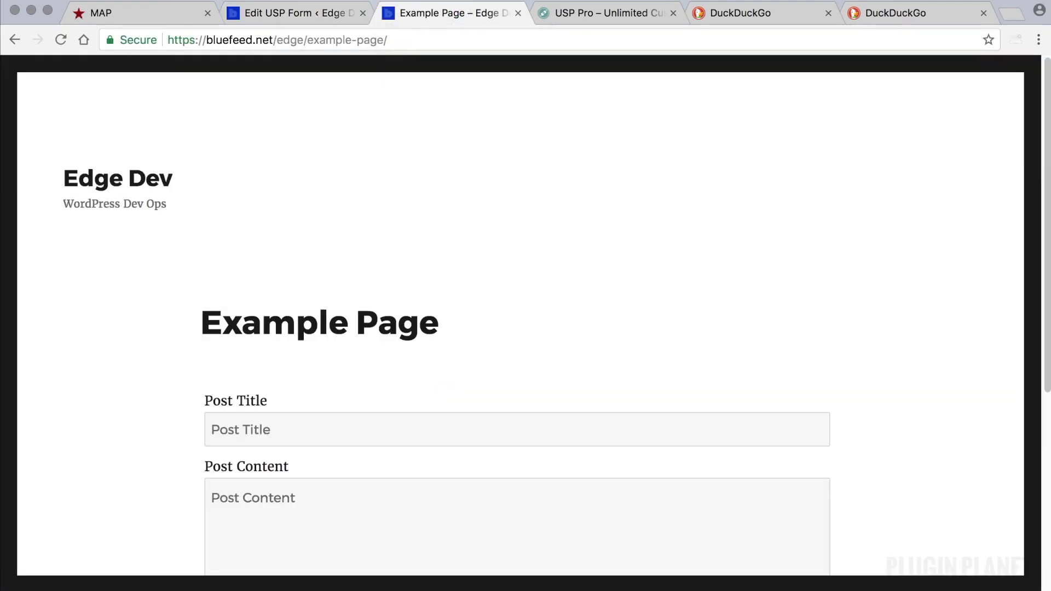
scroll(353, 383, "down", 3)
left_click(328, 313)
type("Test Page 2")
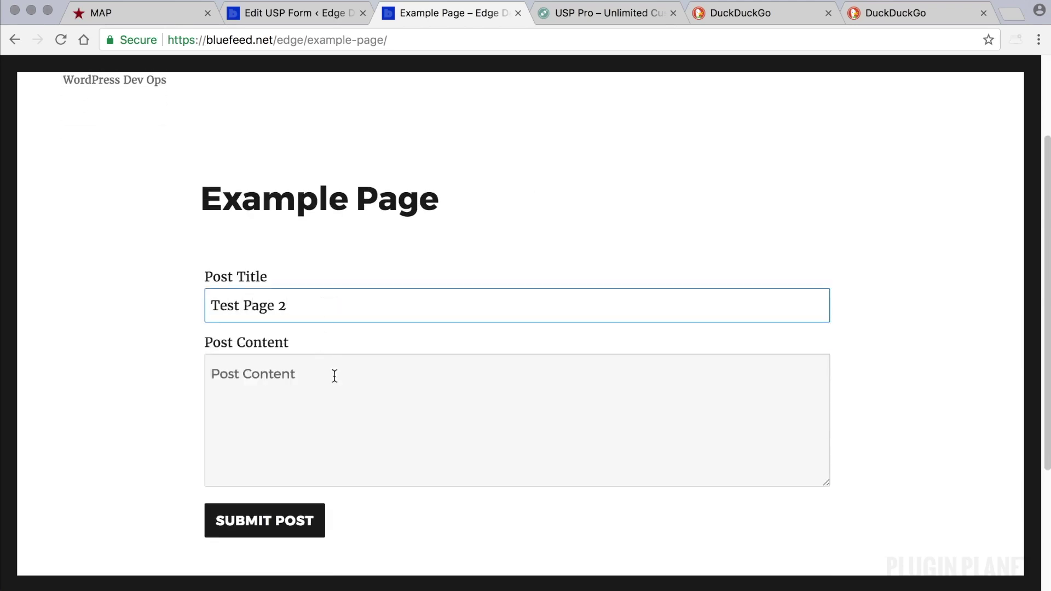
left_click(335, 376)
type("Lorem ipsum..")
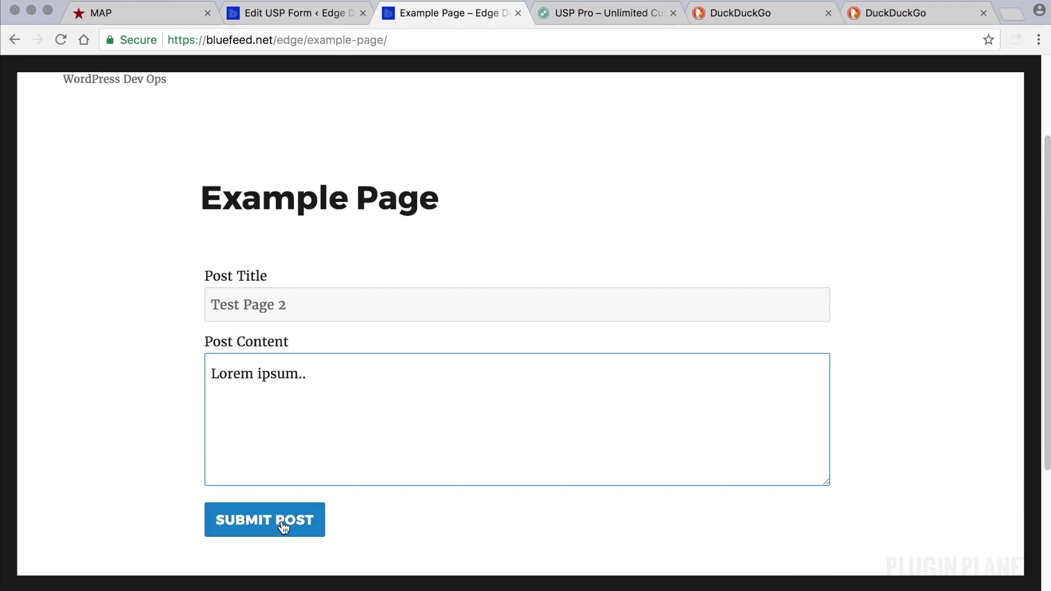
left_click(283, 522)
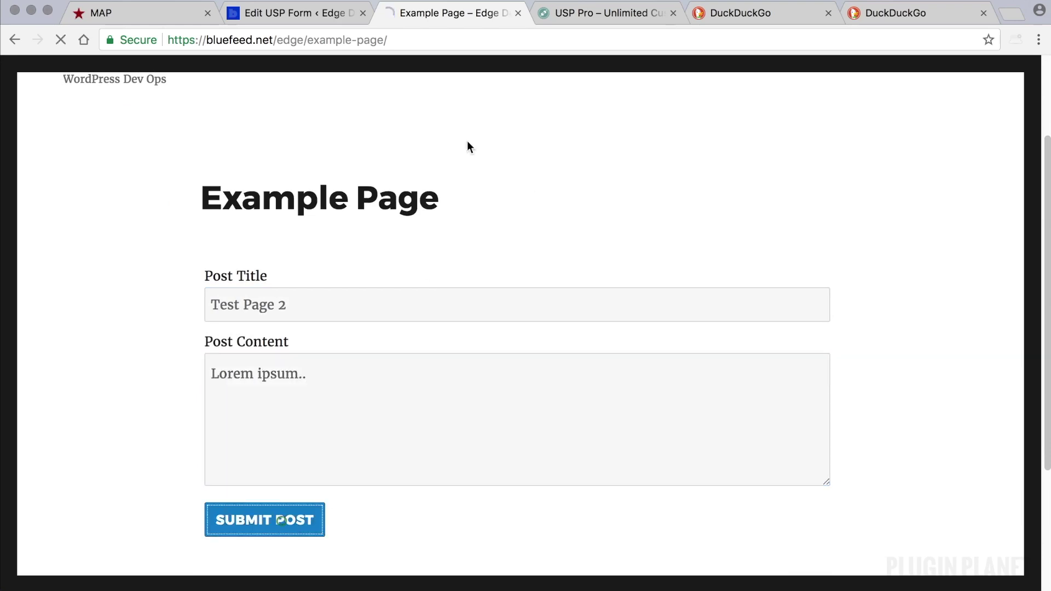
left_click(319, 14)
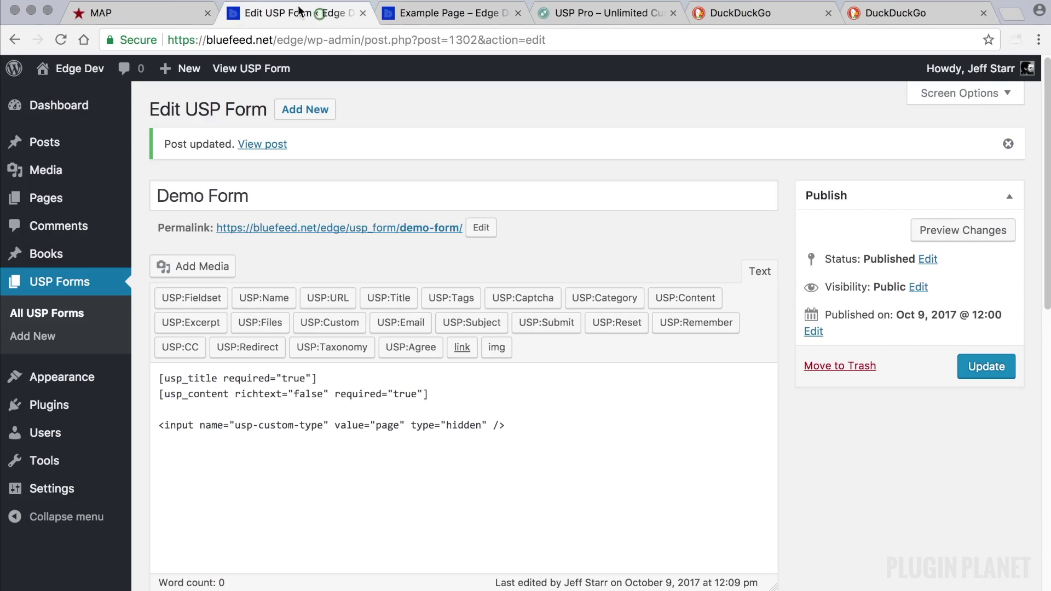
left_click(64, 201)
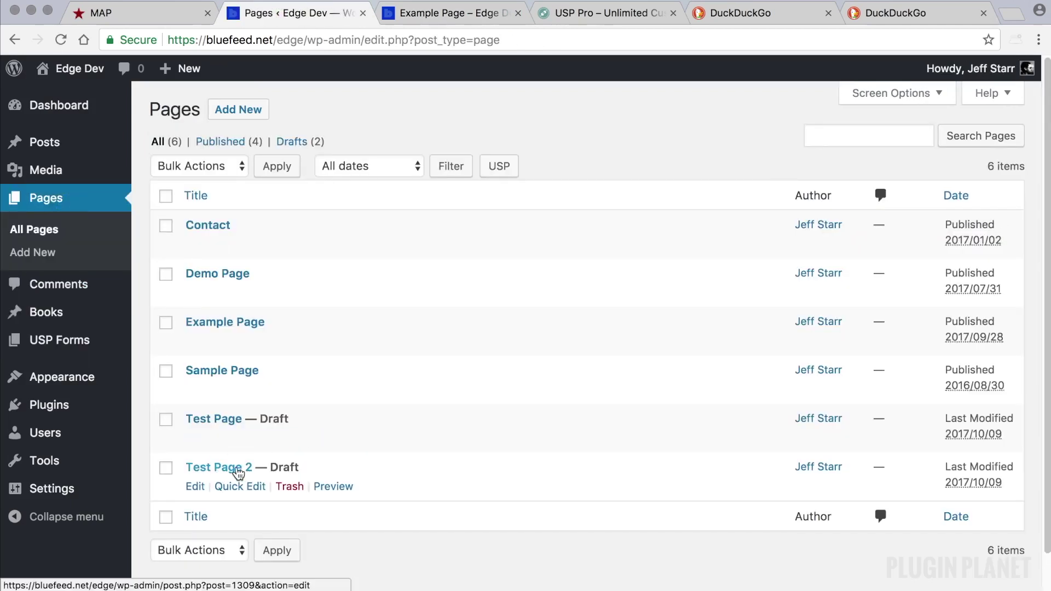
Review USP Pro's Advanced Custom Post Type settings, then go to the USP Forms list.
left_click(83, 487)
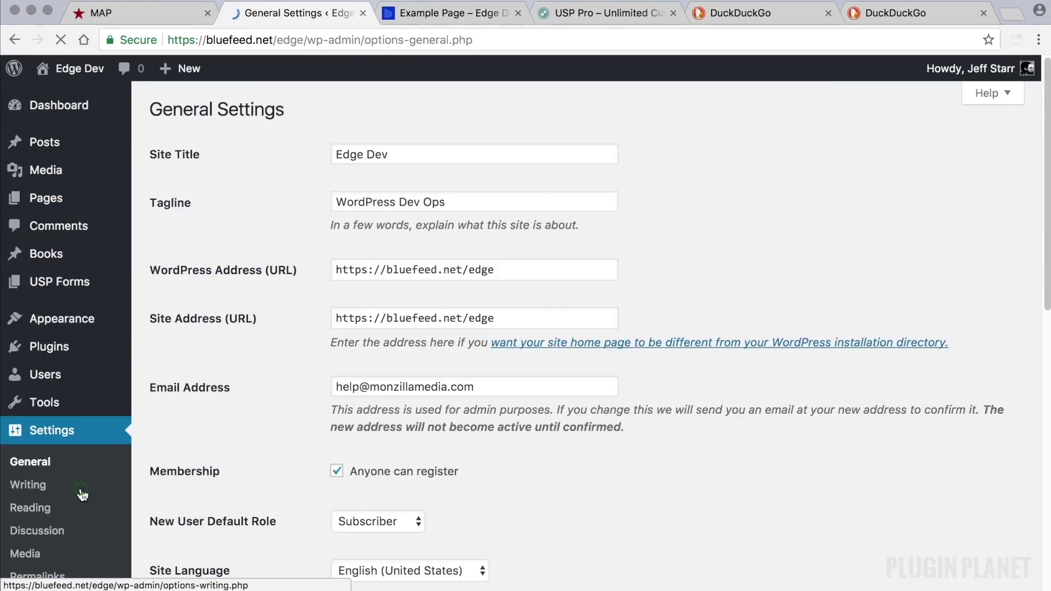
scroll(74, 548, "down", 3)
scroll(73, 548, "down", 5)
left_click(30, 402)
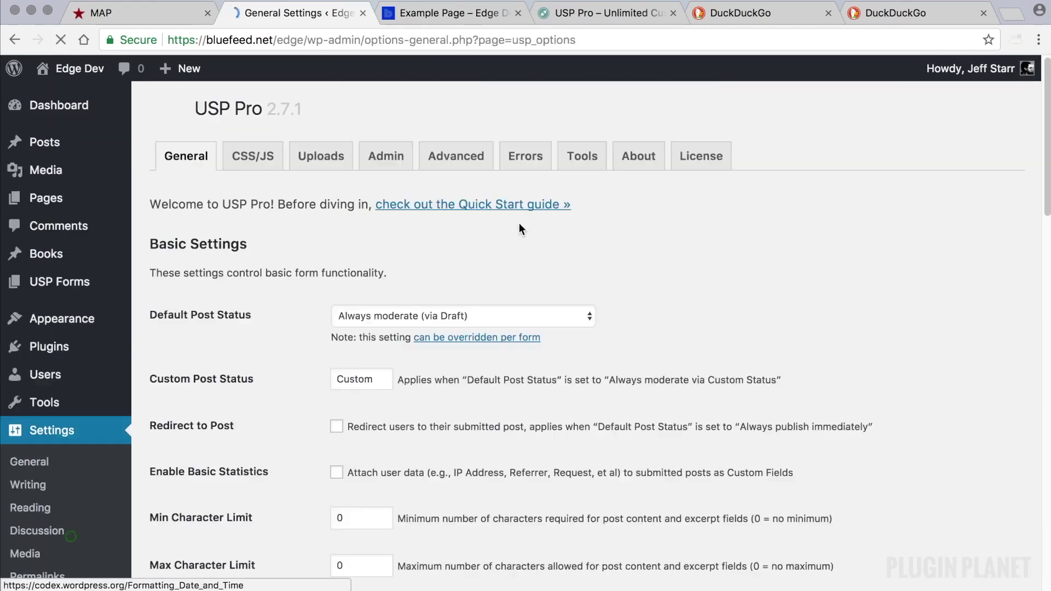
left_click(456, 156)
scroll(603, 411, "down", 10)
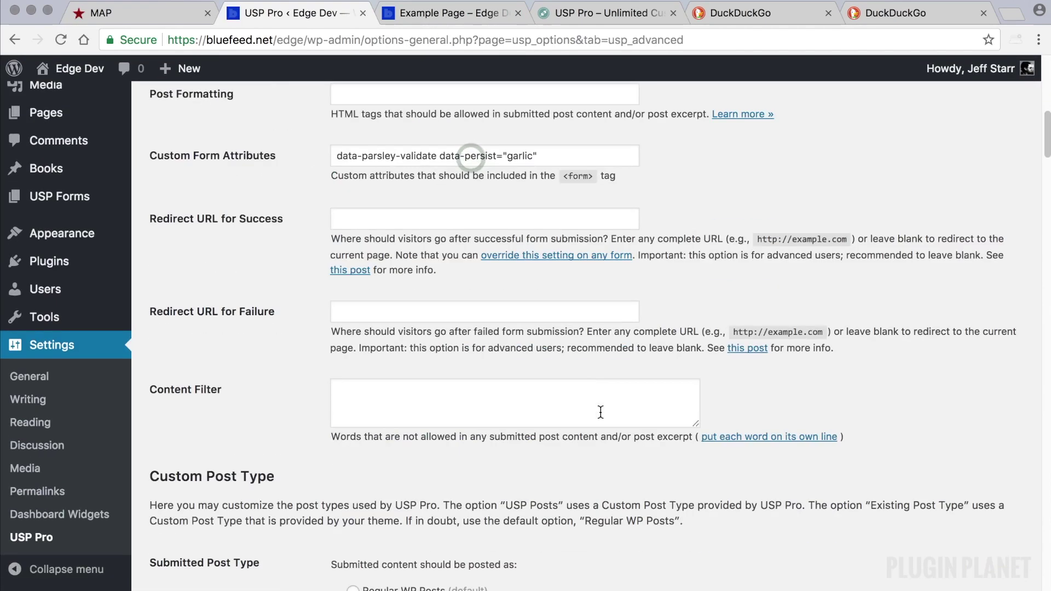
left_click_drag(374, 494, 308, 491)
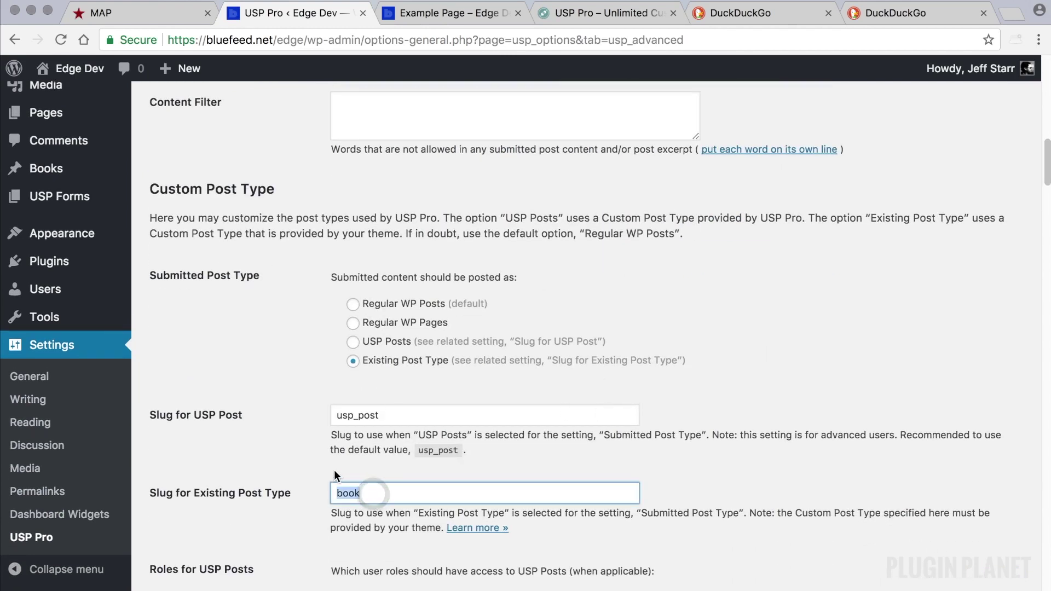
mouse_move(76, 272)
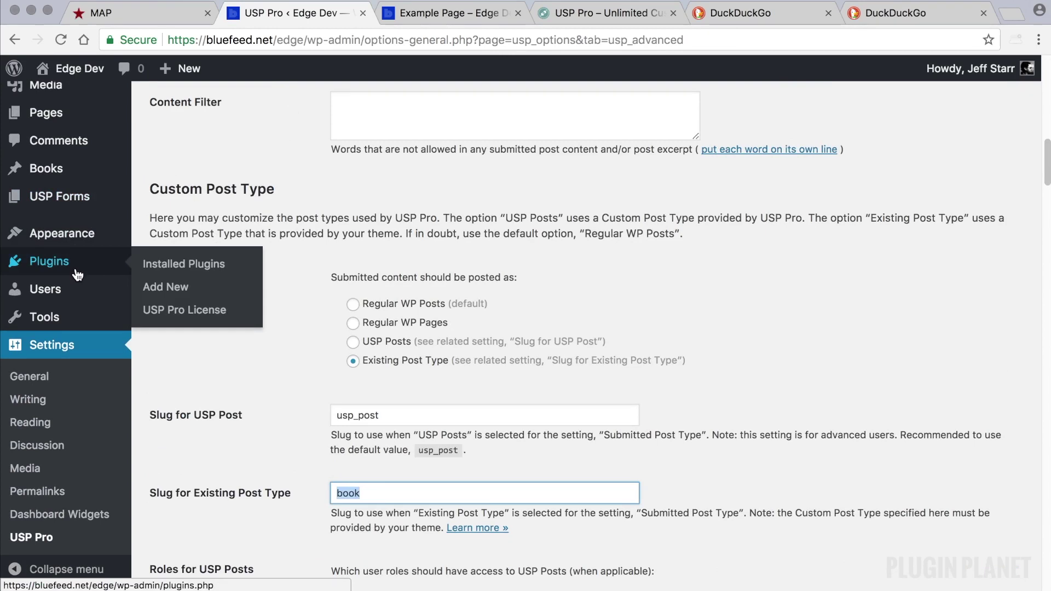
left_click(70, 197)
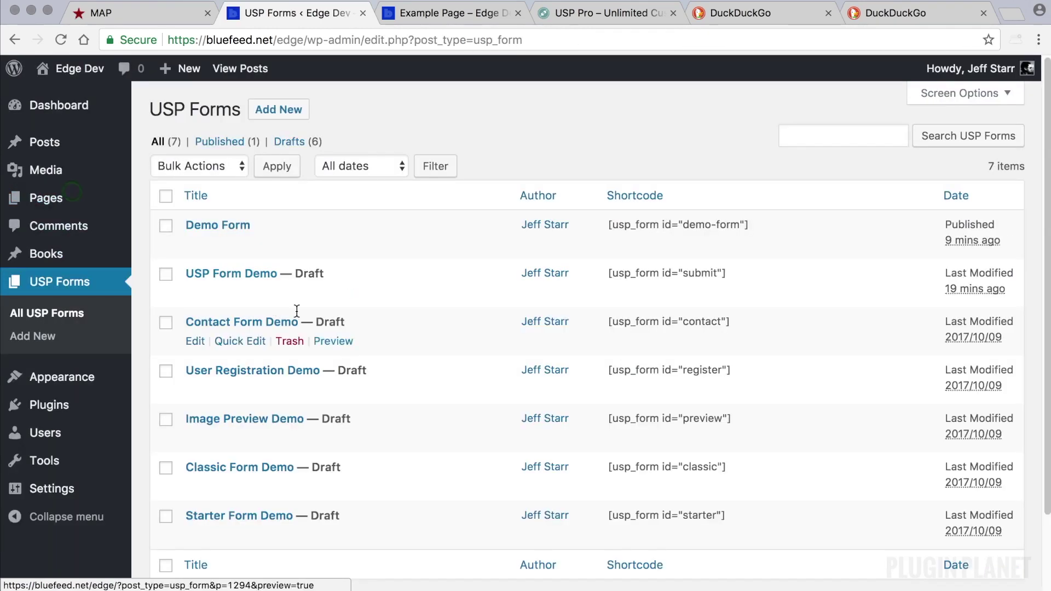
Replace the Demo Form's hidden usp-custom-type value 'page' with 'post' and update the form.
left_click(234, 225)
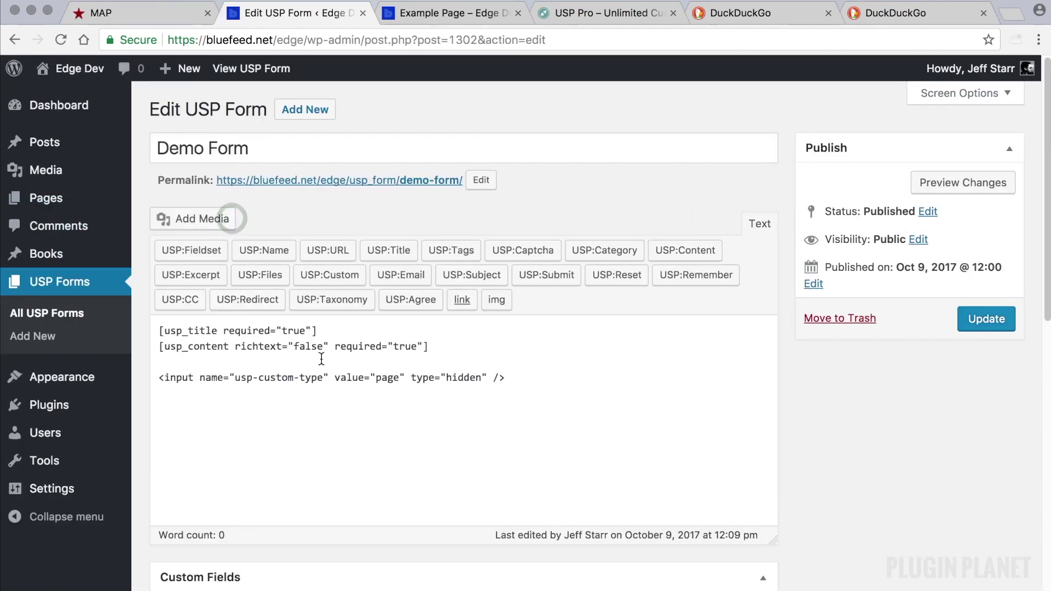
left_click(48, 208)
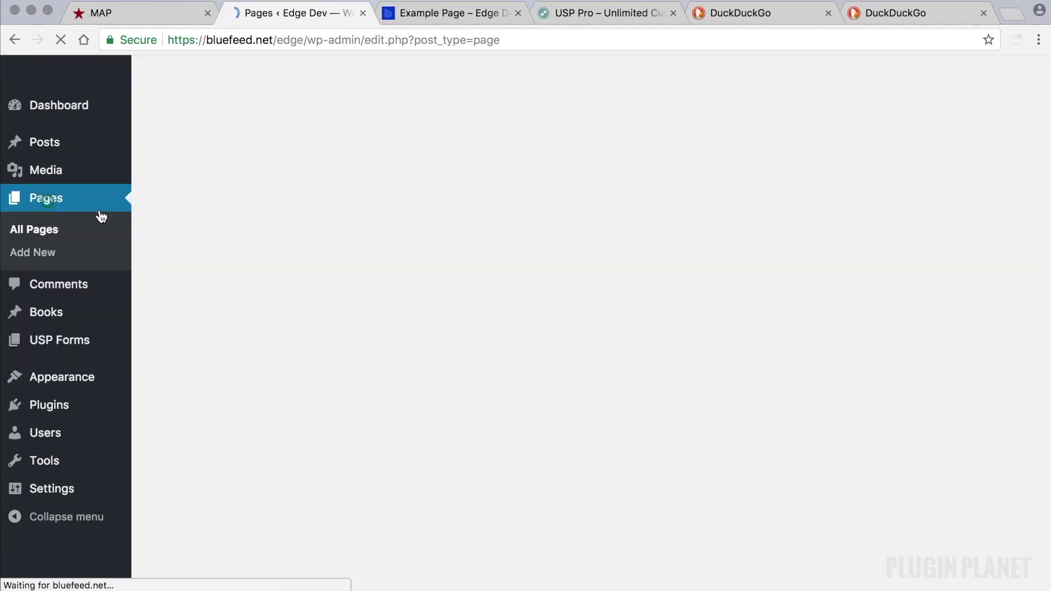
left_click(80, 340)
left_click(228, 226)
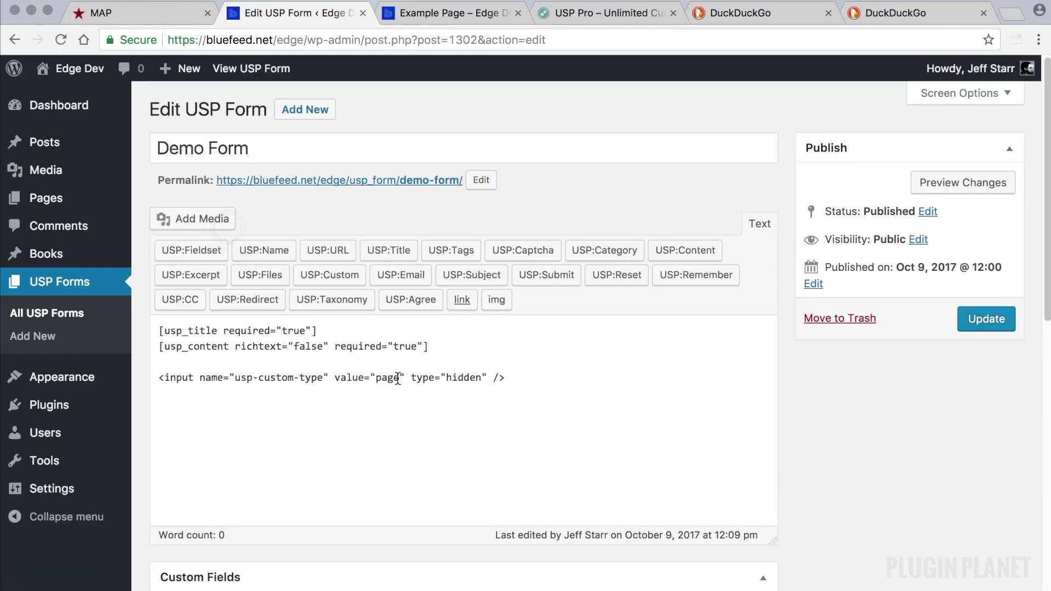
key("BackSpace")
key("BackSpace")
key("BackSpace")
key("BackSpace")
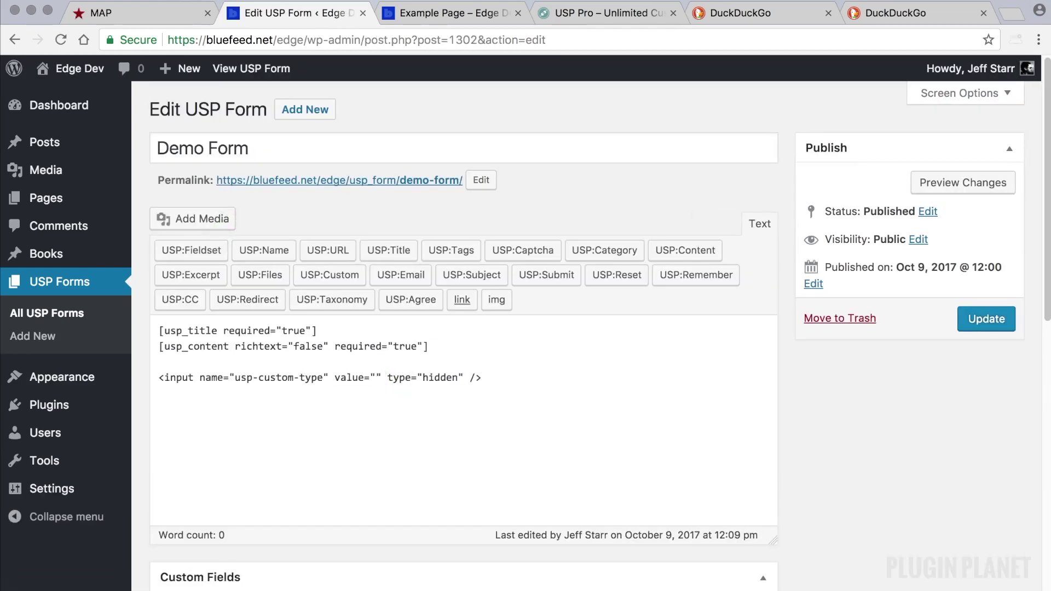
type("post")
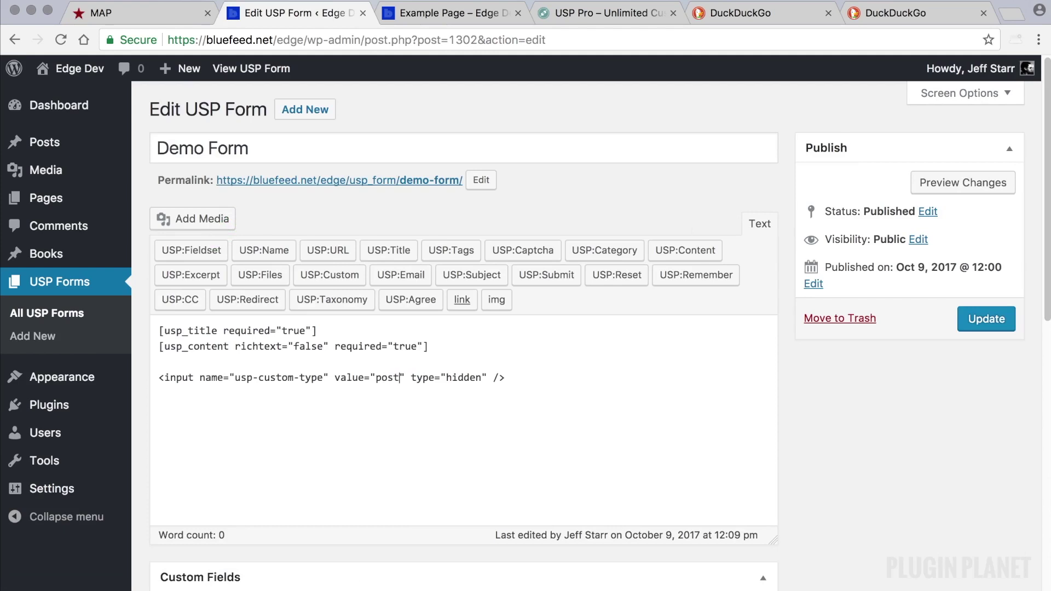
left_click(974, 324)
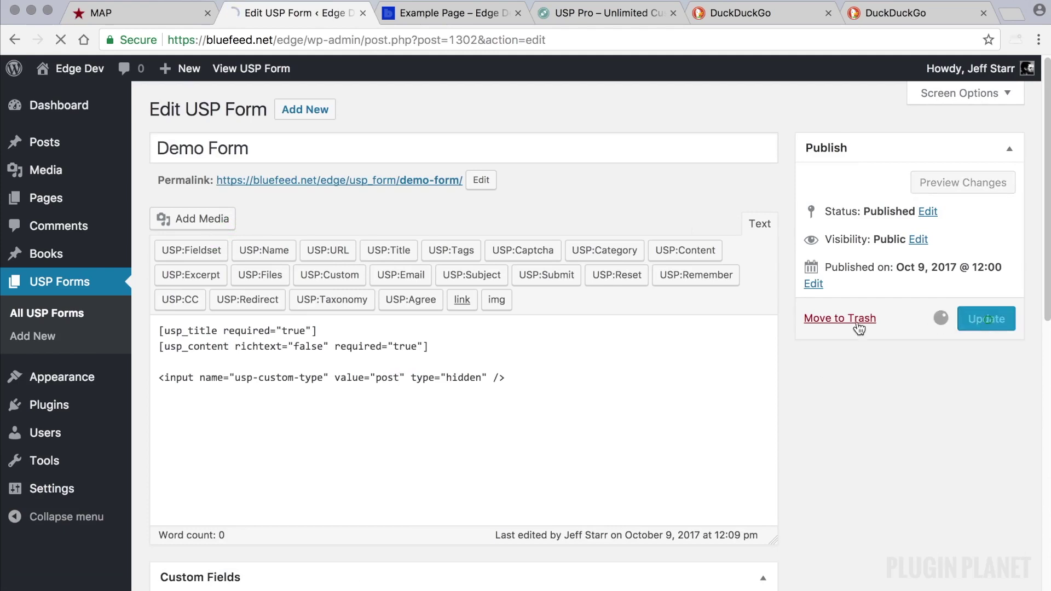
Reload the blank Example Page form and submit 'Another Post' with Lorem ipsum content.
left_click(461, 14)
left_click_drag(394, 39, 766, 89)
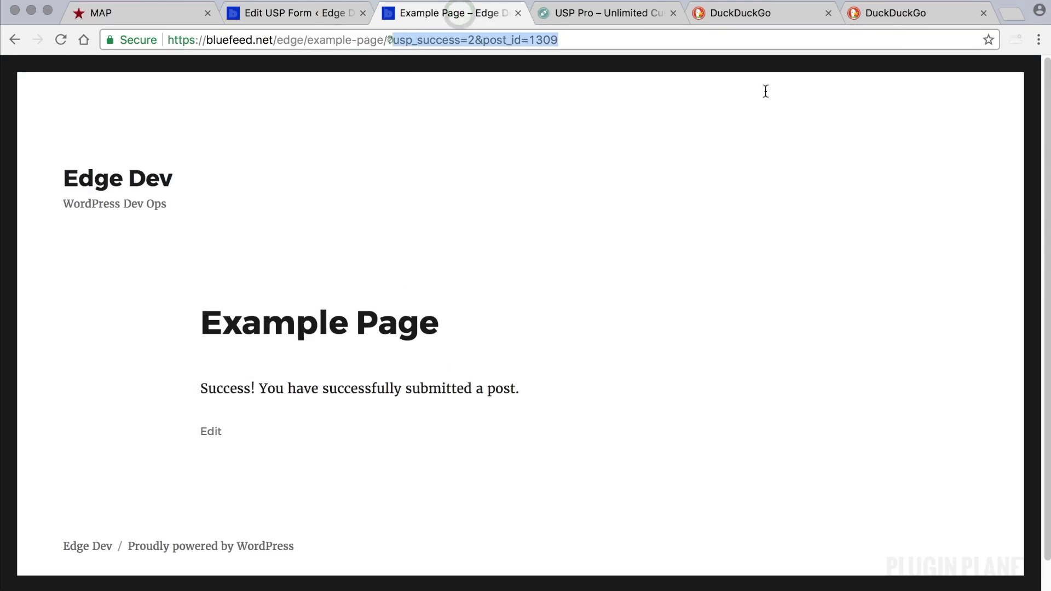
key("BackSpace")
key("BackSpace")
key("Return")
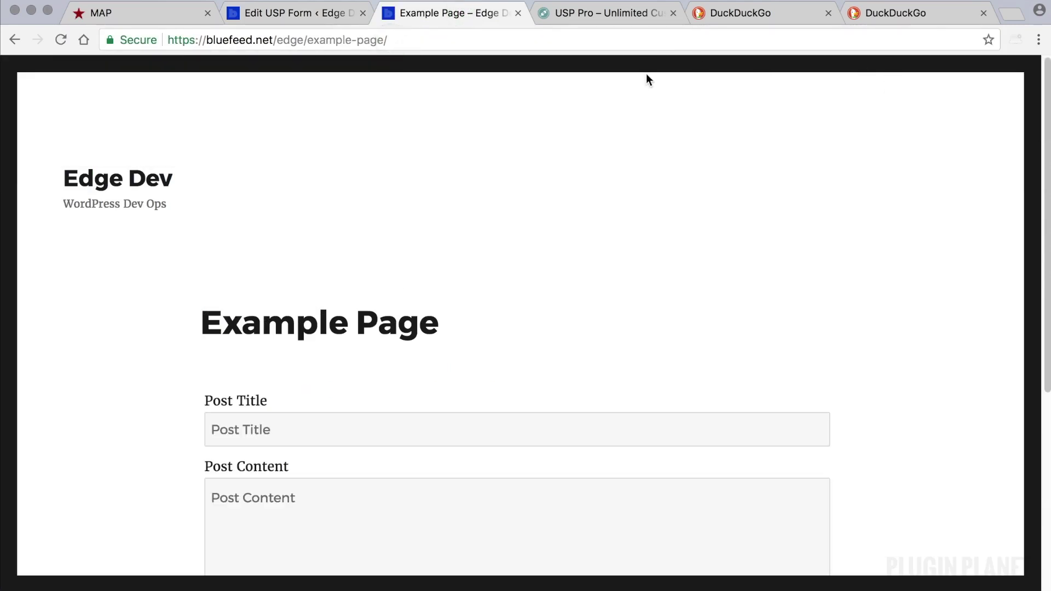
scroll(583, 260, "down", 3)
scroll(581, 254, "down", 1)
left_click(415, 261)
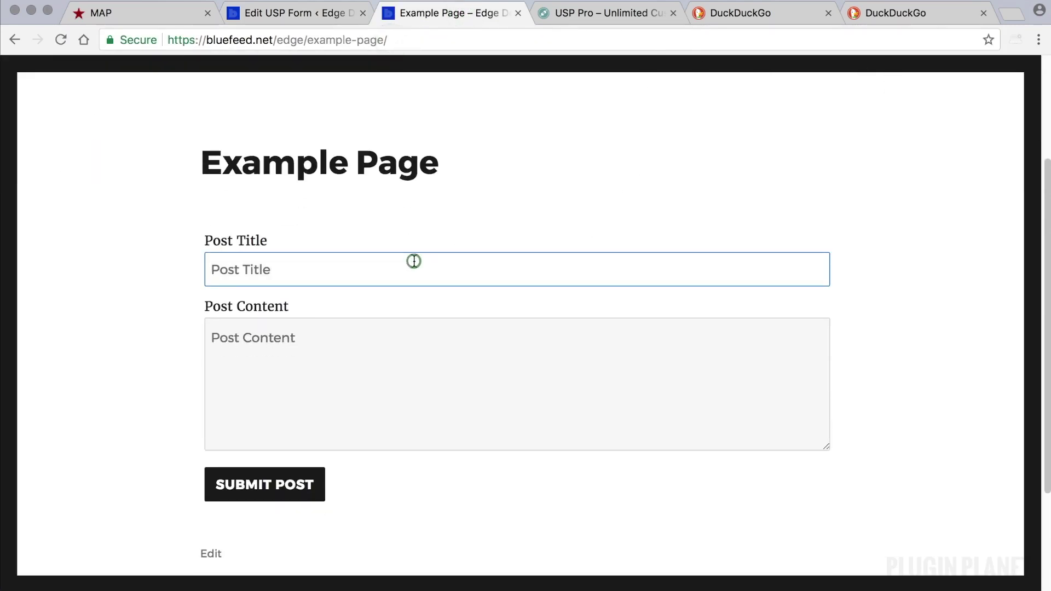
type("Another")
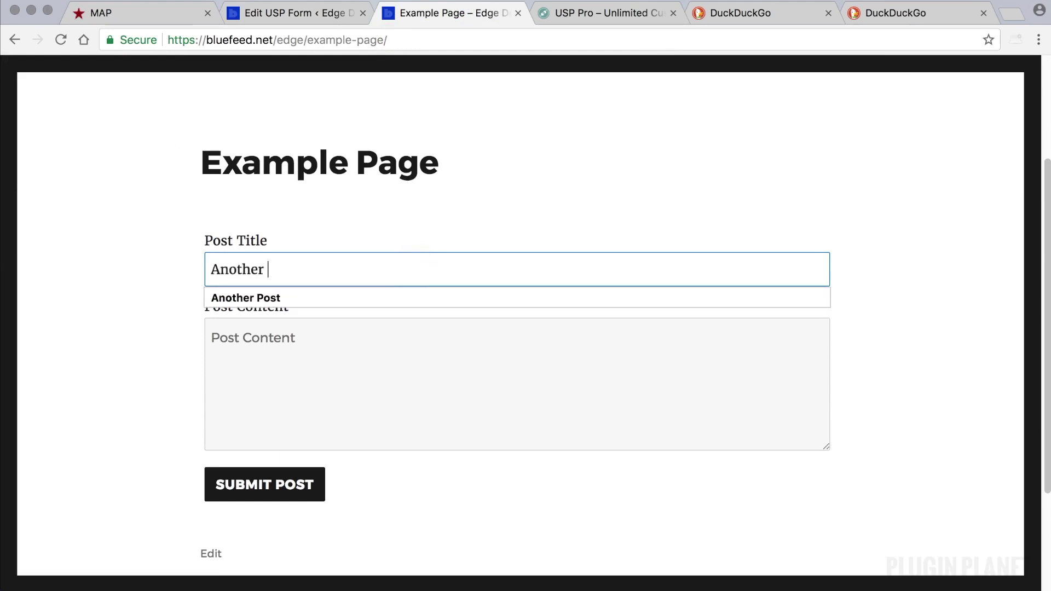
type(" Post")
left_click(412, 335)
type("Lorem ipsum..")
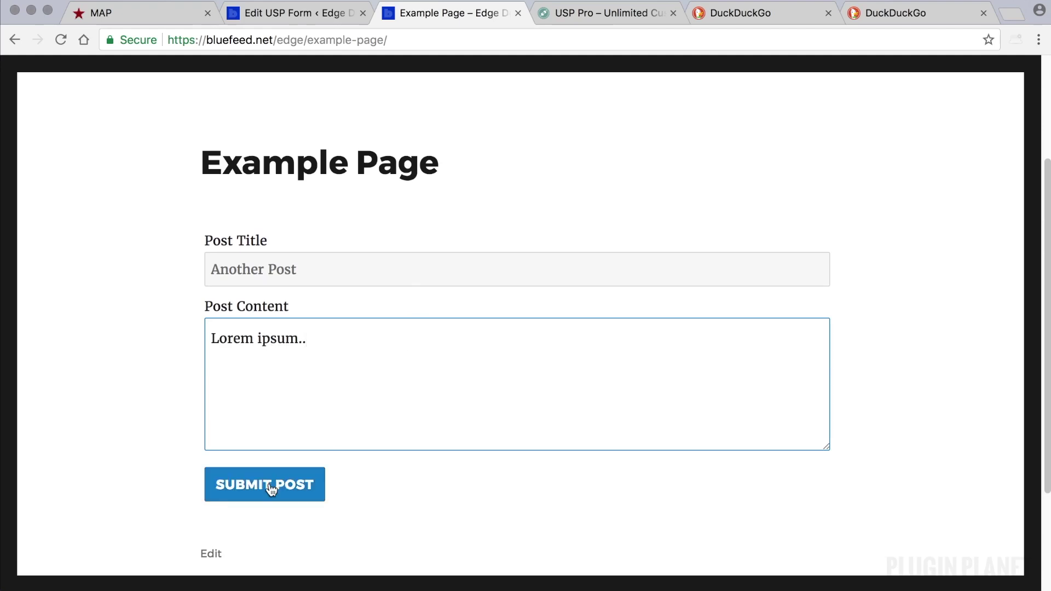
left_click(269, 484)
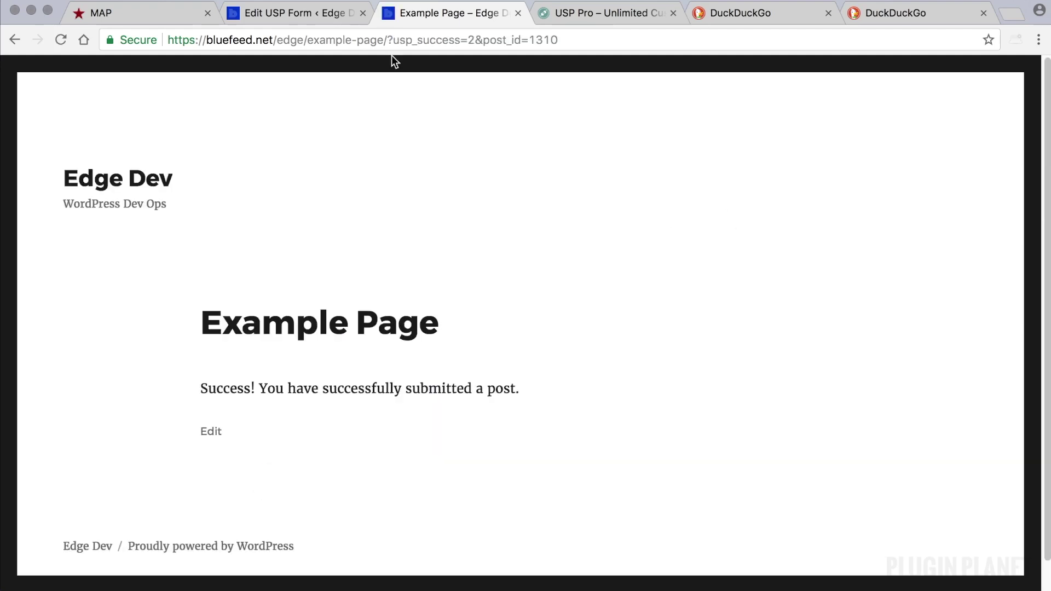
Confirm Another Post is a draft in All Posts, then return to the USP Pro docs.
left_click(314, 15)
left_click(47, 140)
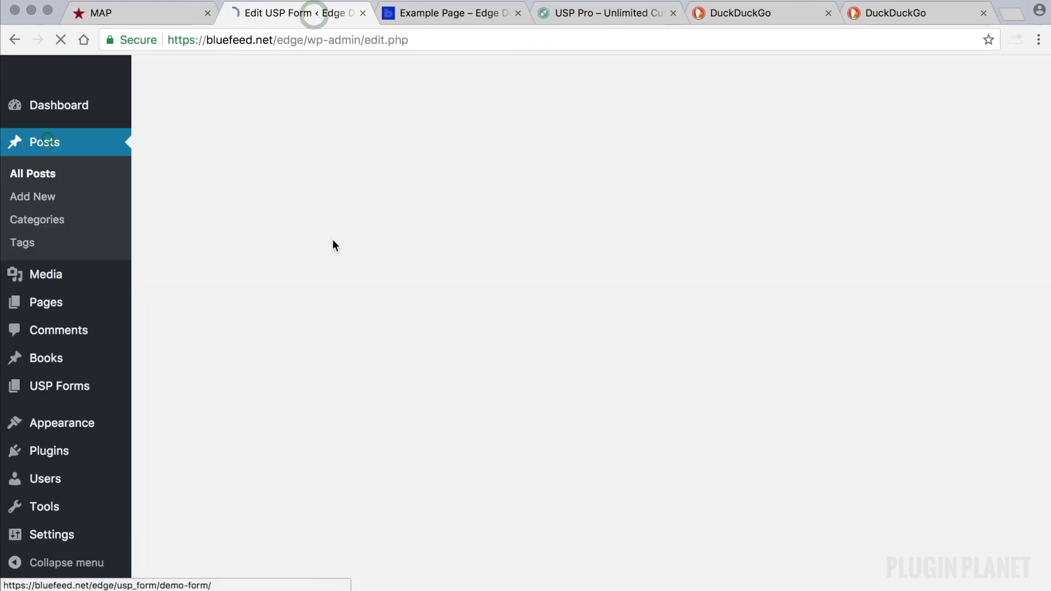
left_click(245, 225)
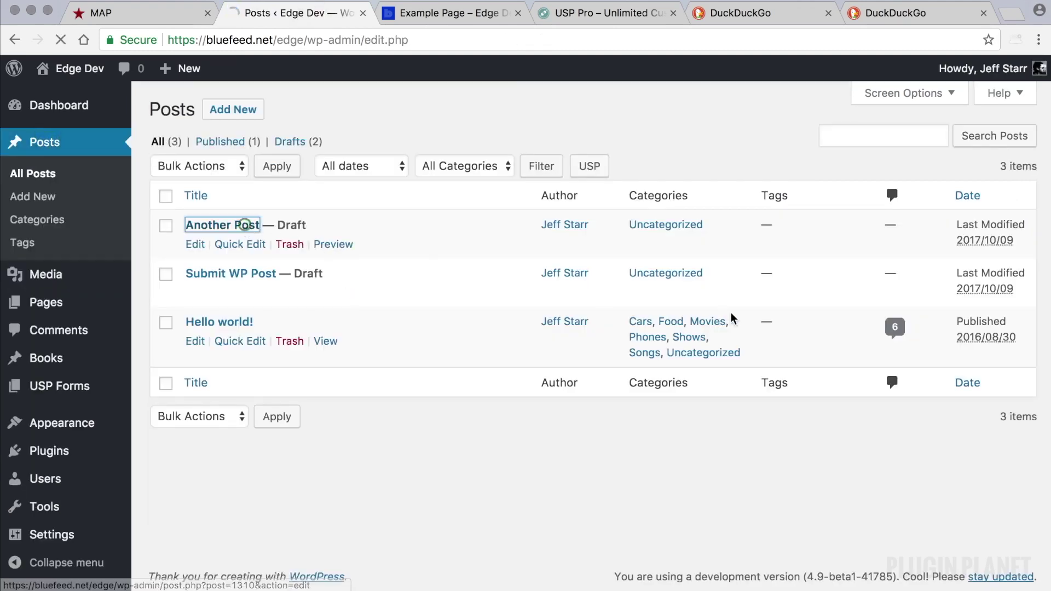
left_click(639, 13)
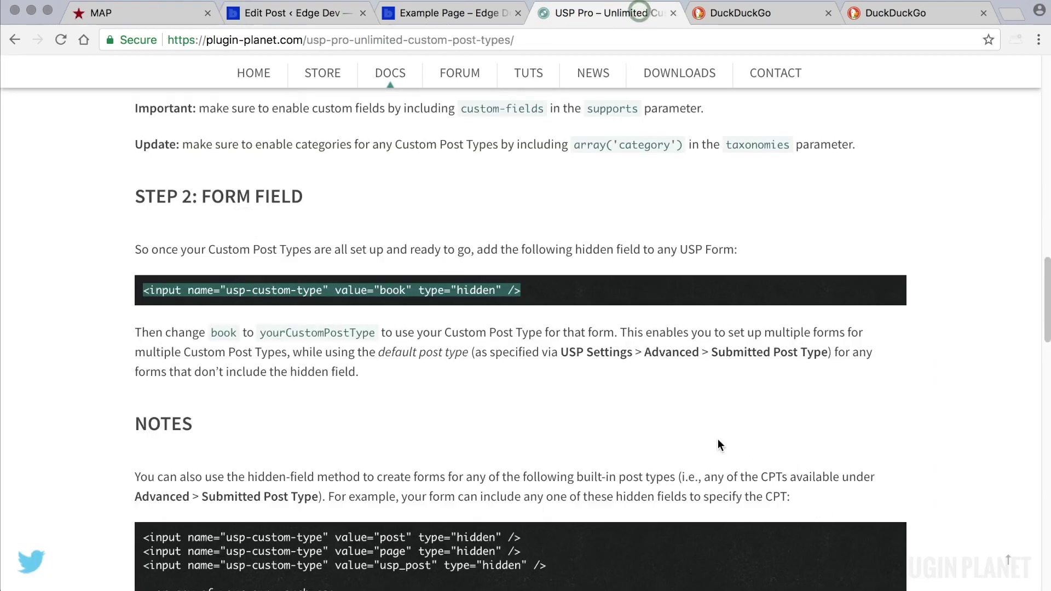
scroll(718, 440, "down", 5)
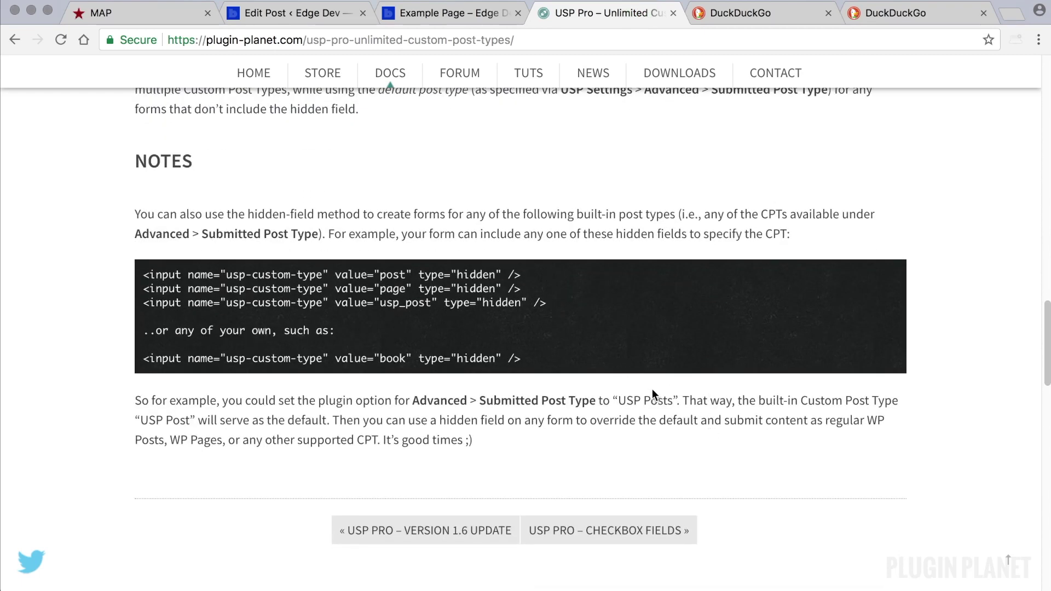
scroll(652, 388, "up", 20)
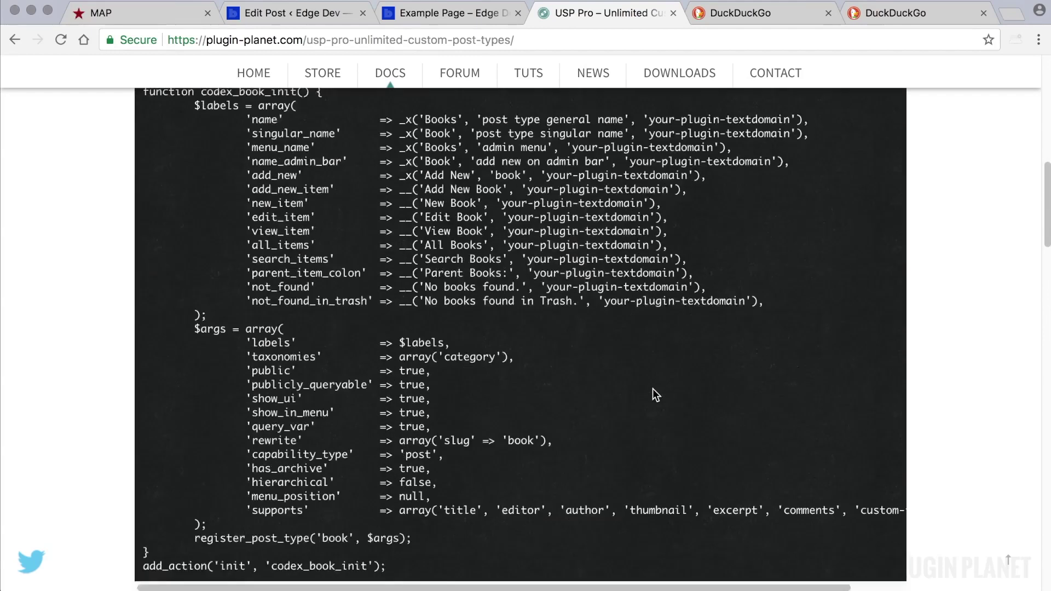
scroll(652, 389, "down", 16)
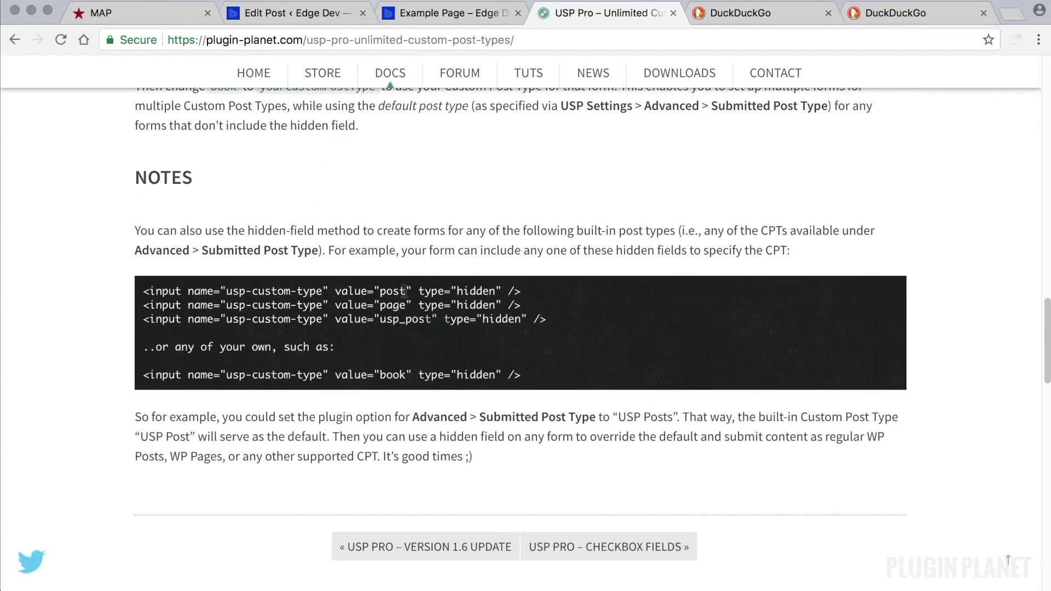
left_click_drag(405, 306, 382, 307)
scroll(381, 308, "up", 1)
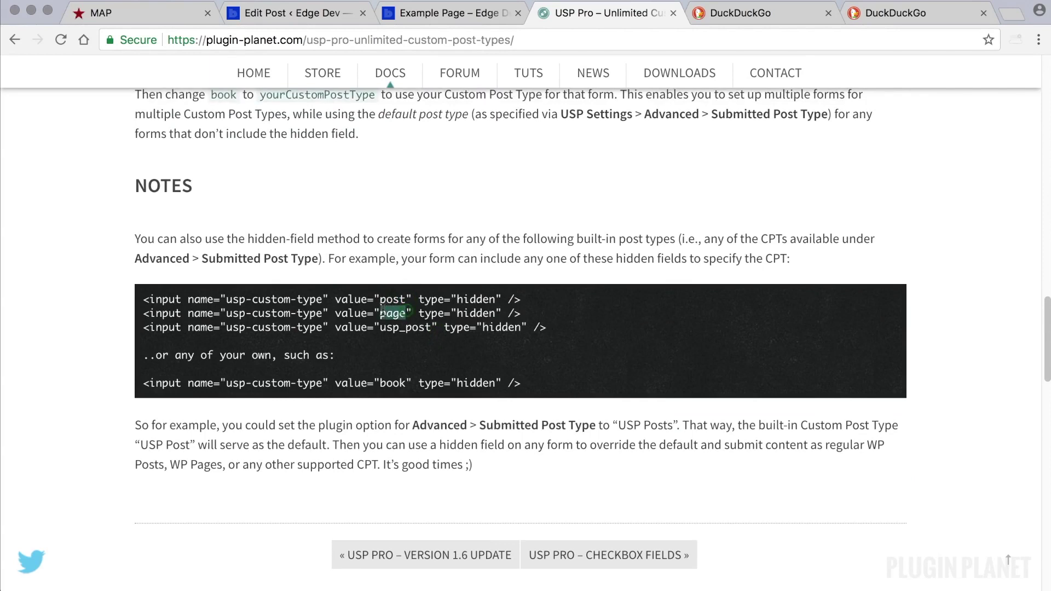
left_click_drag(432, 329, 381, 329)
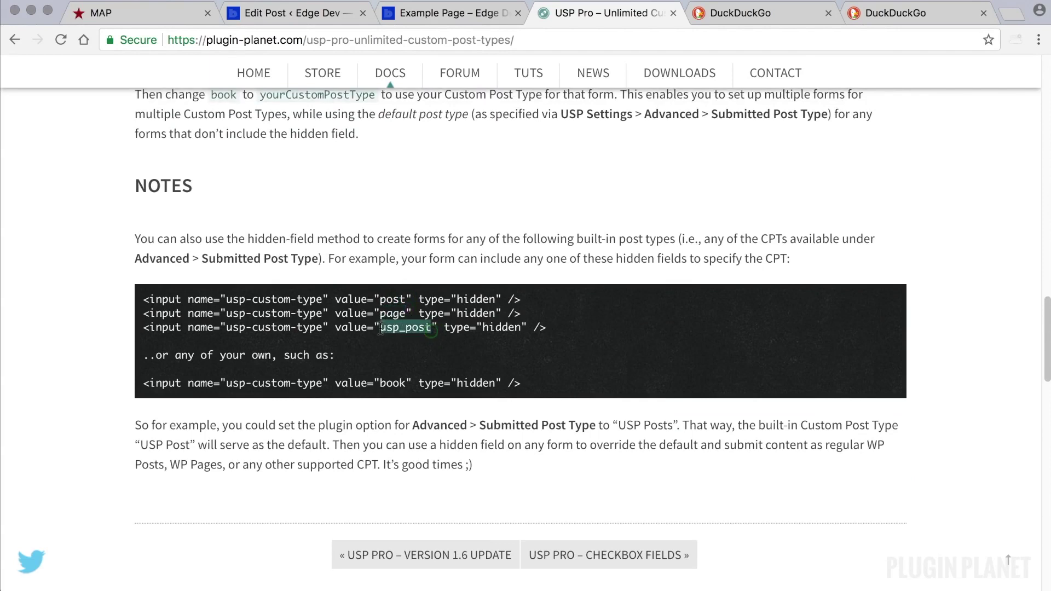
left_click(505, 471)
scroll(505, 471, "up", 20)
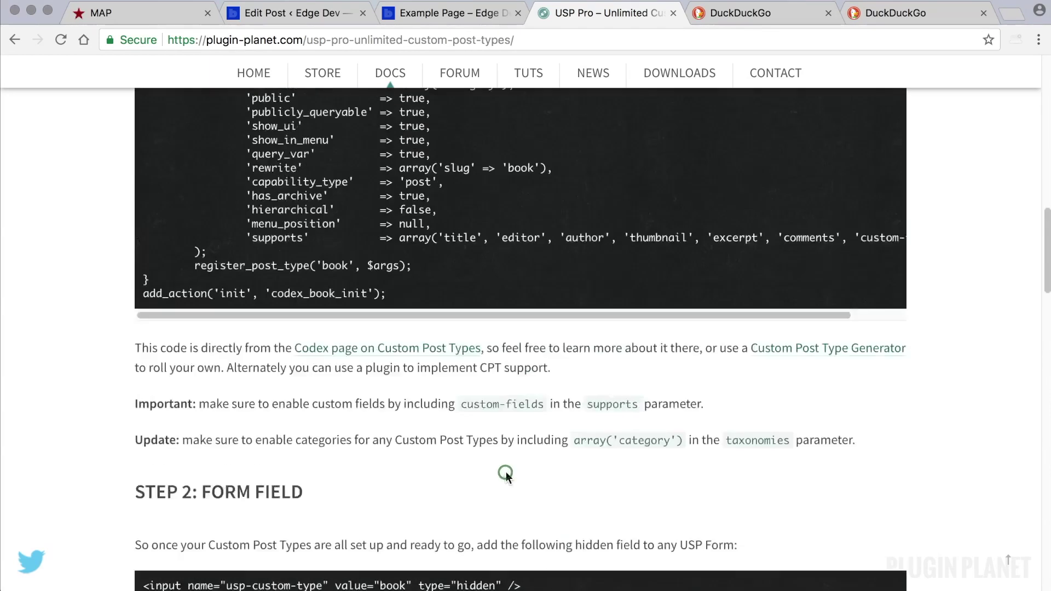
scroll(506, 467, "up", 2)
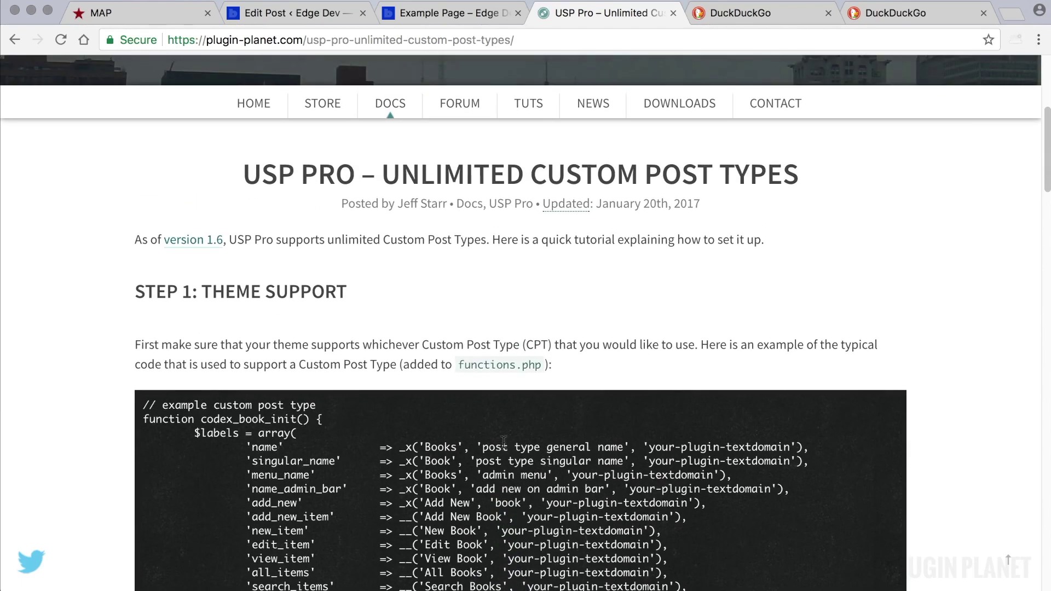